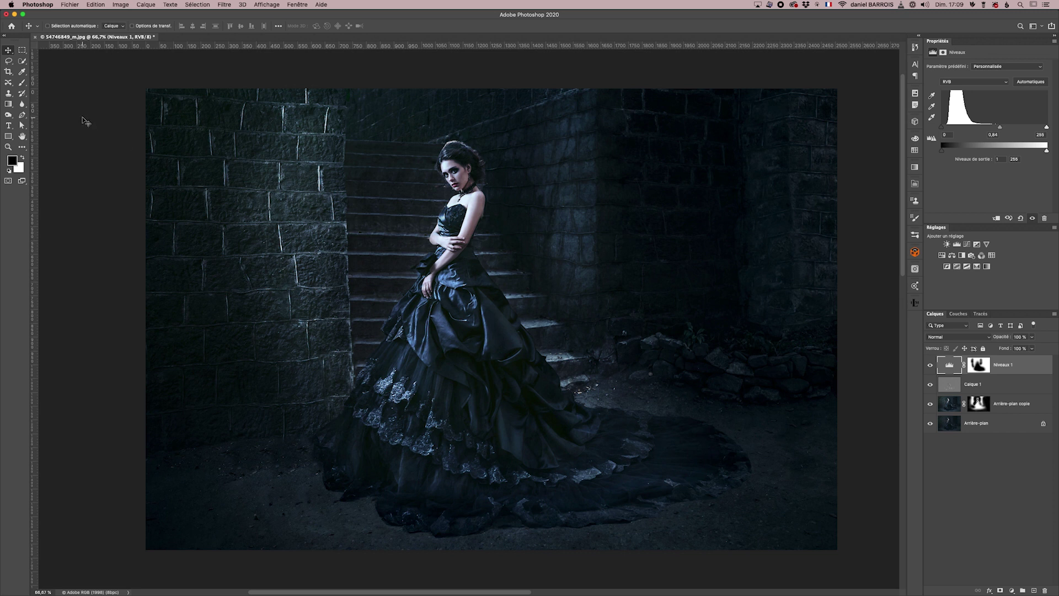
Select the woman and her dress with Select Subject, and add the missed hair beside her face using the Lasso
left_click(22, 62)
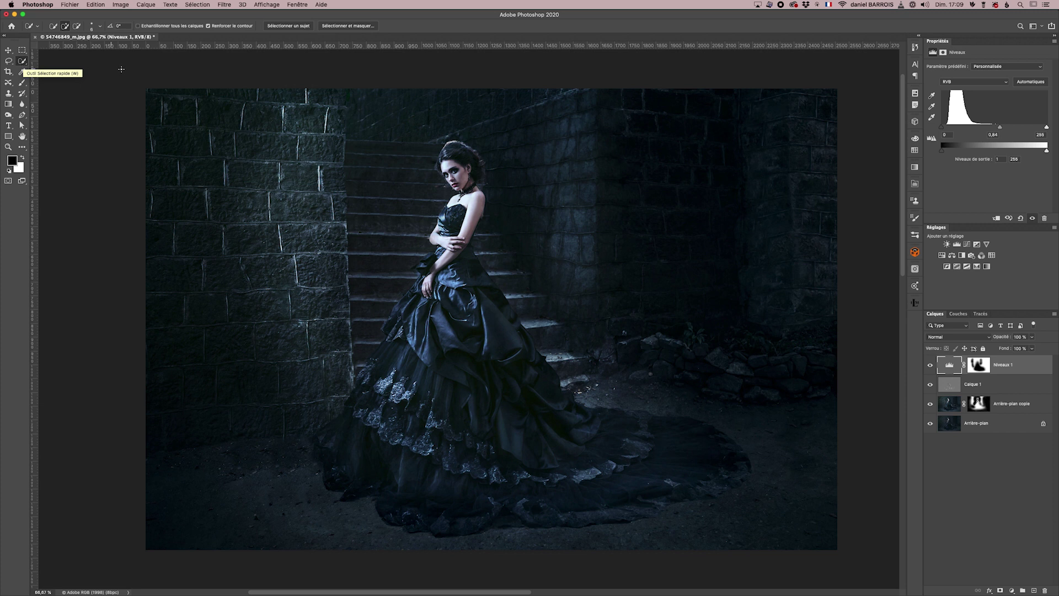
left_click(287, 27)
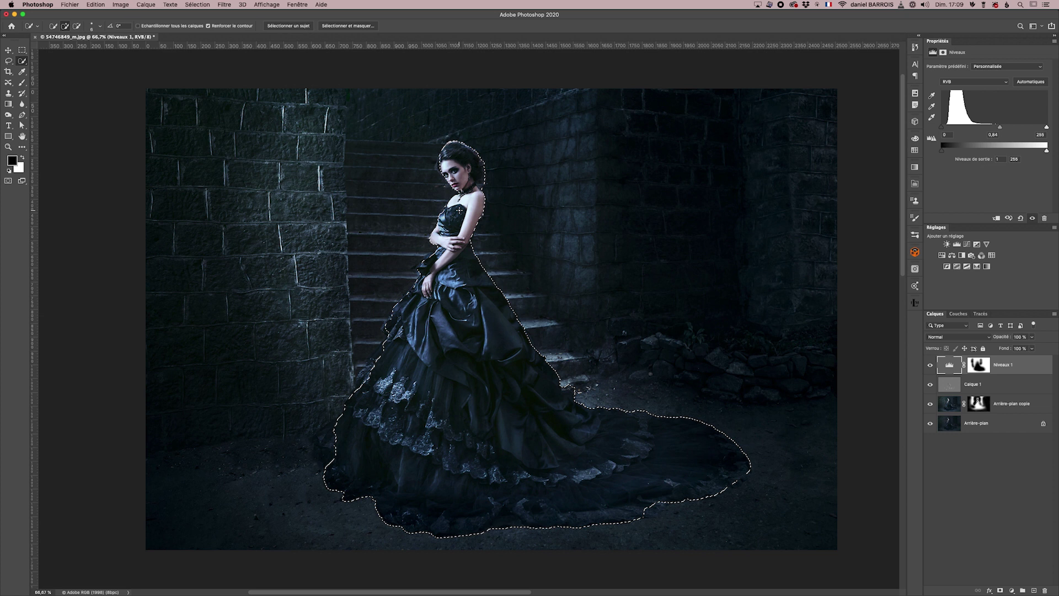
scroll(459, 210, "up", 5)
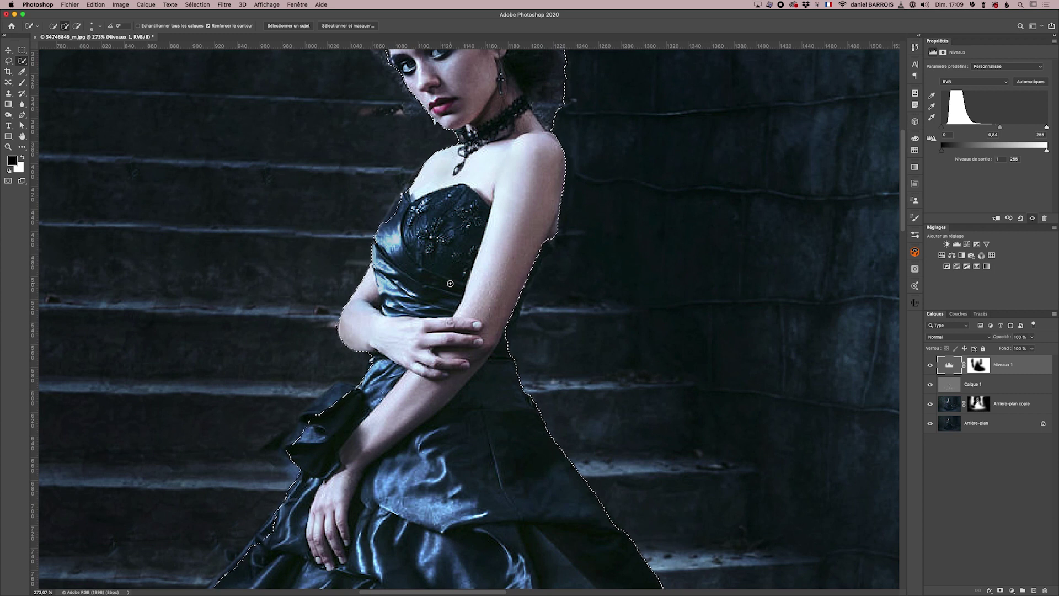
scroll(455, 282, "down", 3)
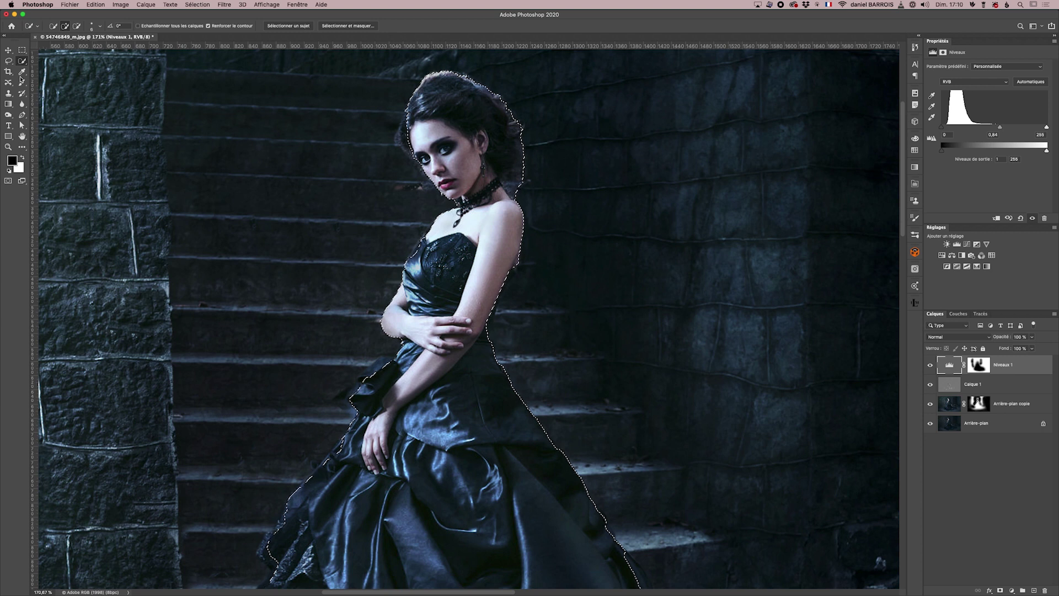
left_click(9, 61)
left_click(61, 26)
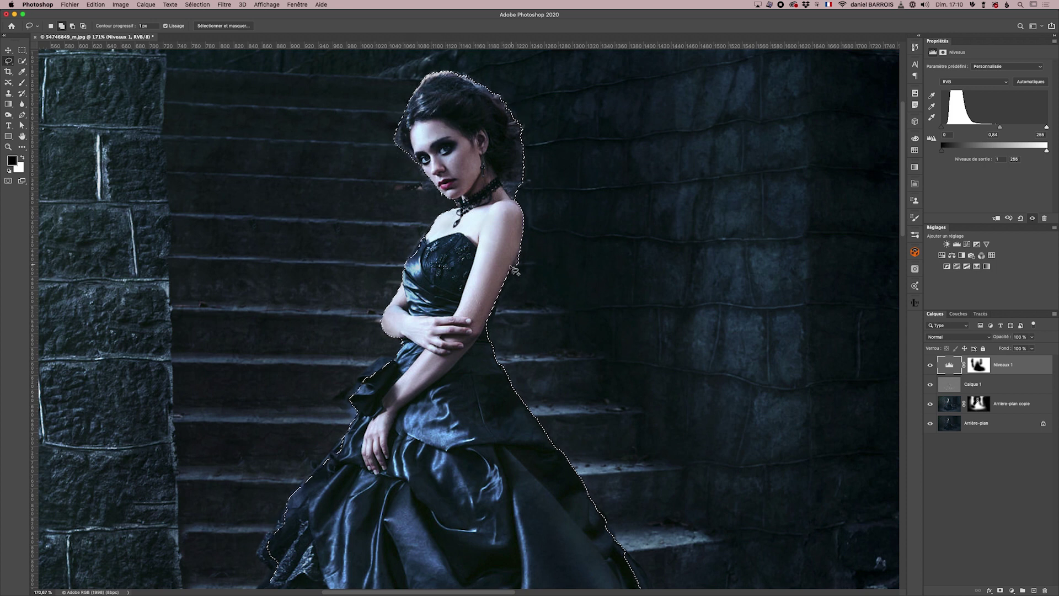
In Quick Mask mode, paint the dress bow at the waist into the selection with the brush at 100% opacity
left_click(8, 181)
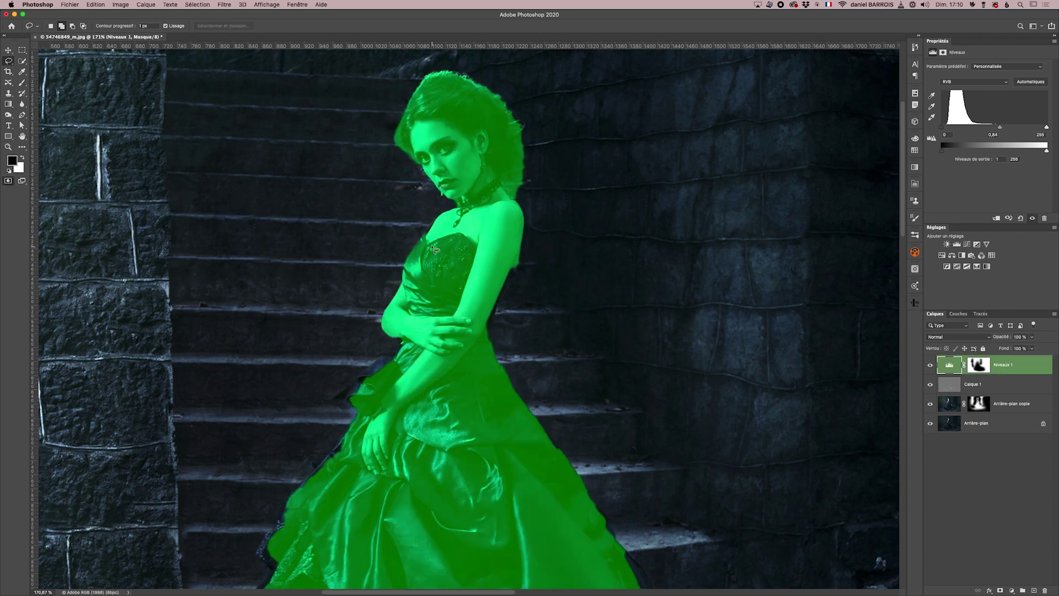
left_click(22, 83)
mouse_move(419, 362)
left_mouse_down()
mouse_move(347, 361)
mouse_move(403, 345)
left_mouse_up()
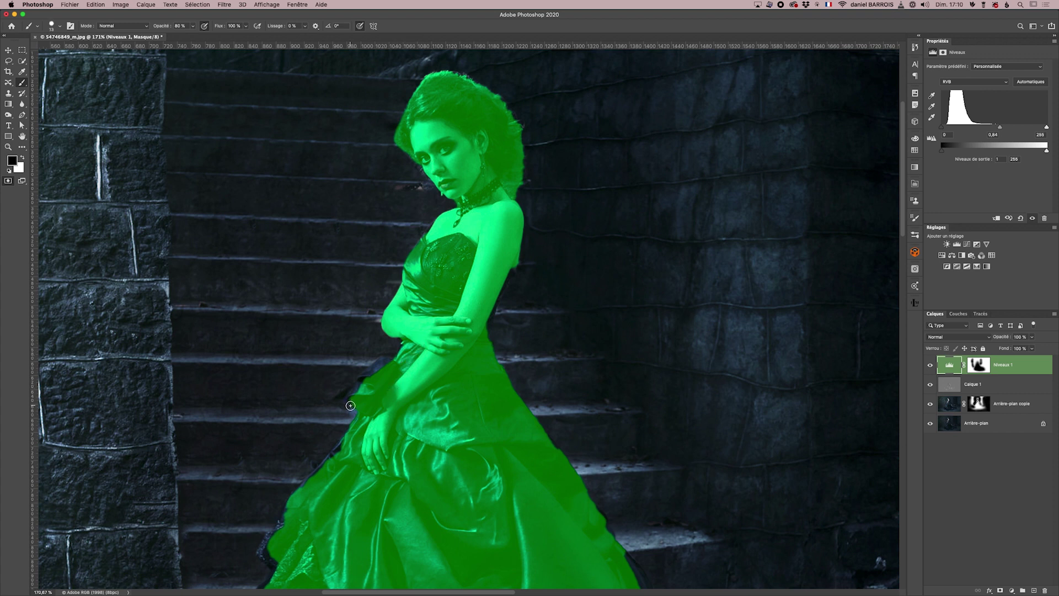
left_click(193, 26)
left_click_drag(192, 37, 220, 39)
left_click(392, 365)
mouse_move(381, 364)
left_mouse_down()
mouse_move(338, 399)
mouse_move(358, 415)
mouse_move(368, 404)
mouse_move(354, 399)
left_mouse_up()
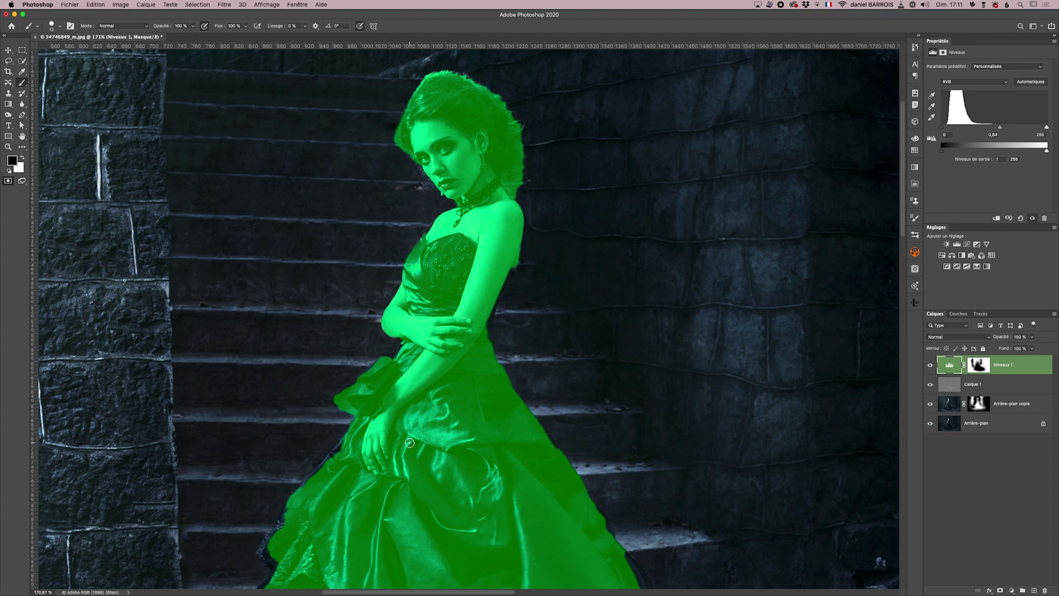
scroll(429, 404, "down", 3)
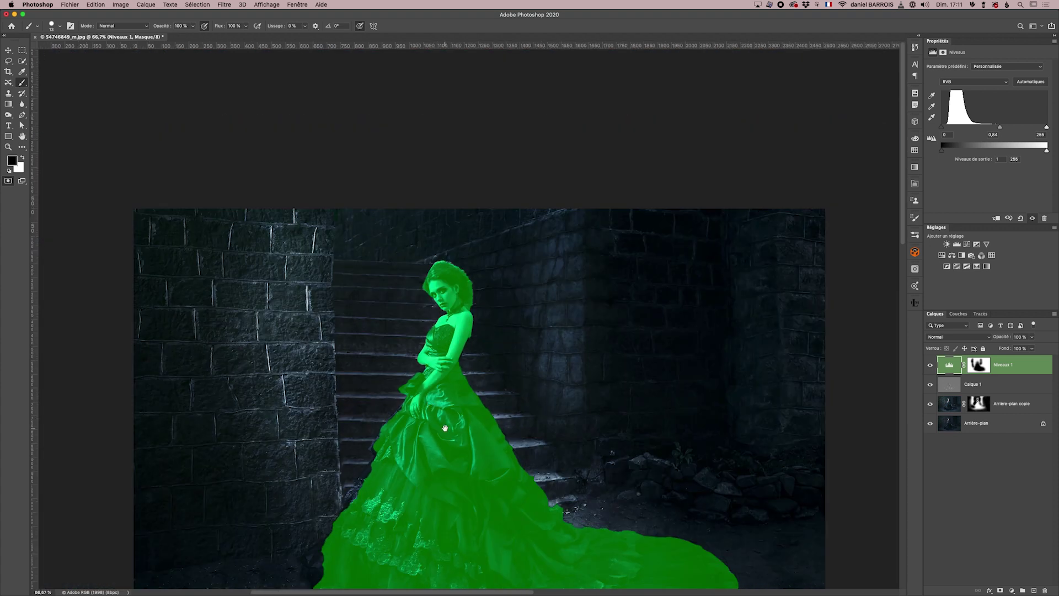
scroll(451, 346, "down", 1)
key("q")
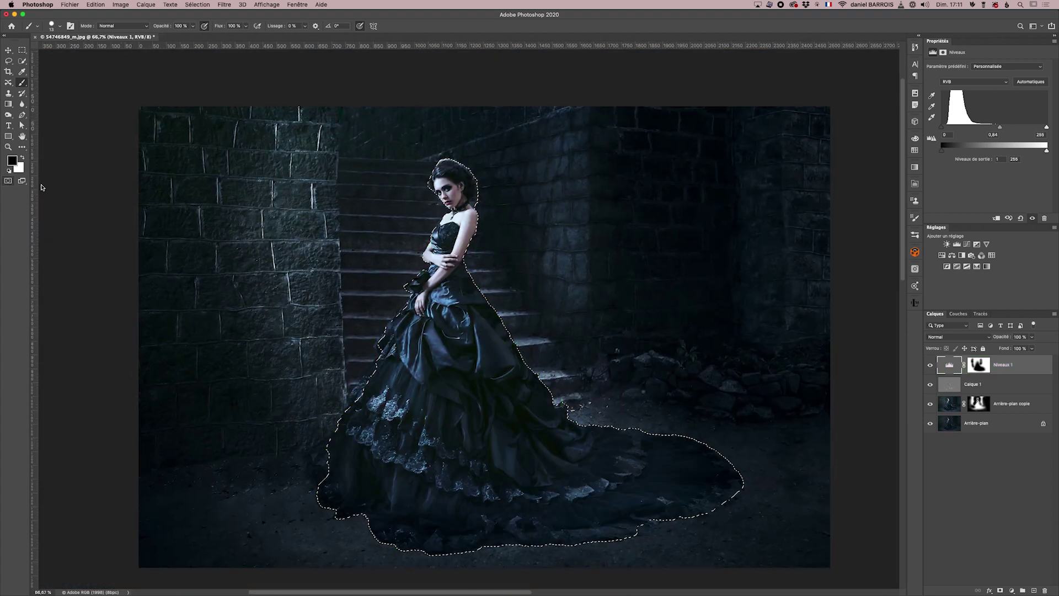
left_click(199, 5)
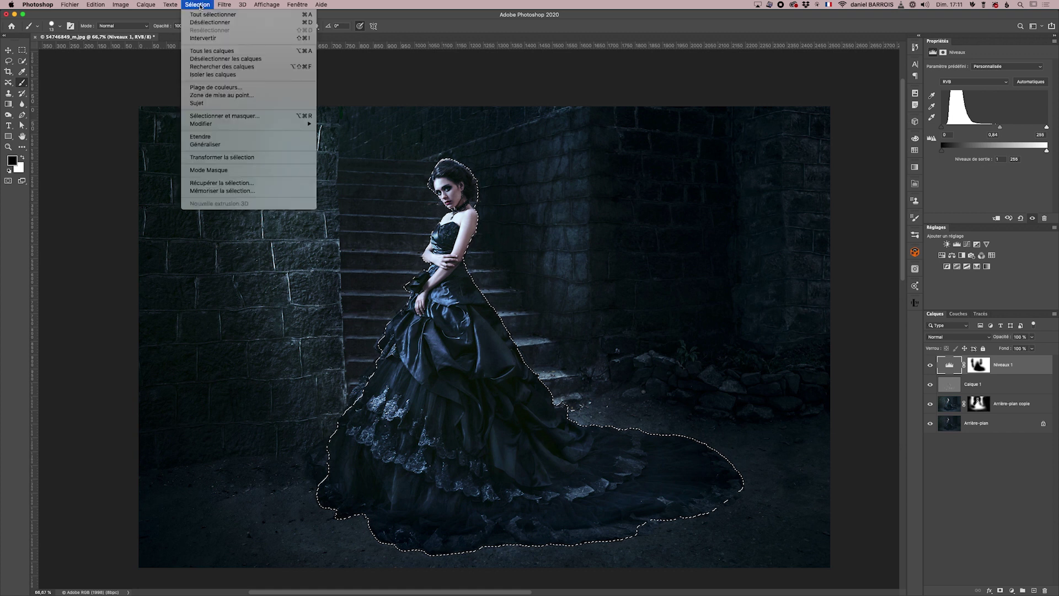
left_click(213, 192)
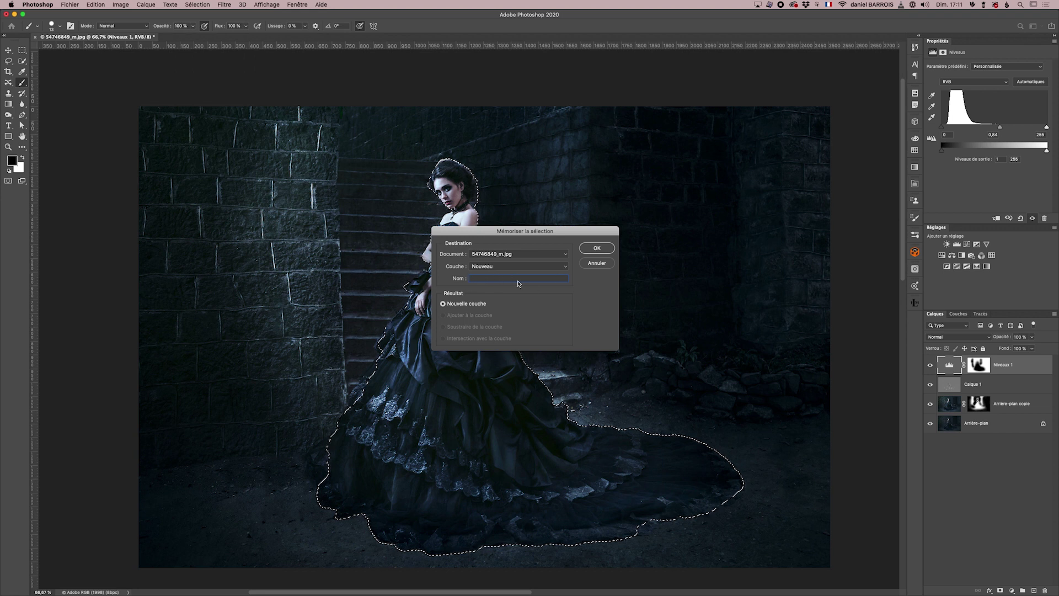
left_click(598, 264)
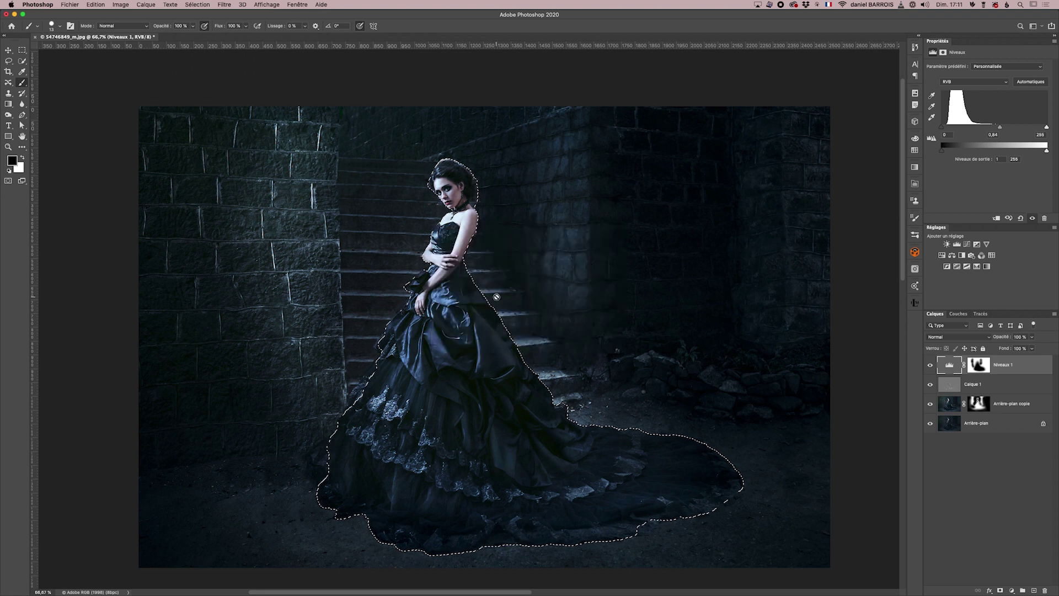
Load the Alpha 1 channel as a selection in place of the current one, and clear it
key("super+d")
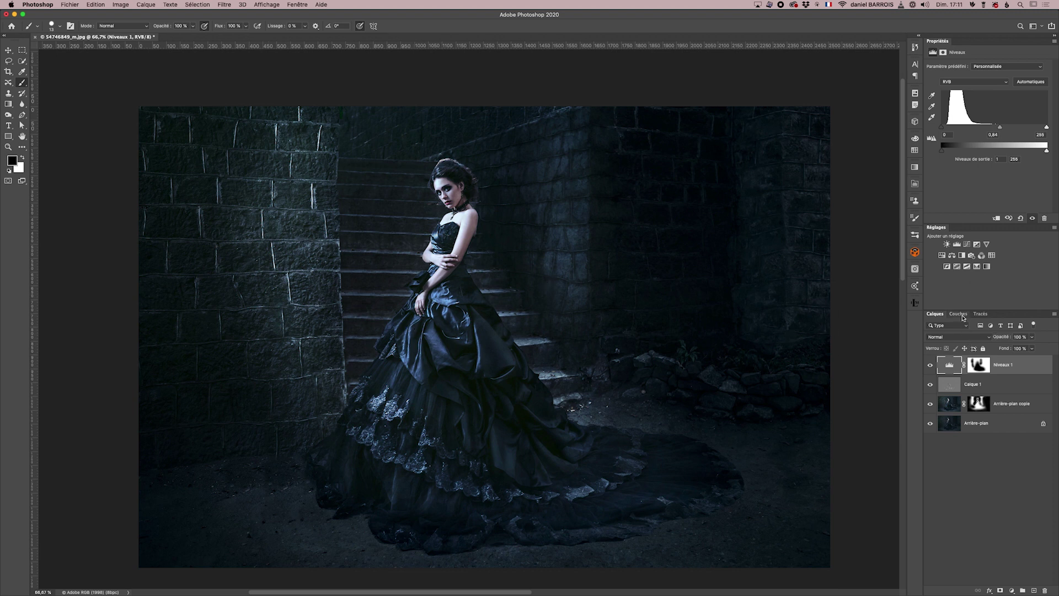
left_click(959, 314)
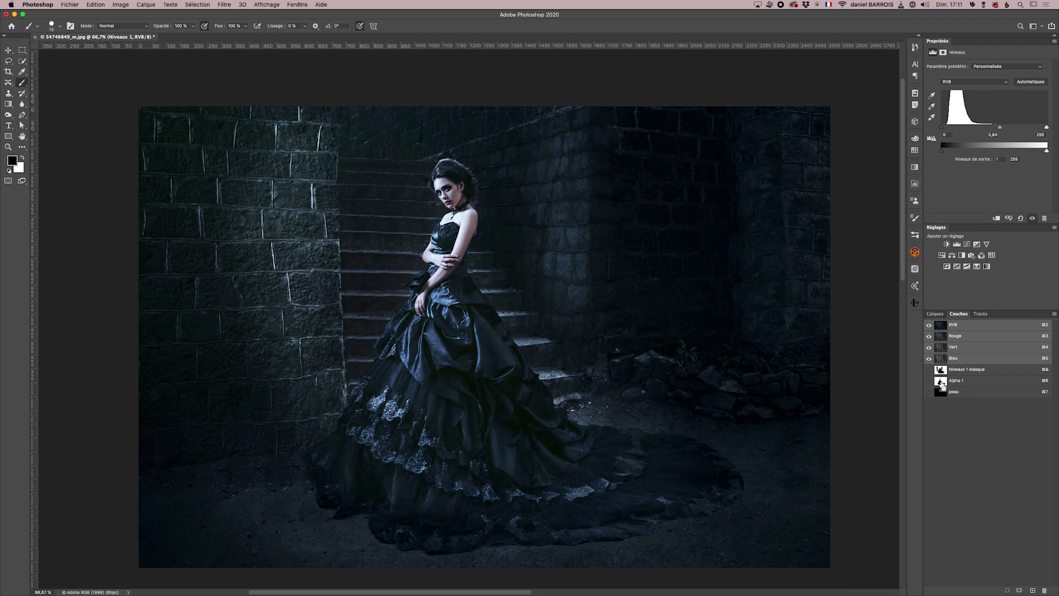
left_click(941, 386, "super")
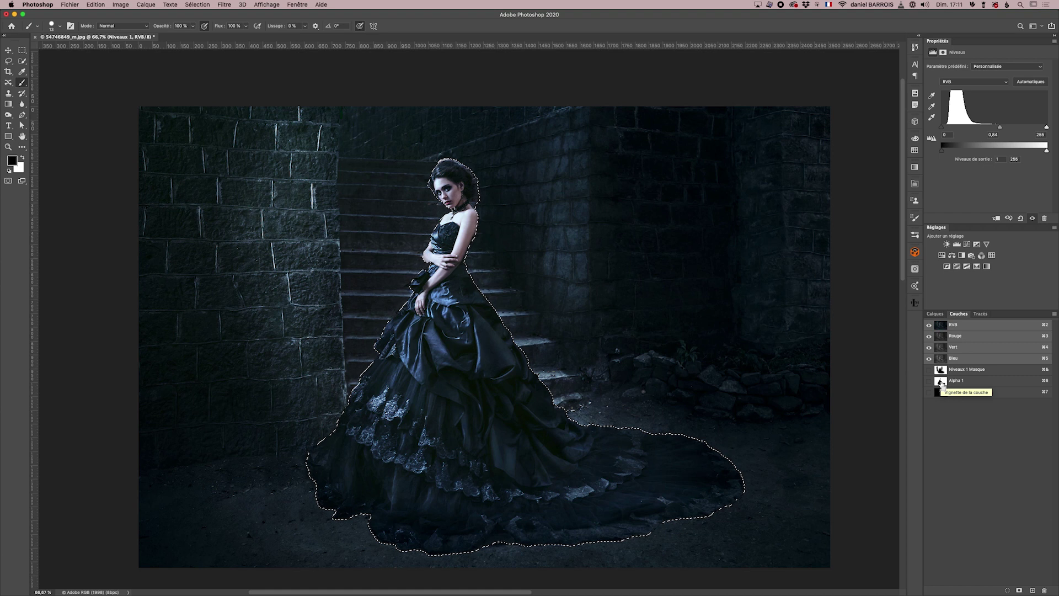
left_click(935, 313)
key("super+d")
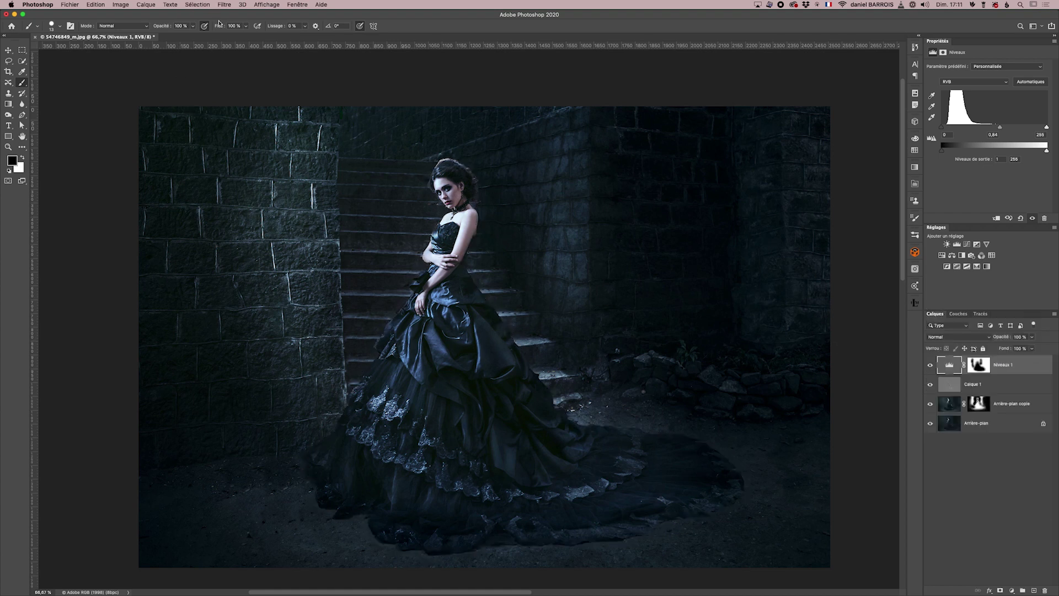
Load the woman's outline from the Alpha 1 channel with the Load Selection command, and clear the selection
left_click(195, 5)
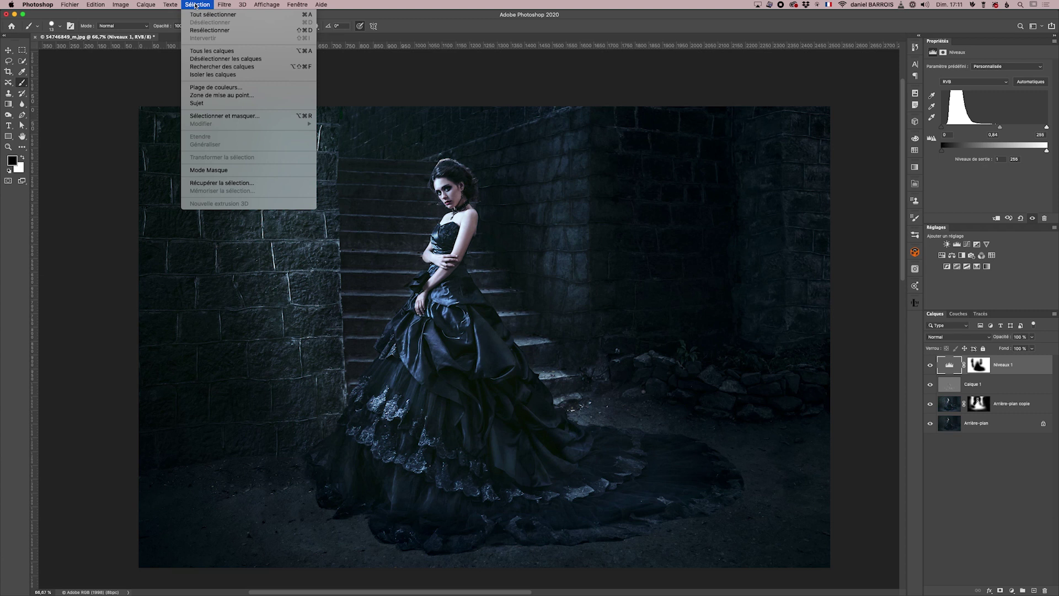
left_click(246, 184)
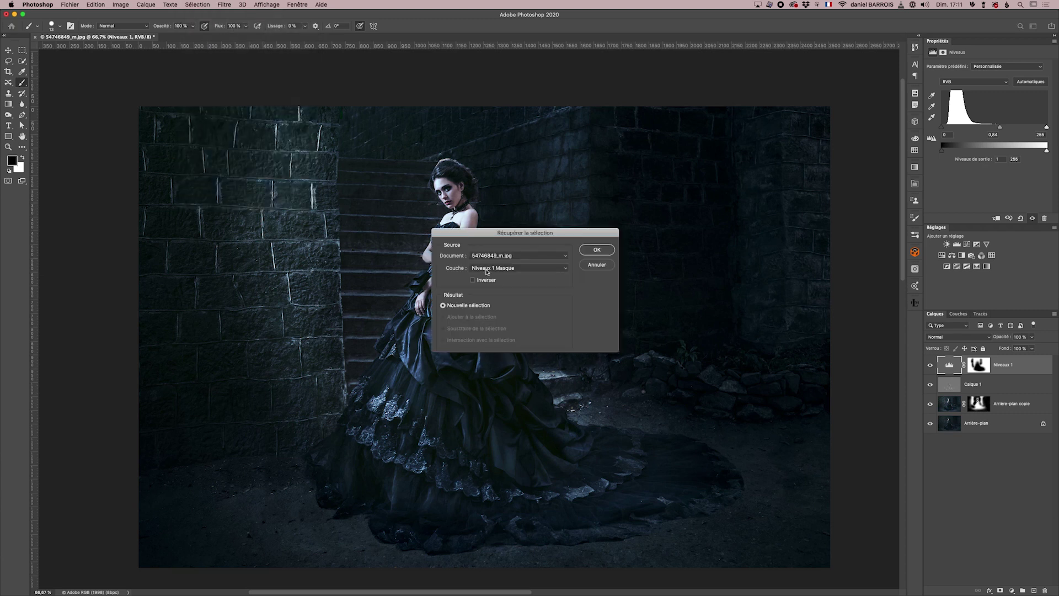
left_click(485, 268)
left_click(485, 279)
left_click(598, 250)
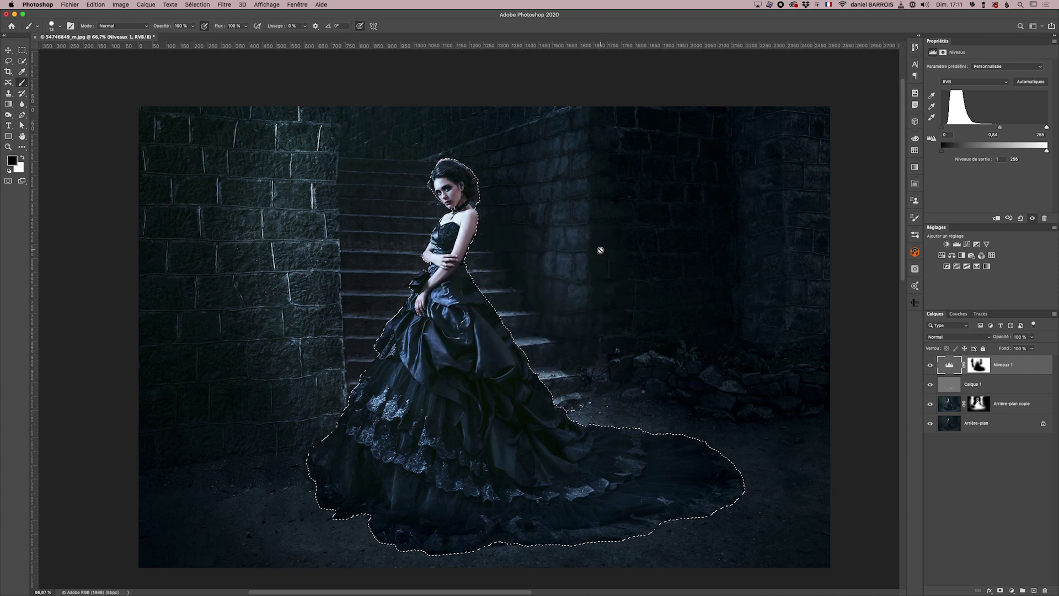
key("super+d")
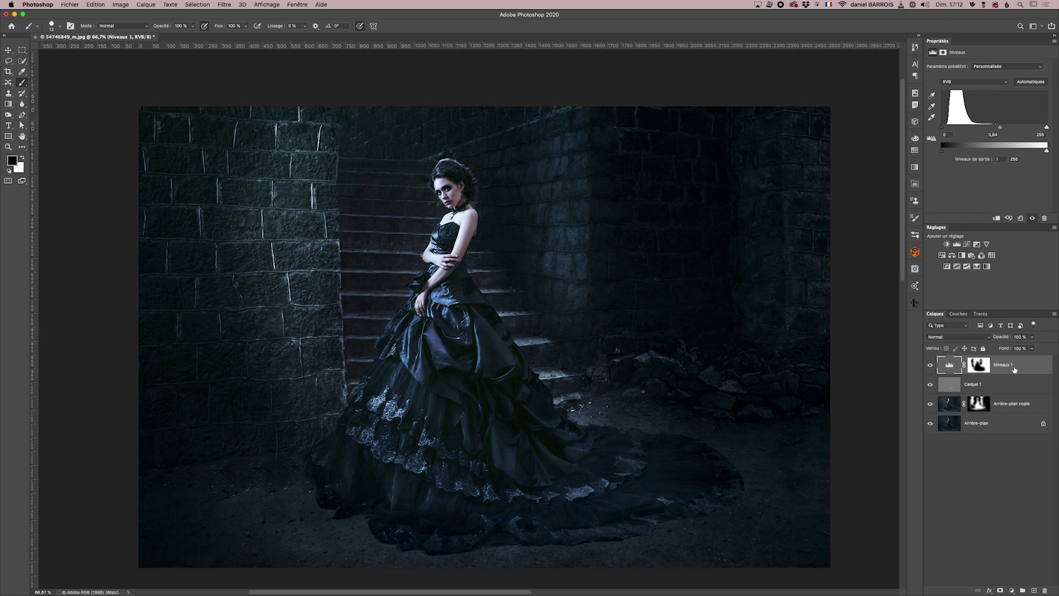
Select all four layers and unlock the Arrière-plan background layer
left_click(997, 426)
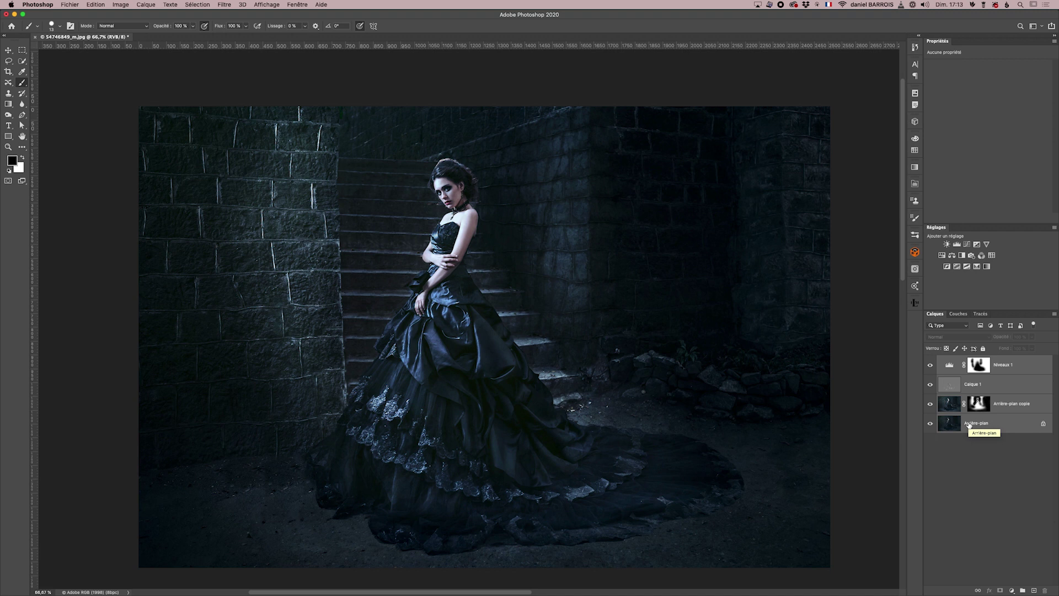
left_click(1042, 423)
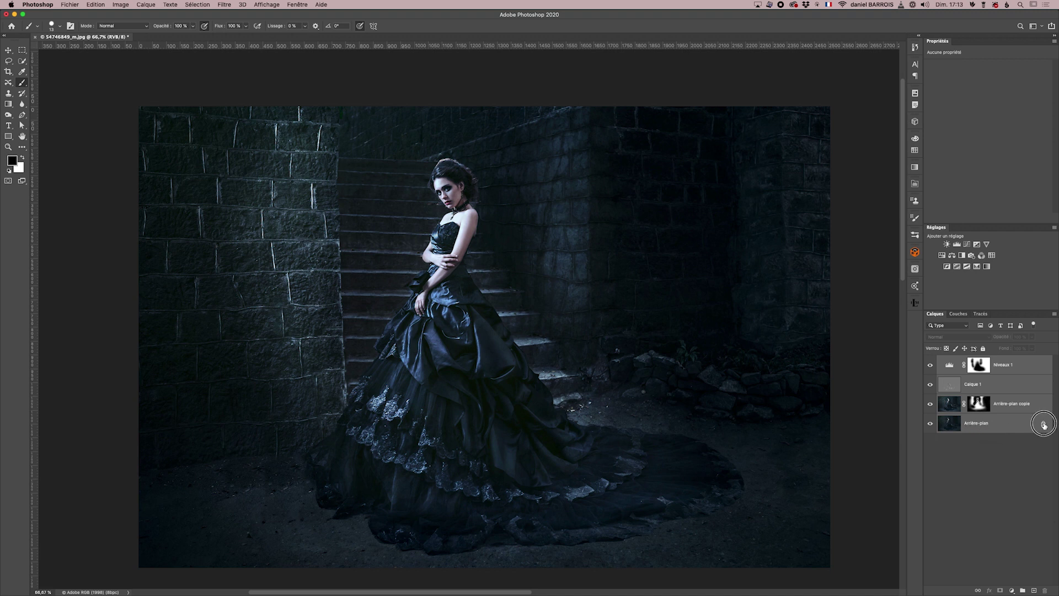
left_click(1023, 370, "shift")
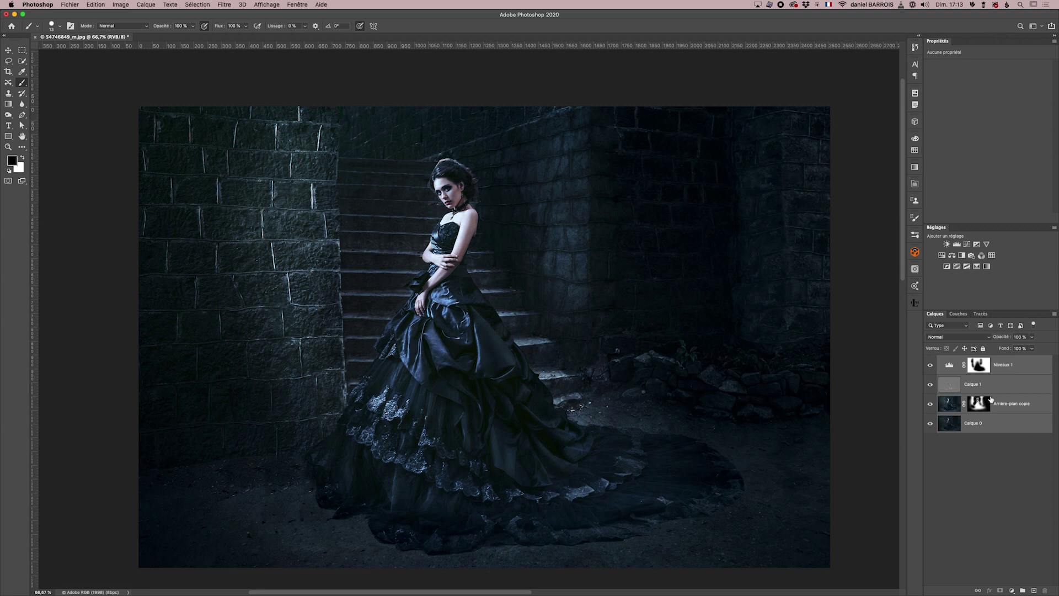
Group the four selected layers, name the group "photo" and leave it collapsed
key("super+g")
double_click(962, 360)
type("P")
key("Return")
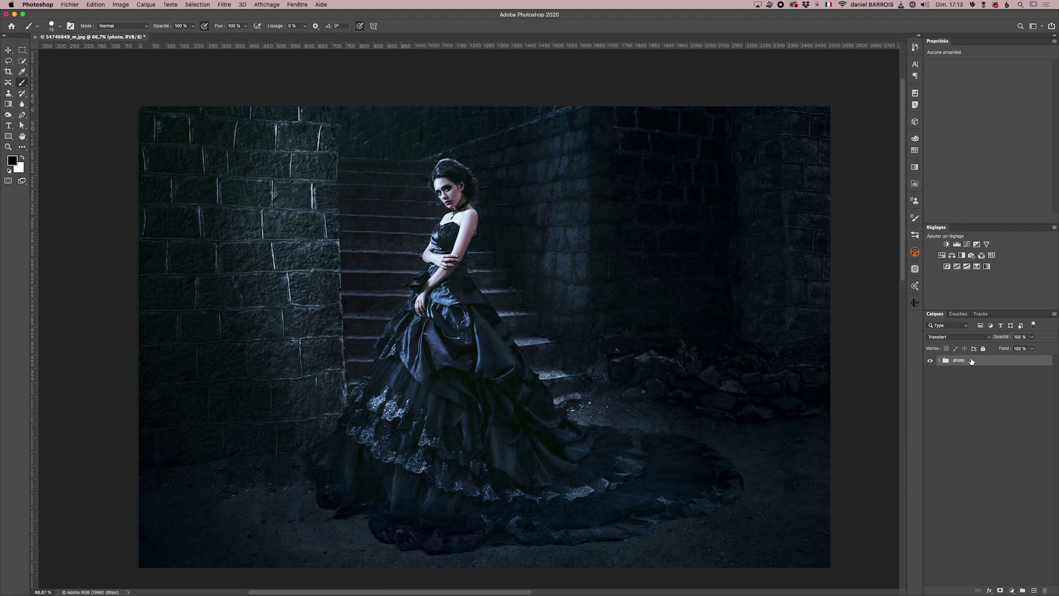
left_click(939, 361)
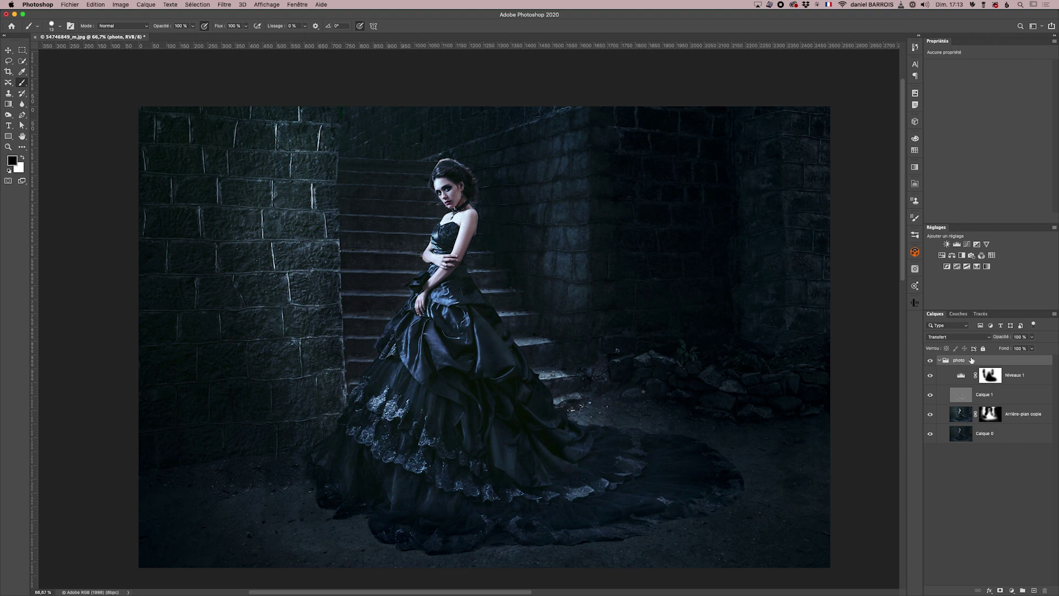
left_click(940, 360)
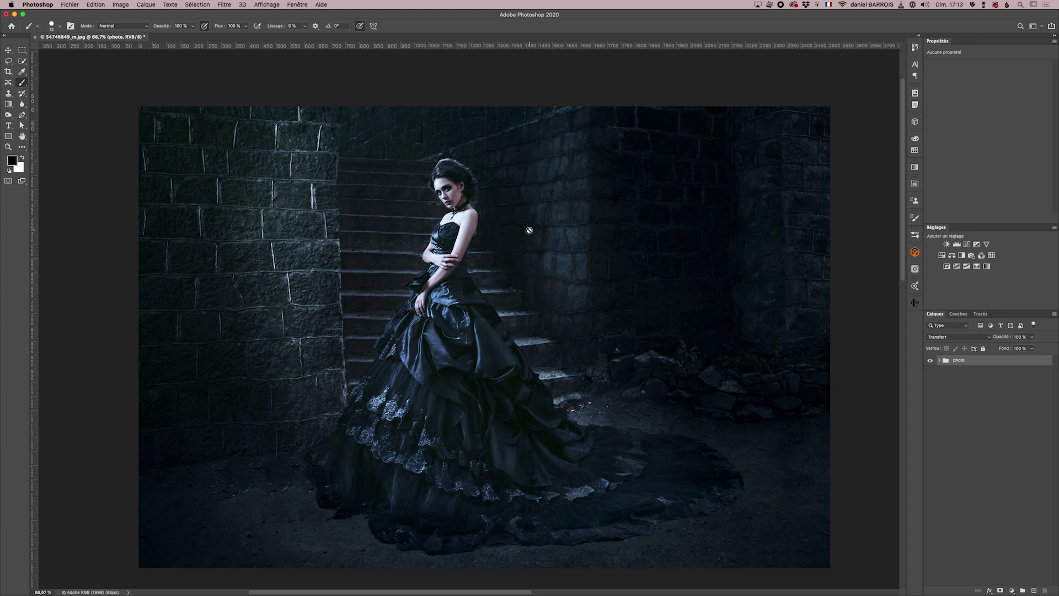
Make white the foreground colour and add a new empty layer above the photo group
left_click(22, 158)
left_click(1034, 590)
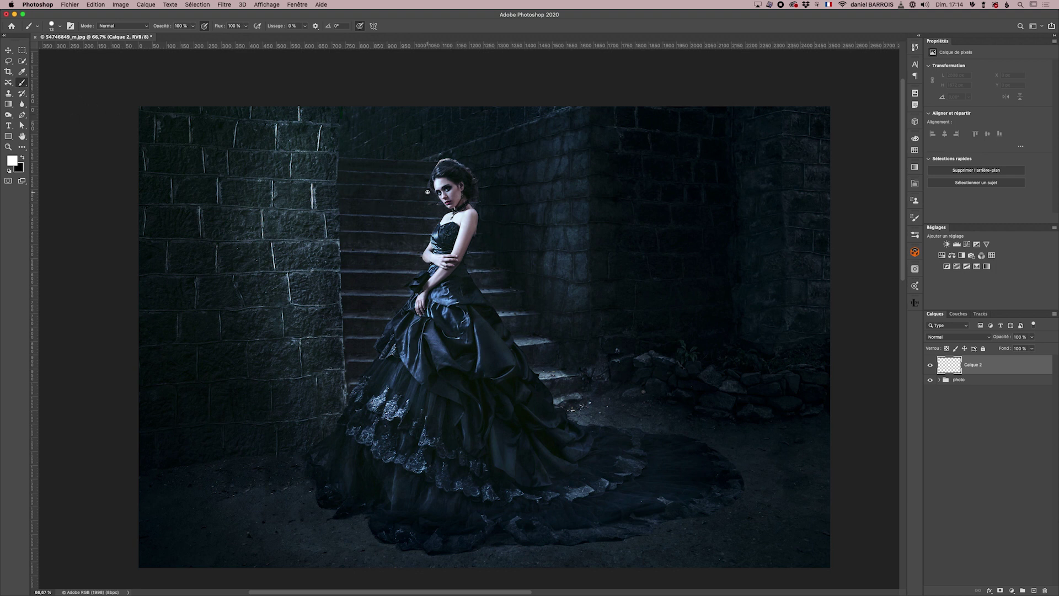
Set the brush size to 10 px, trying out white strokes beside the woman and undoing them
left_click_drag(387, 249, 371, 171)
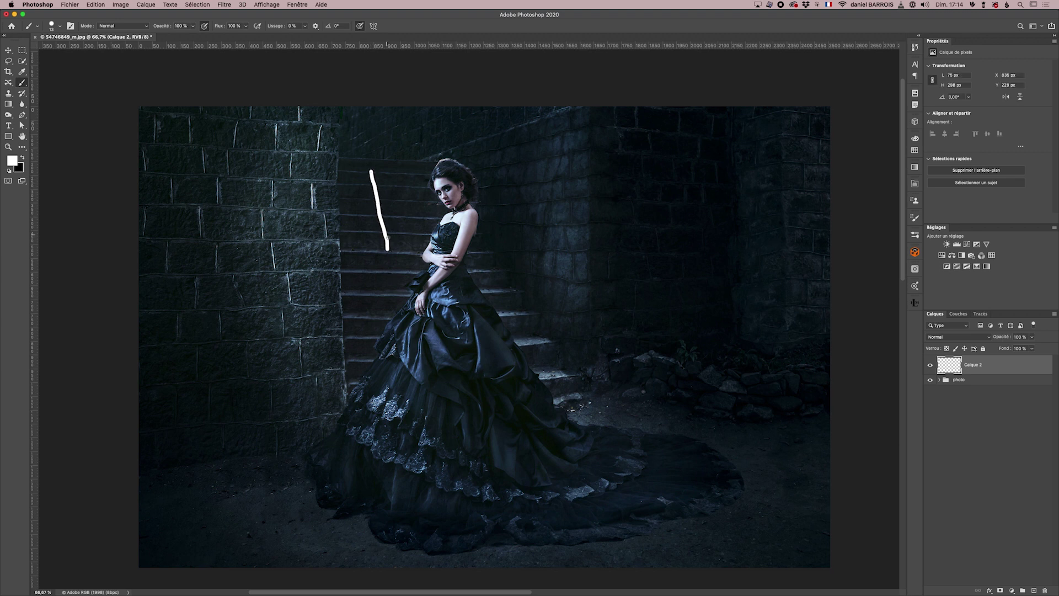
key("ctrl+z")
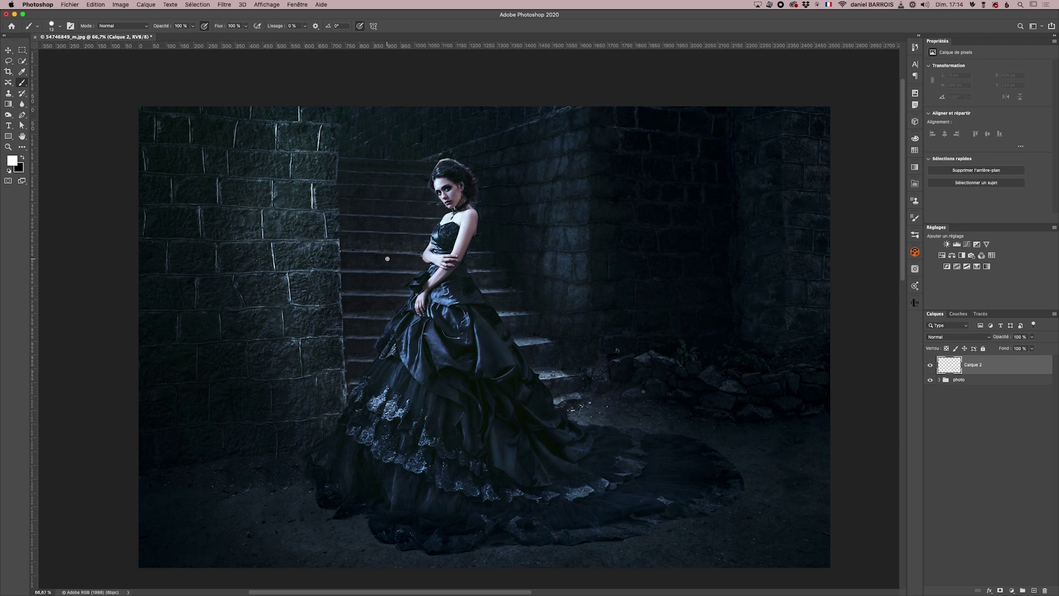
left_click(60, 26)
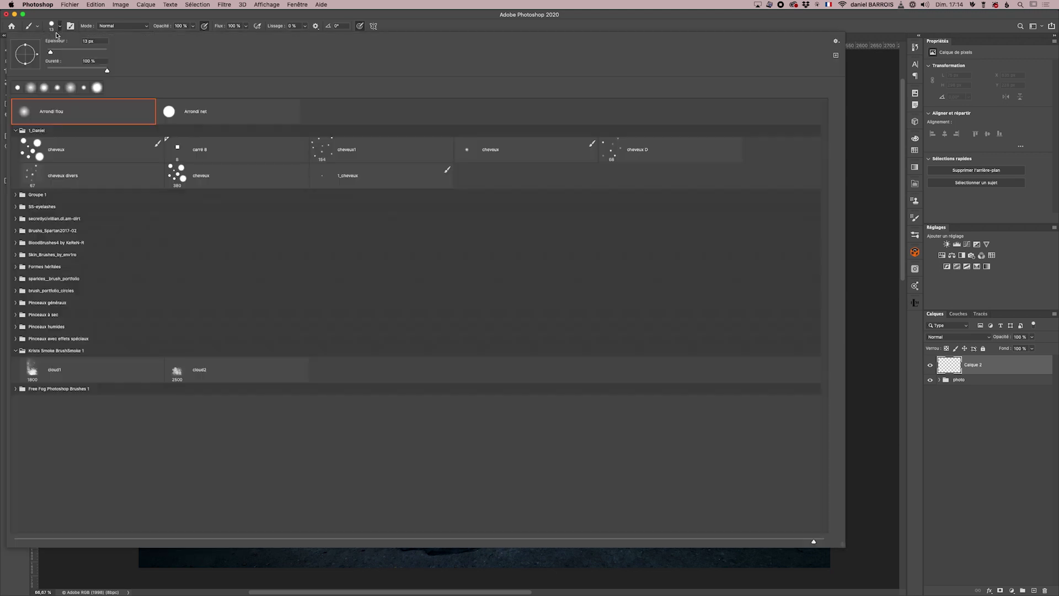
left_click(87, 41)
type("10")
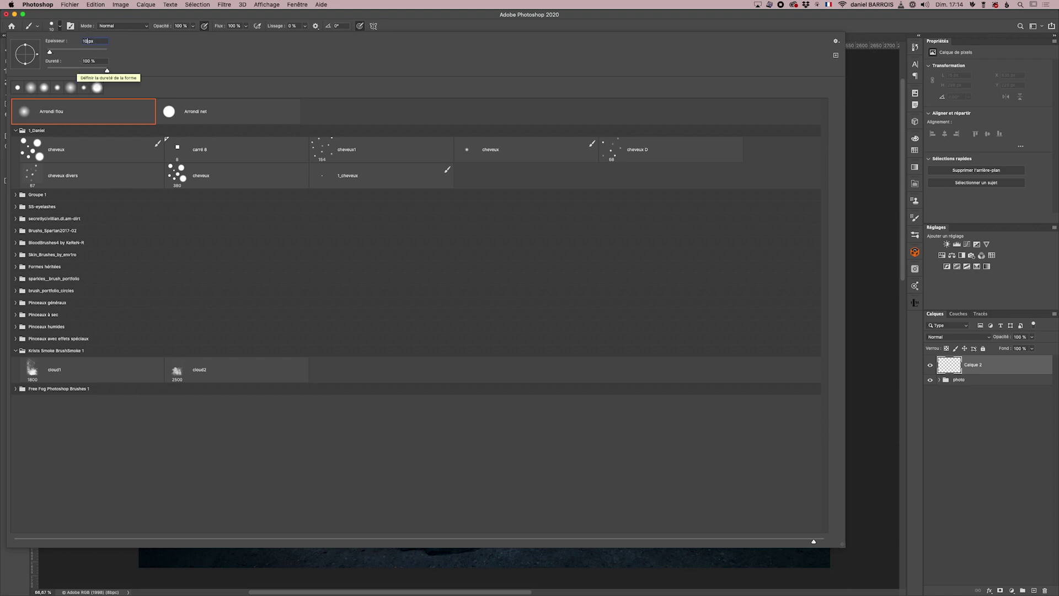
key("Return")
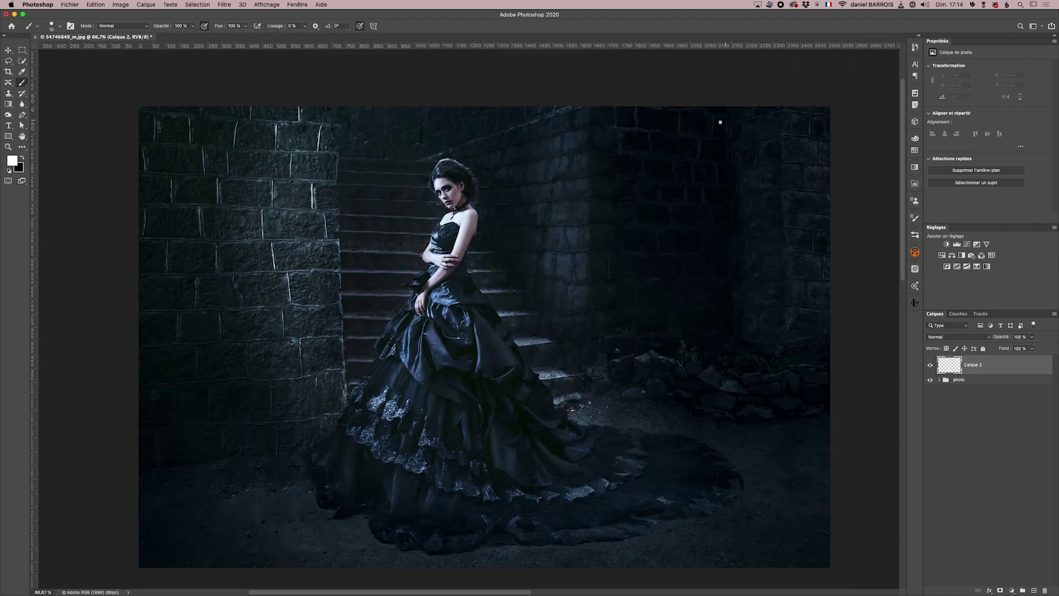
left_click_drag(522, 227, 526, 194)
key("super+z")
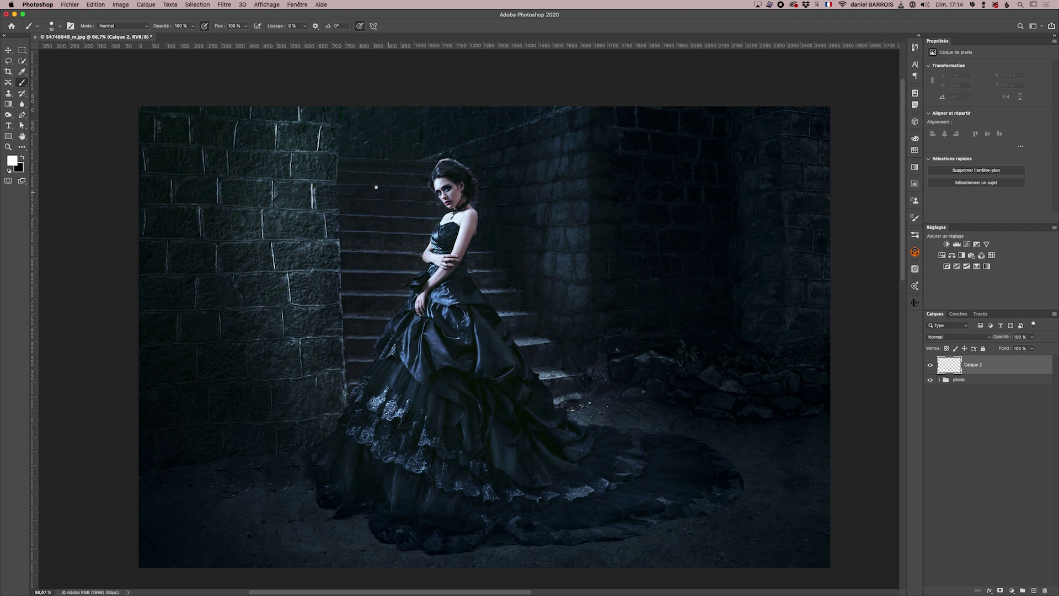
Draw an open zigzag path of seven anchor points around the woman with the Pen tool, from her chest down to the skirt
left_click(23, 114)
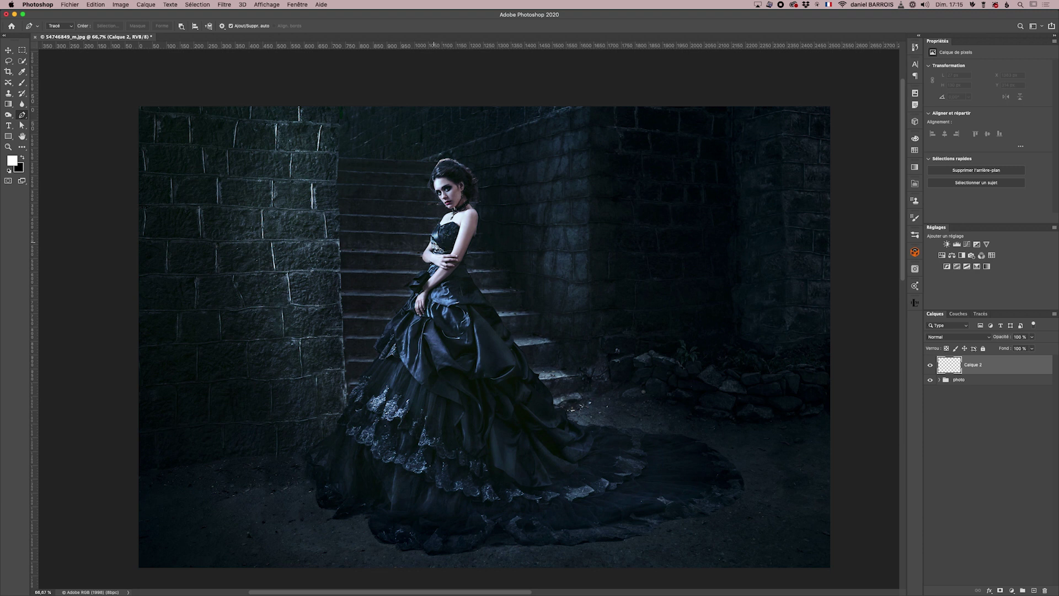
left_click(438, 241)
left_click(389, 202)
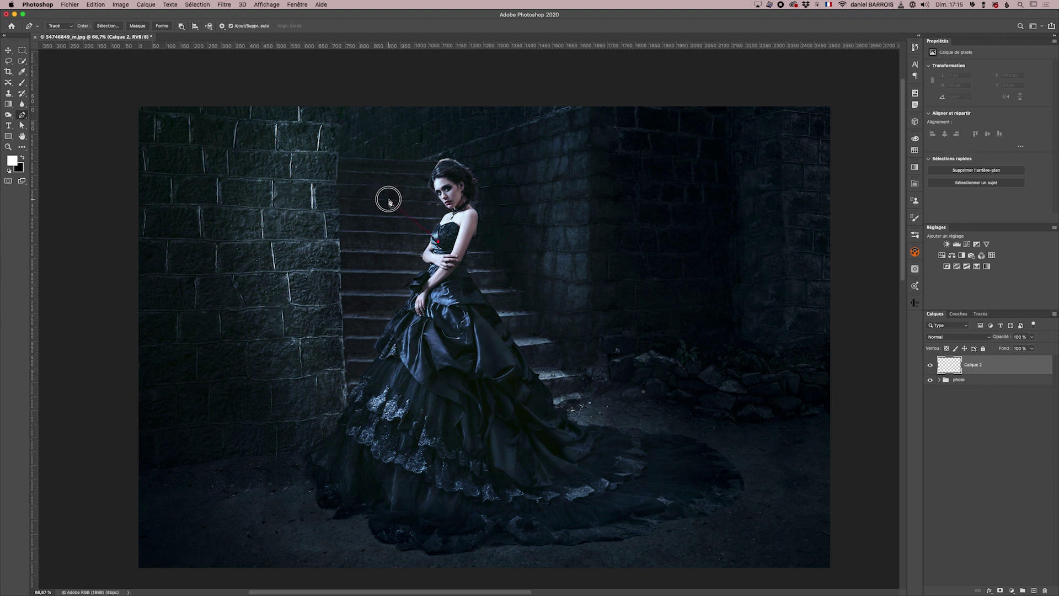
left_click(450, 128)
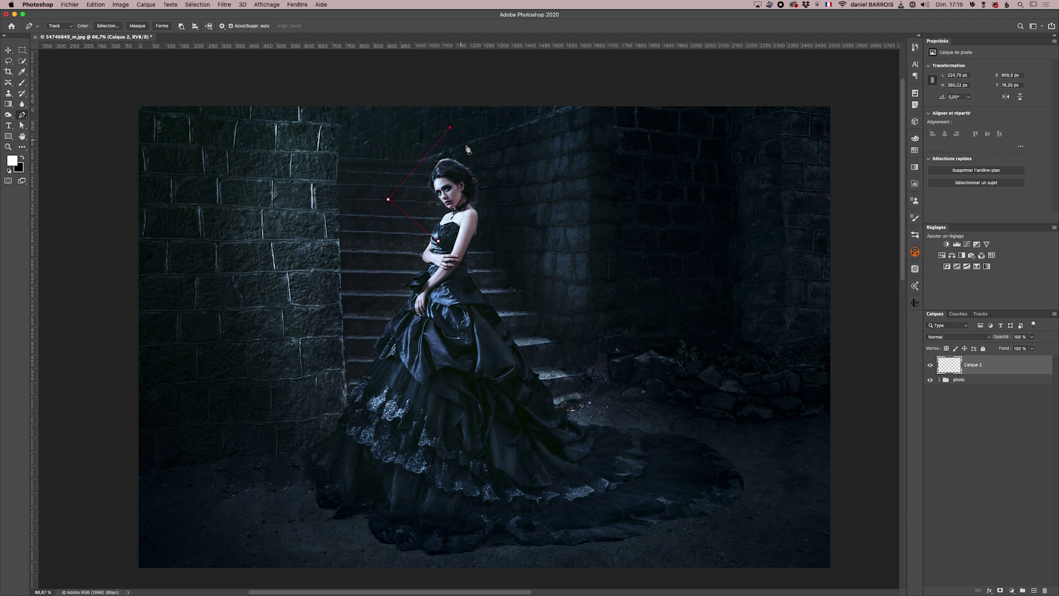
left_click(532, 209)
left_click(380, 318)
left_click(531, 333)
left_click(392, 418)
key("Escape")
Display the list of paths and check where path display is offered among the available windows
left_click(981, 314)
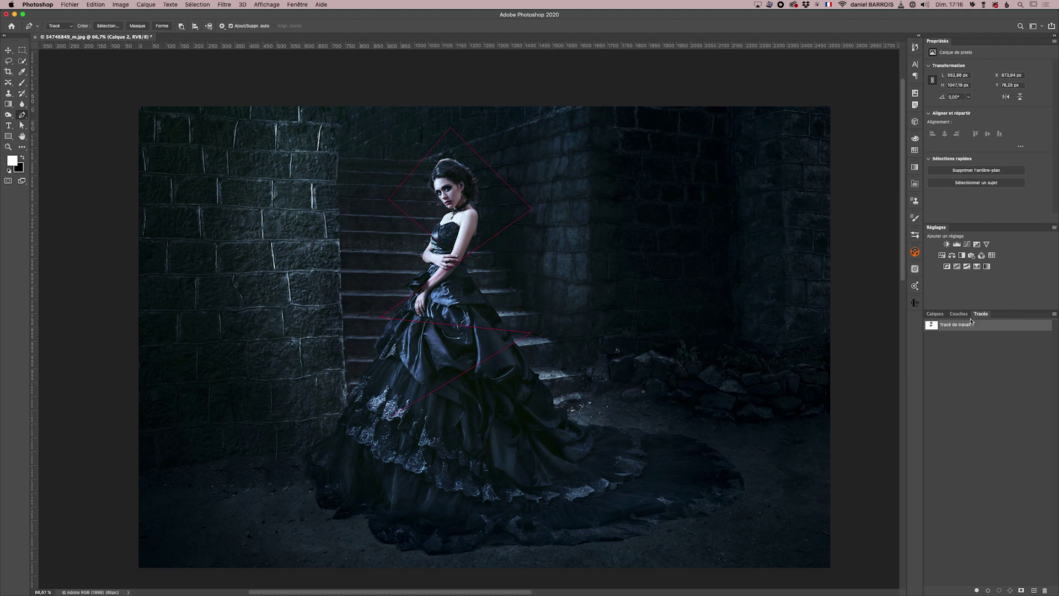
left_click(302, 6)
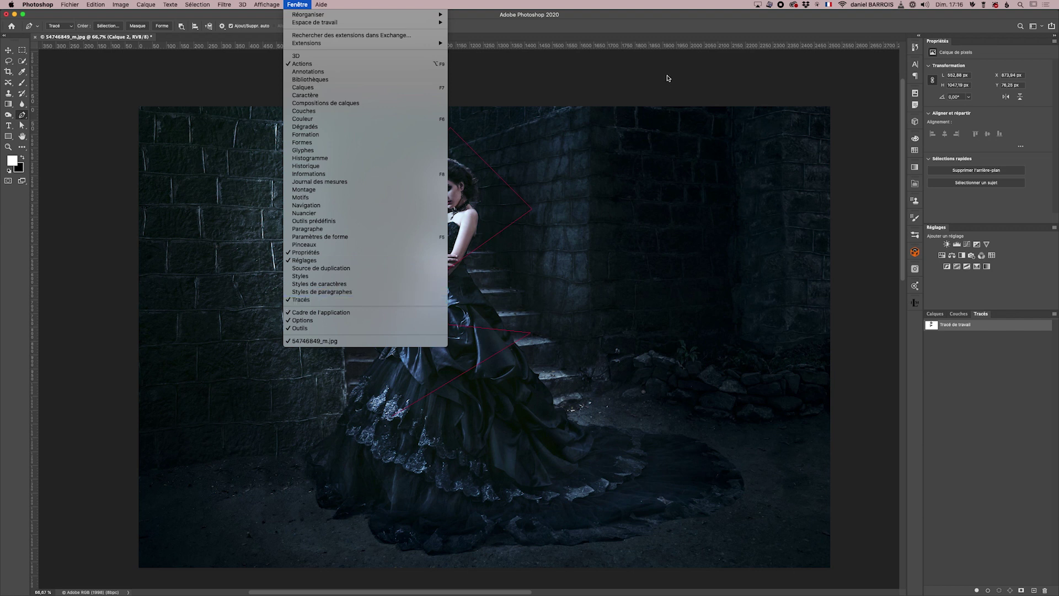
left_click(661, 27)
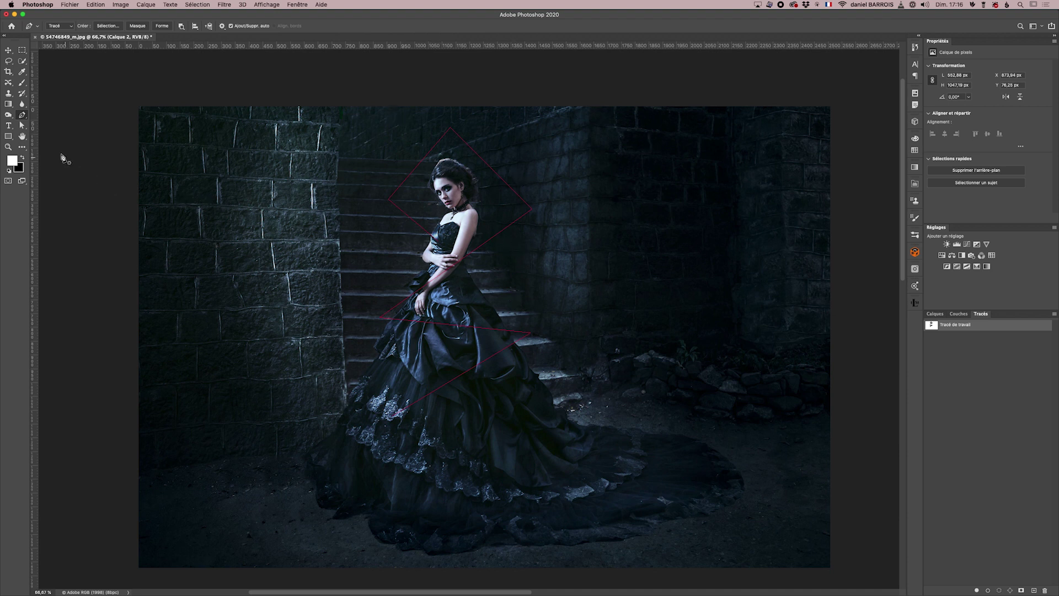
Select the zigzag path with the Direct Selection tool and inspect the colour choices for path display
left_click(22, 126)
left_click(48, 126)
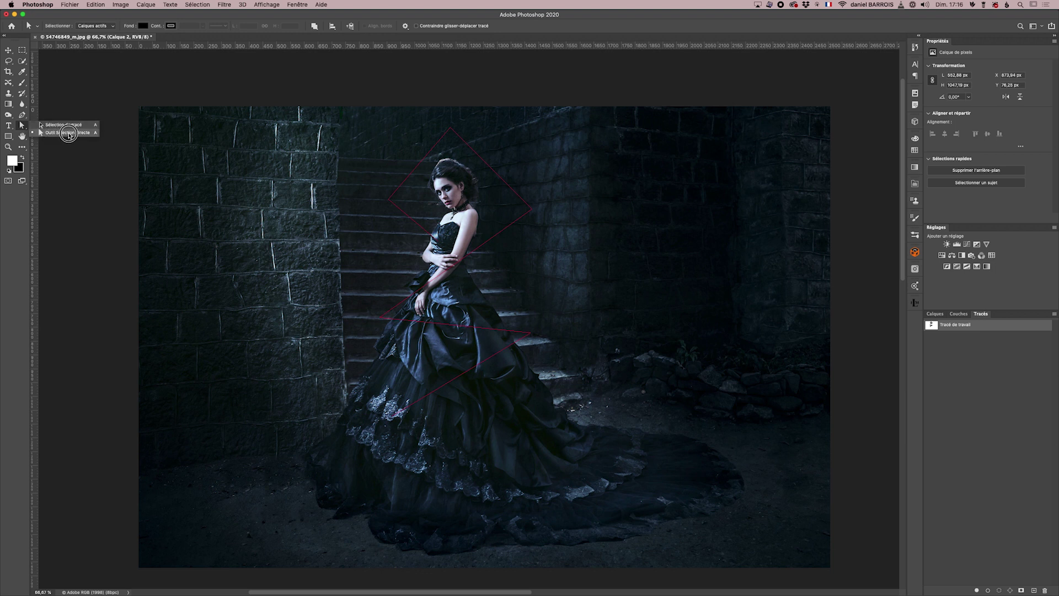
left_click(68, 134)
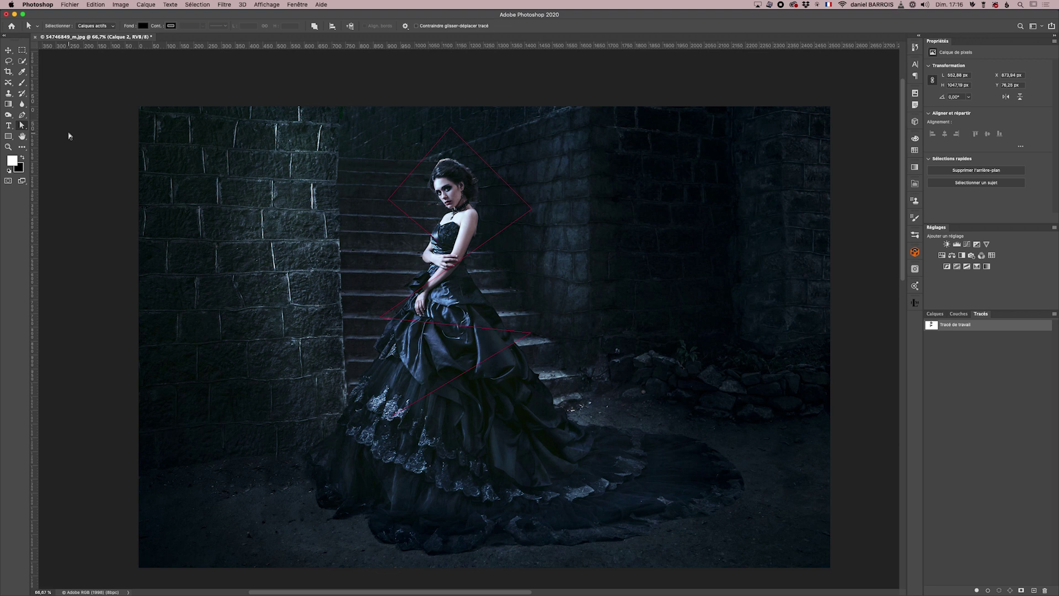
left_click(450, 130)
left_click(406, 26)
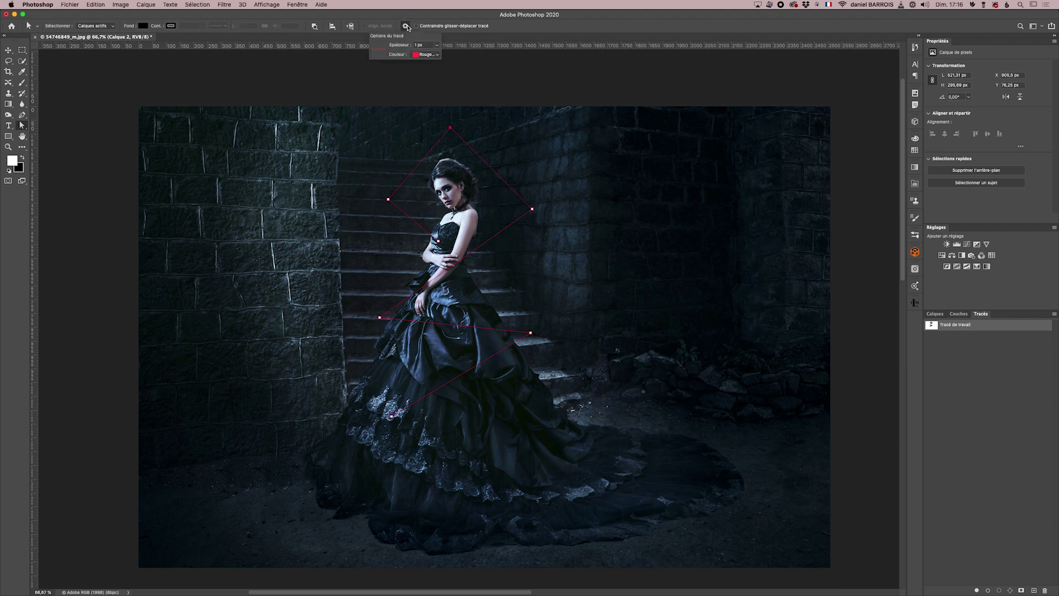
left_click(422, 54)
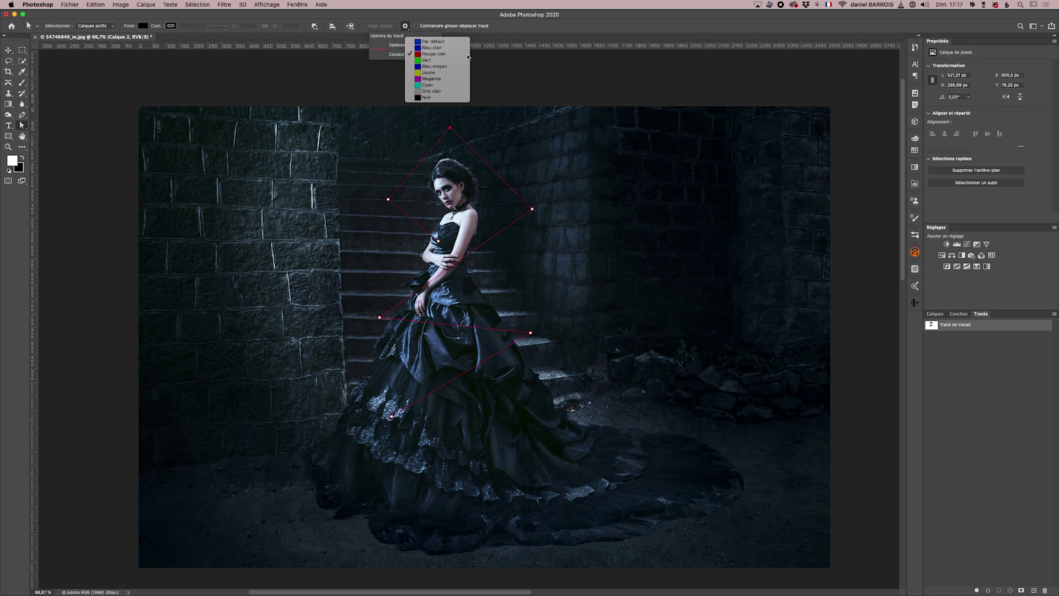
left_click(513, 91)
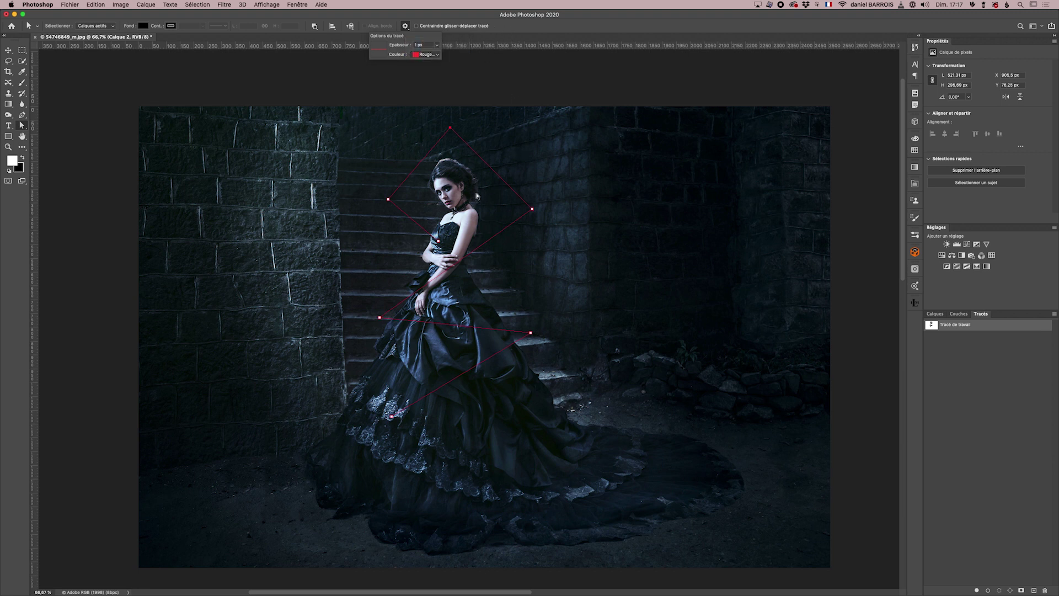
Reshape the zigzag path by moving its six anchor points after the starting one, widening the lower bends and raising the end point
left_click(388, 201)
left_click_drag(387, 200, 380, 202)
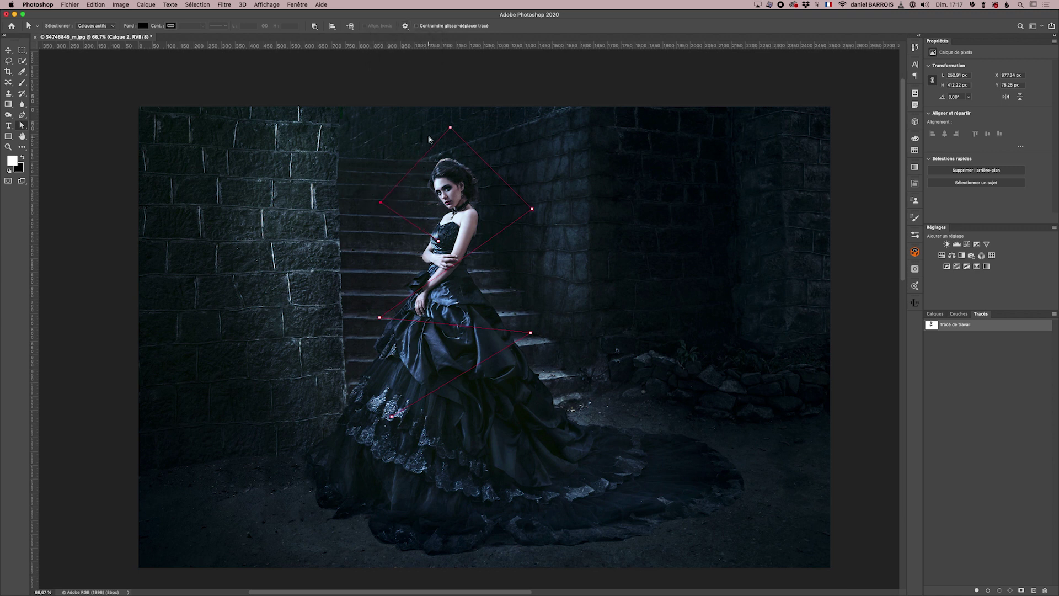
left_click(450, 128)
left_click_drag(450, 128, 446, 127)
left_click_drag(531, 210, 546, 230)
left_click_drag(380, 318, 374, 288)
left_click_drag(531, 333, 550, 321)
left_click_drag(392, 416, 414, 385)
Save the work path under the name "Néon"
double_click(990, 326)
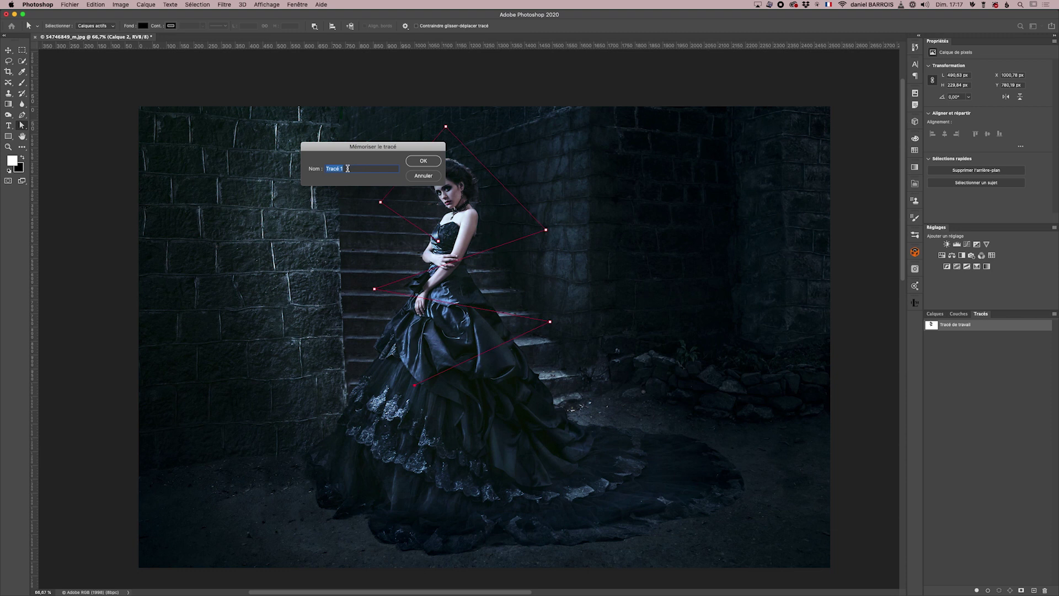
type("Néon")
left_click(423, 160)
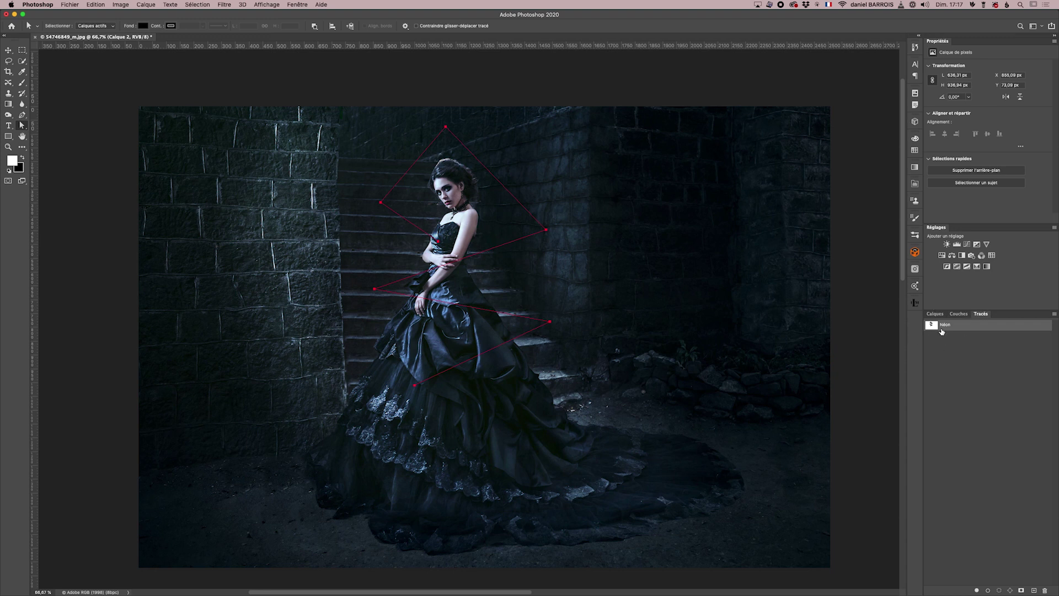
Deselect and reselect the Néon path, and check that the empty layer Calque 2 is active
left_click(956, 353)
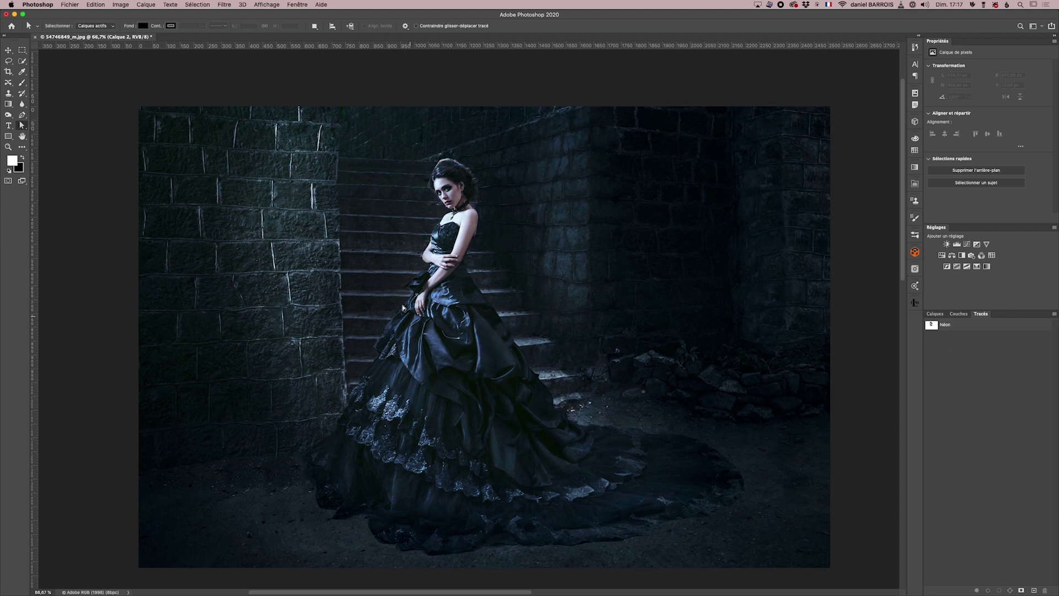
left_click(963, 326)
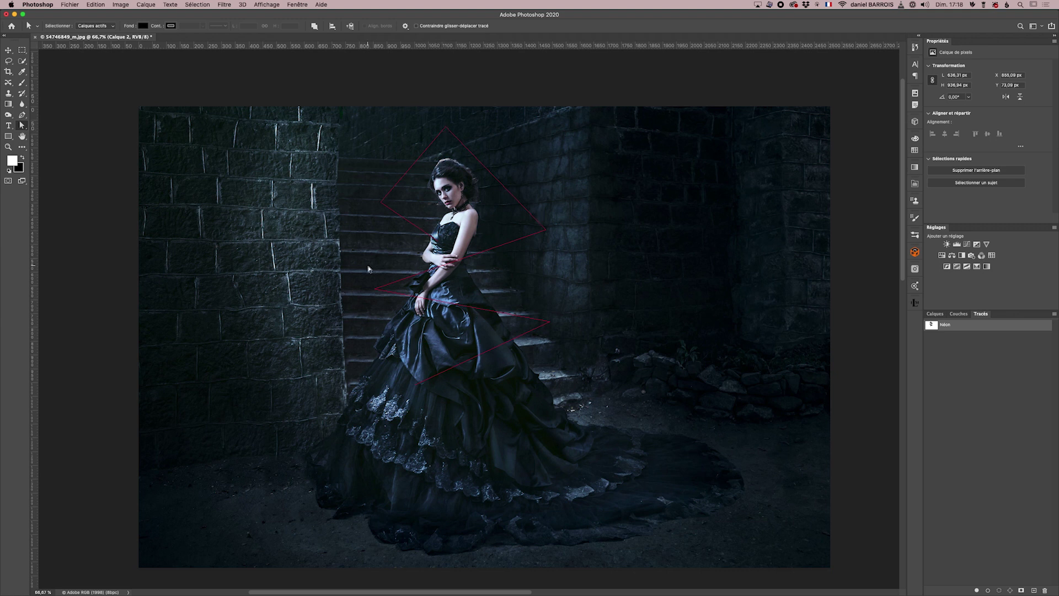
left_click(935, 313)
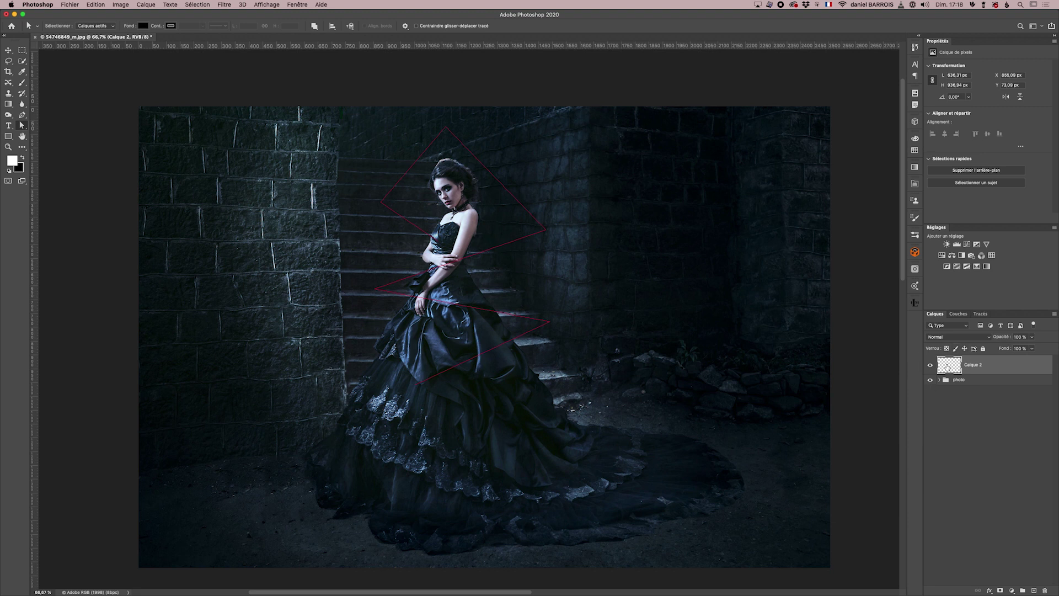
left_click(980, 313)
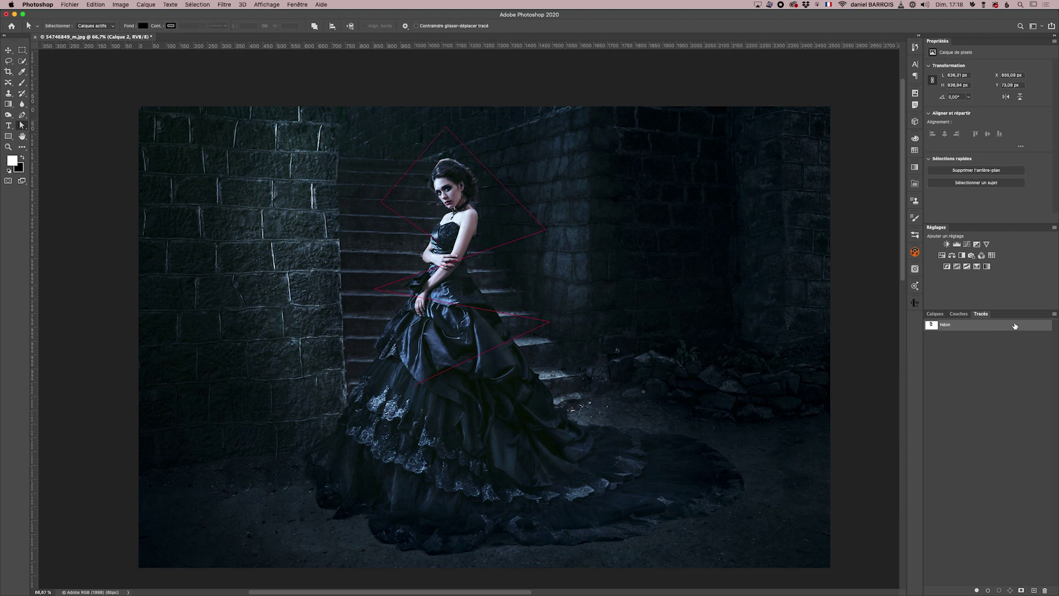
Try stroking the Néon path with the Forme brush tool without simulated pressure, and undo the stroke
left_click(1054, 315)
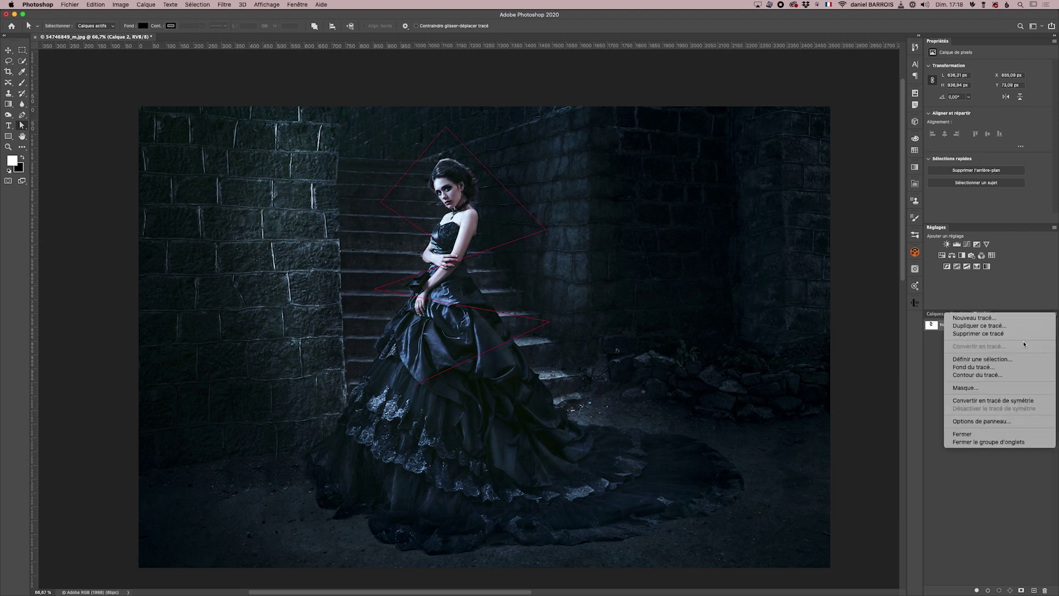
left_click(982, 377)
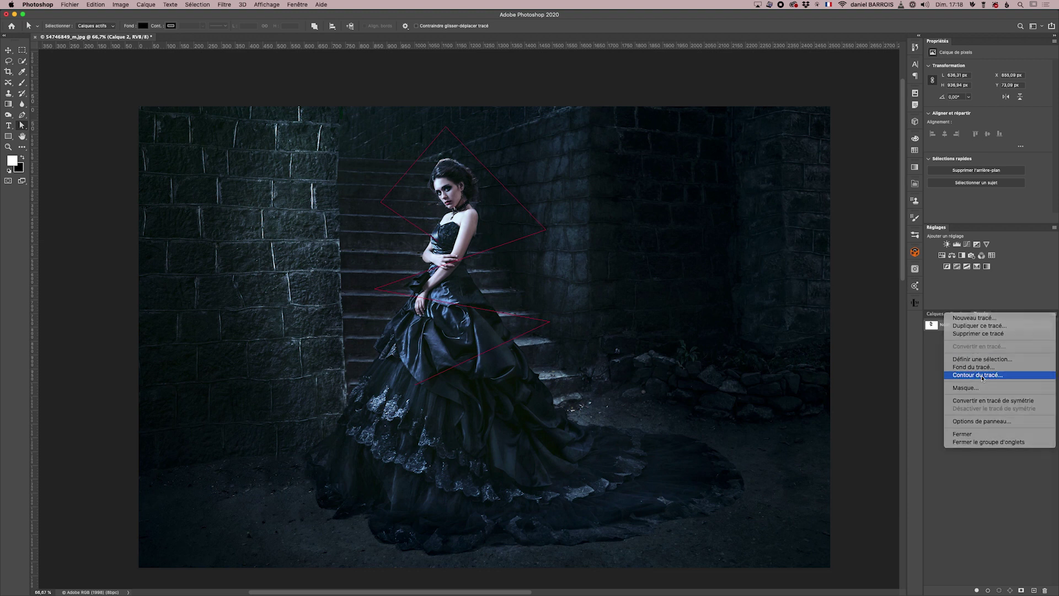
left_click_drag(425, 98, 699, 172)
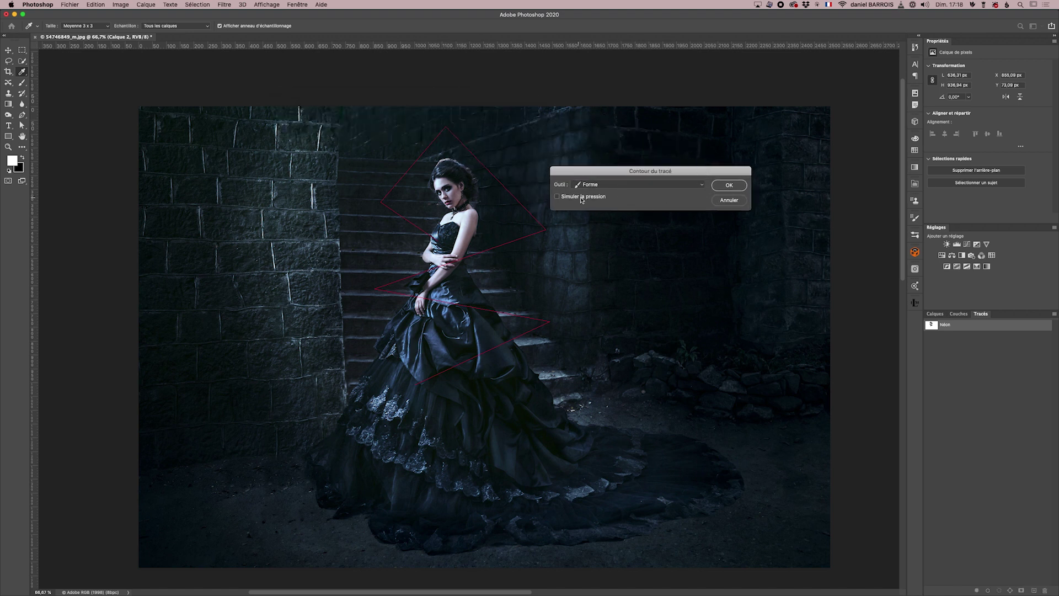
left_click(703, 188)
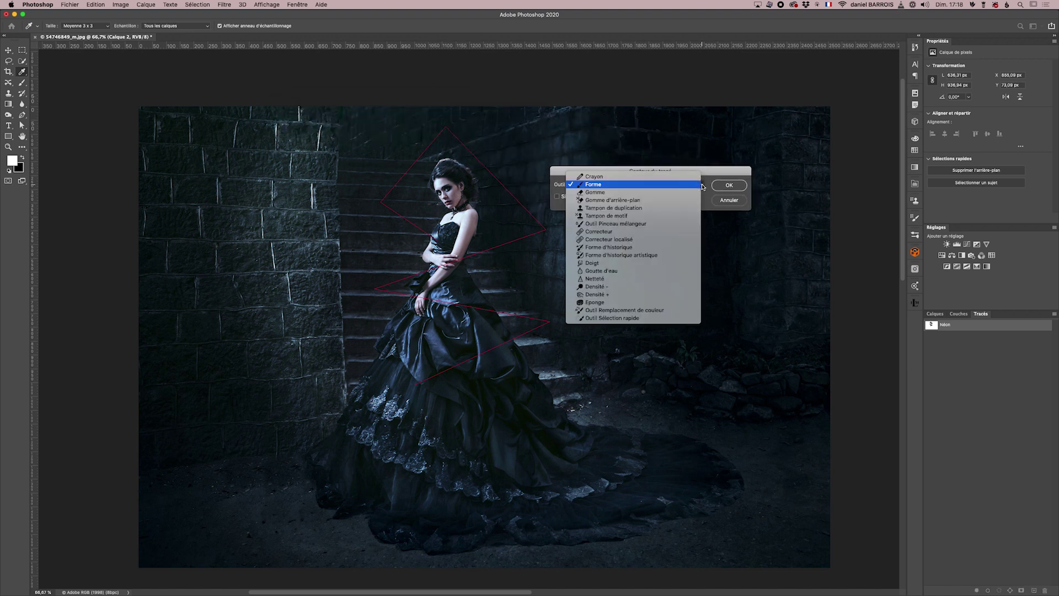
left_click(625, 185)
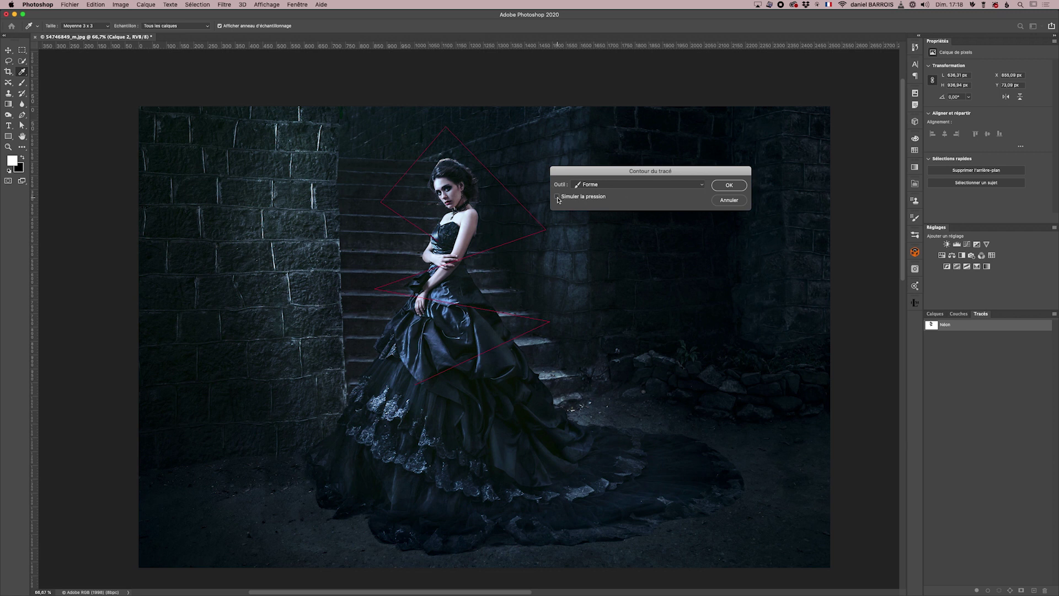
left_click(735, 188)
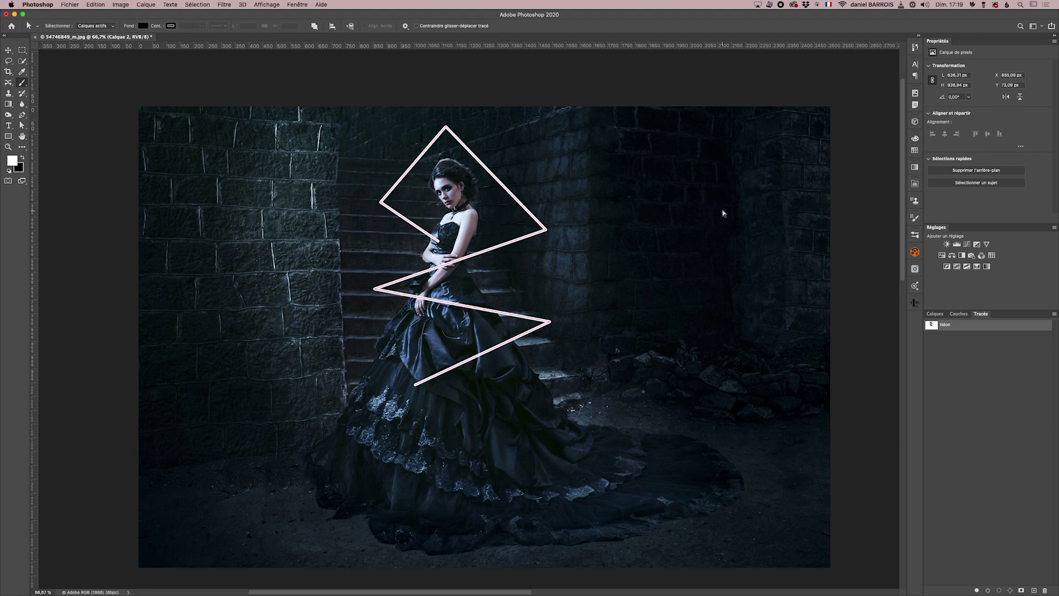
key("super+z")
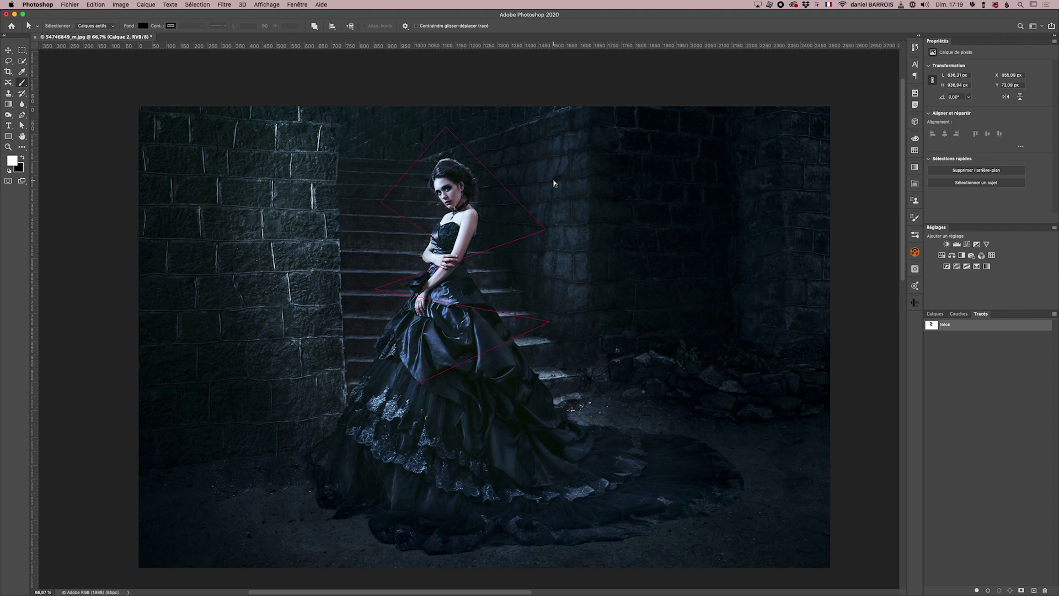
Lower the brush hardness to 0 % and stroke the Néon path with the white 10 px brush
left_click(22, 85)
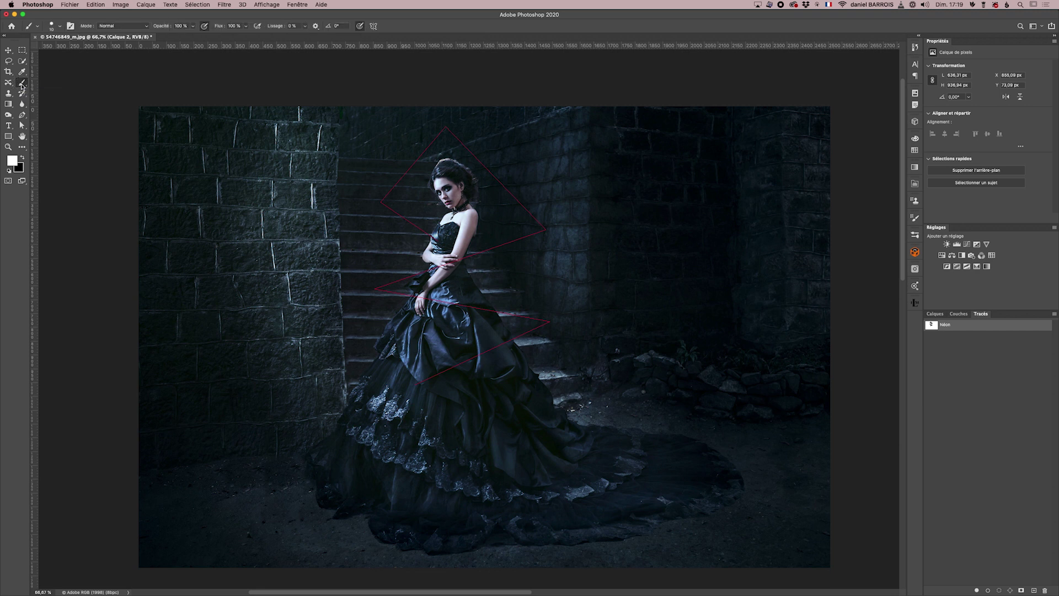
right_click(552, 161)
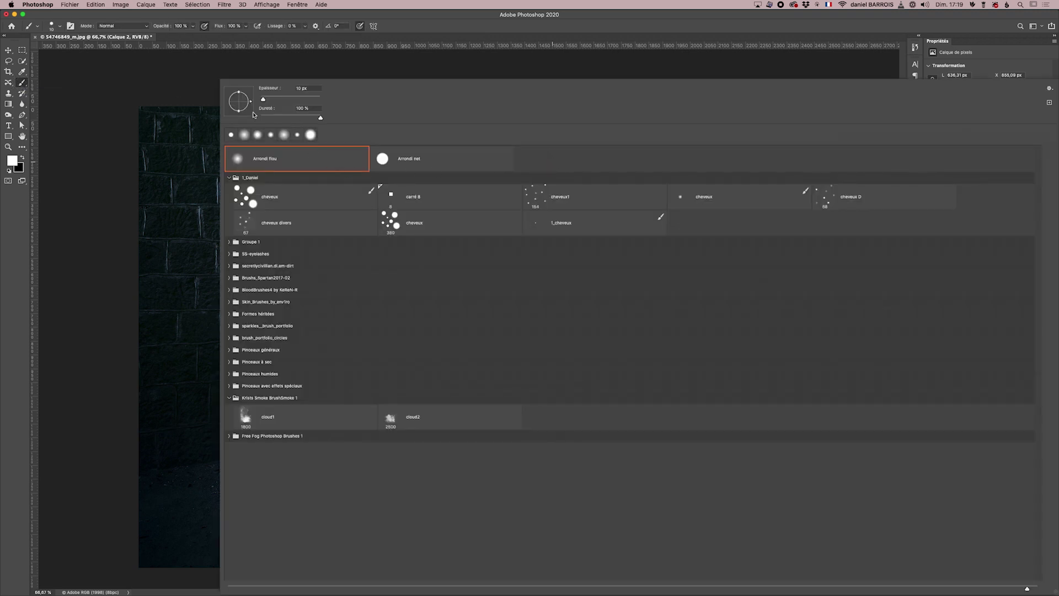
left_click_drag(321, 121, 260, 118)
left_click(672, 74)
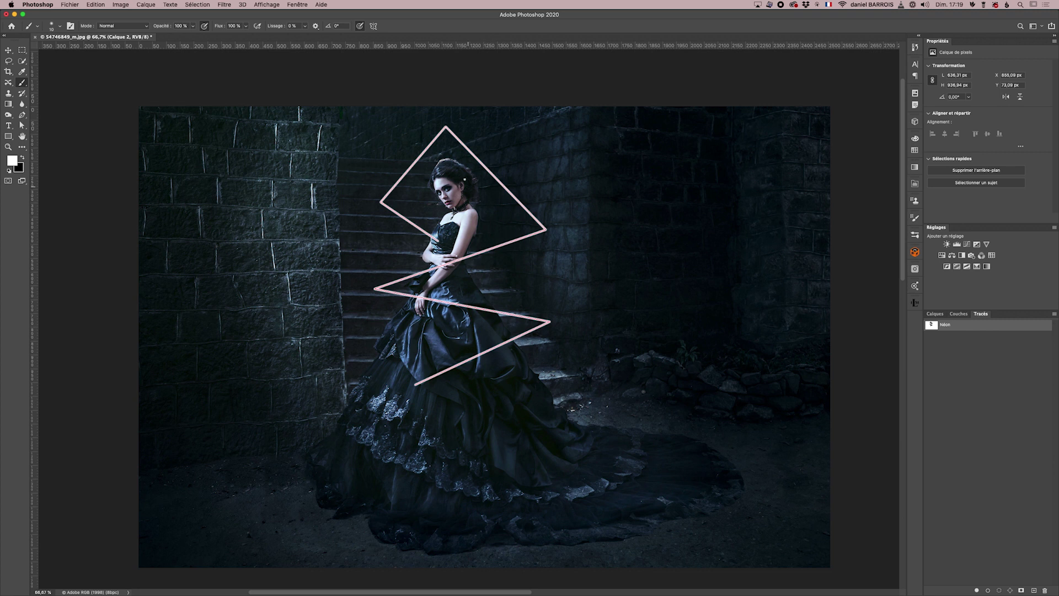
Hide and show the Calque 2 layer to compare the image with and without the white stroke
left_click(936, 317)
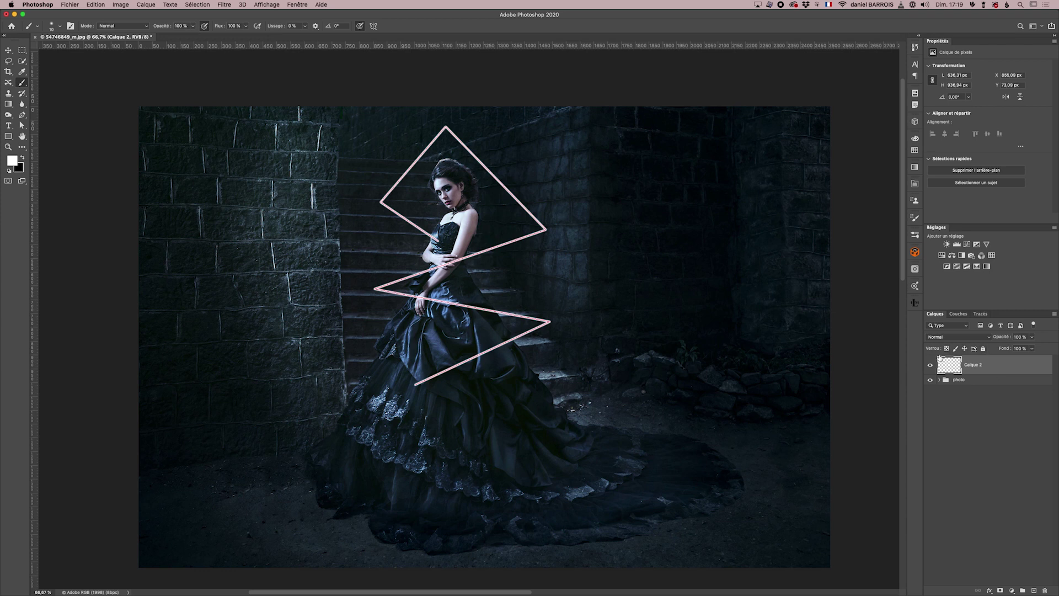
left_click(930, 365)
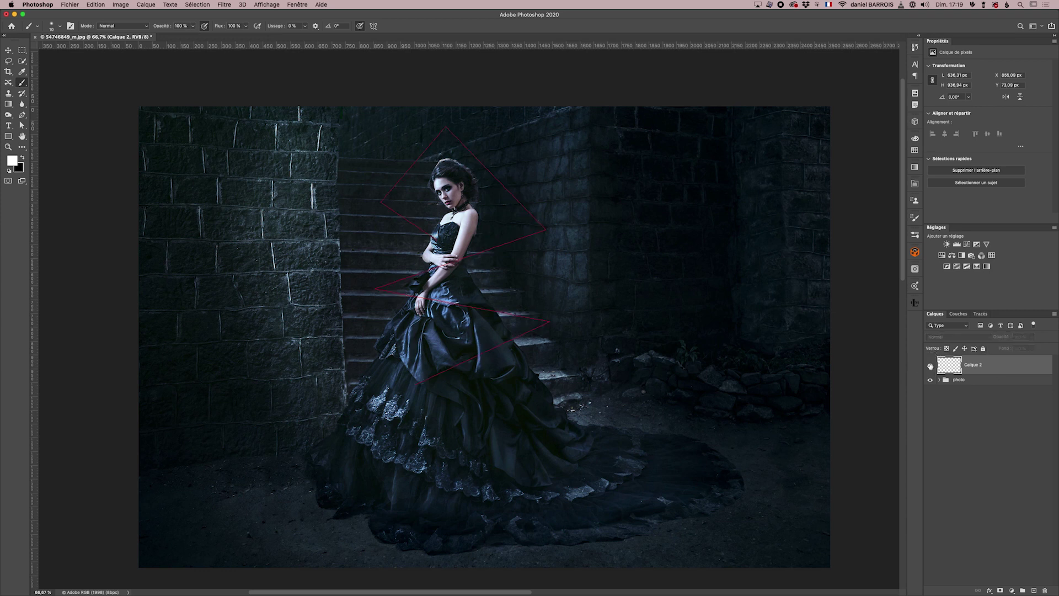
left_click(930, 365)
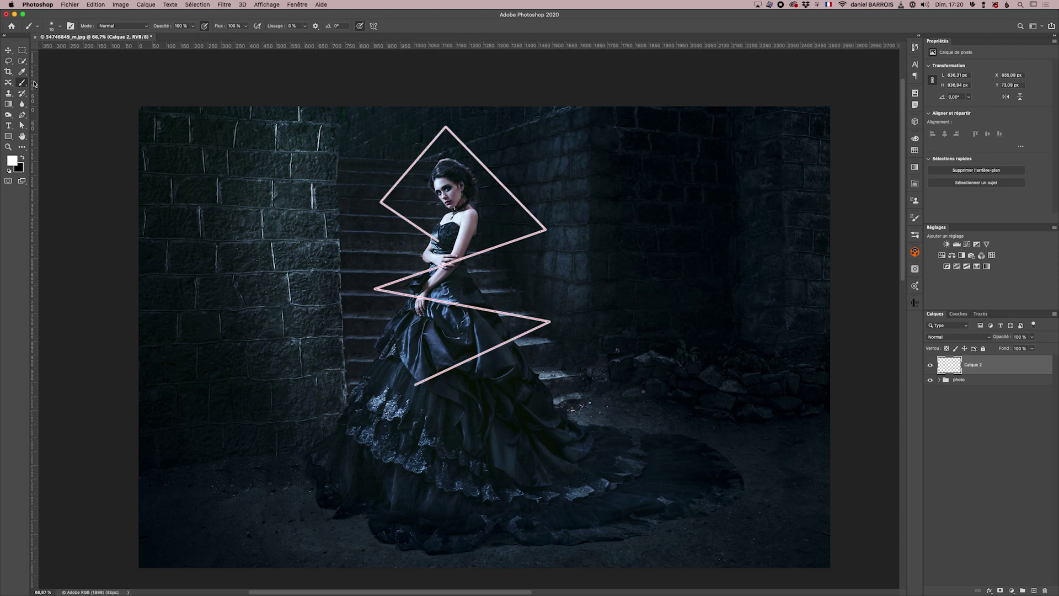
Set the soft round brush size to 30 px, keeping the hardness at 0 %
left_click(59, 27)
left_click_drag(51, 54, 55, 52)
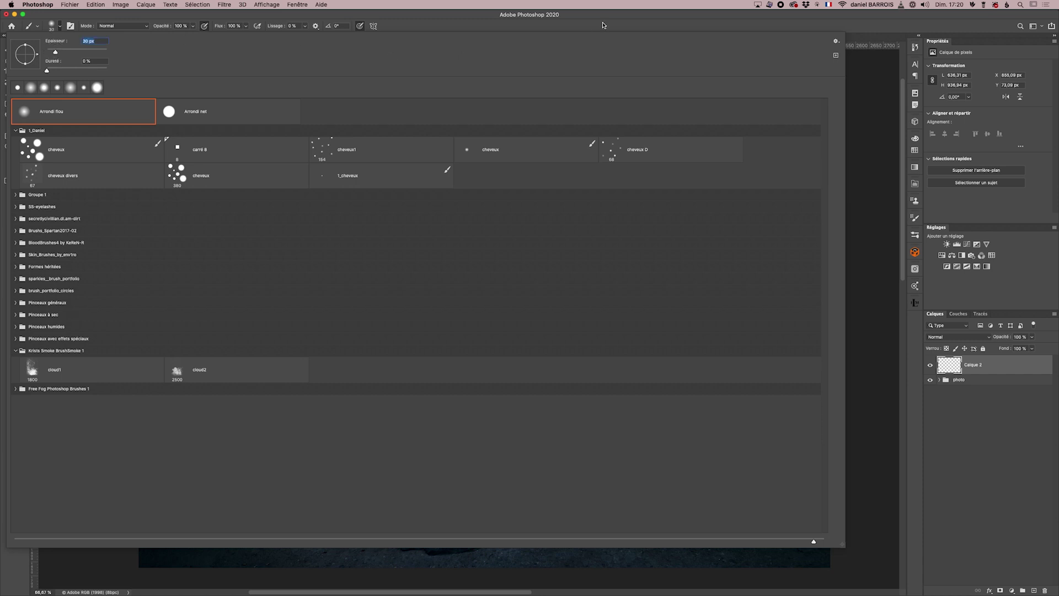
left_click(857, 21)
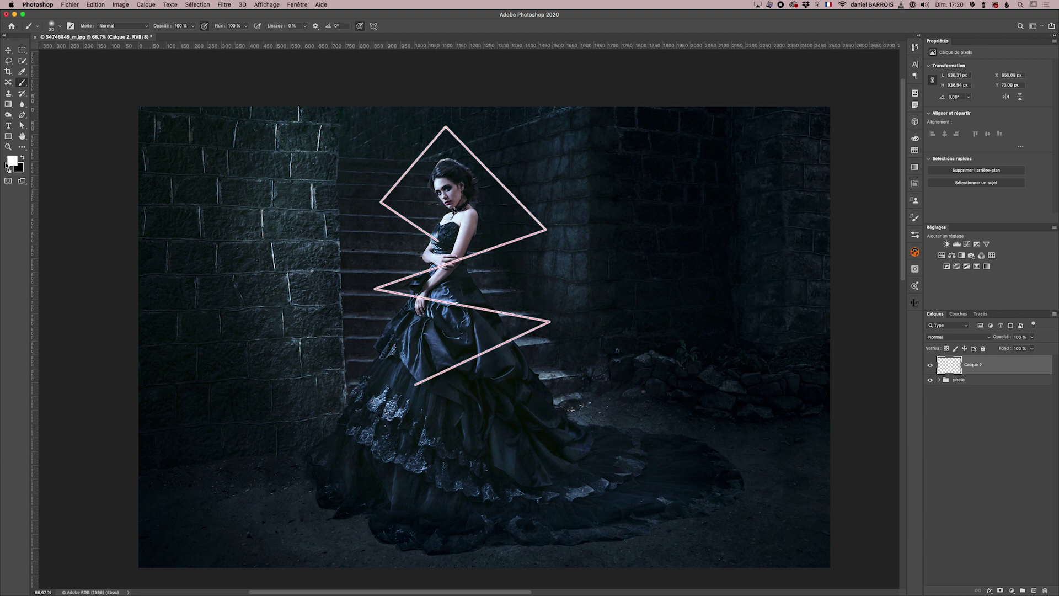
Set the foreground colour to a deep red, #d20216
left_click(11, 161)
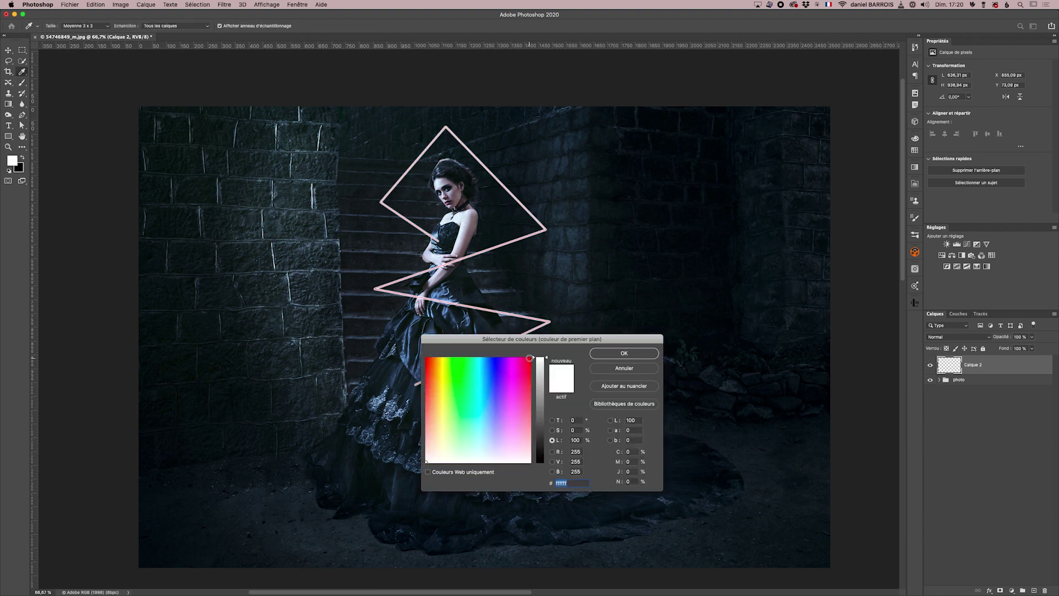
left_click(529, 358)
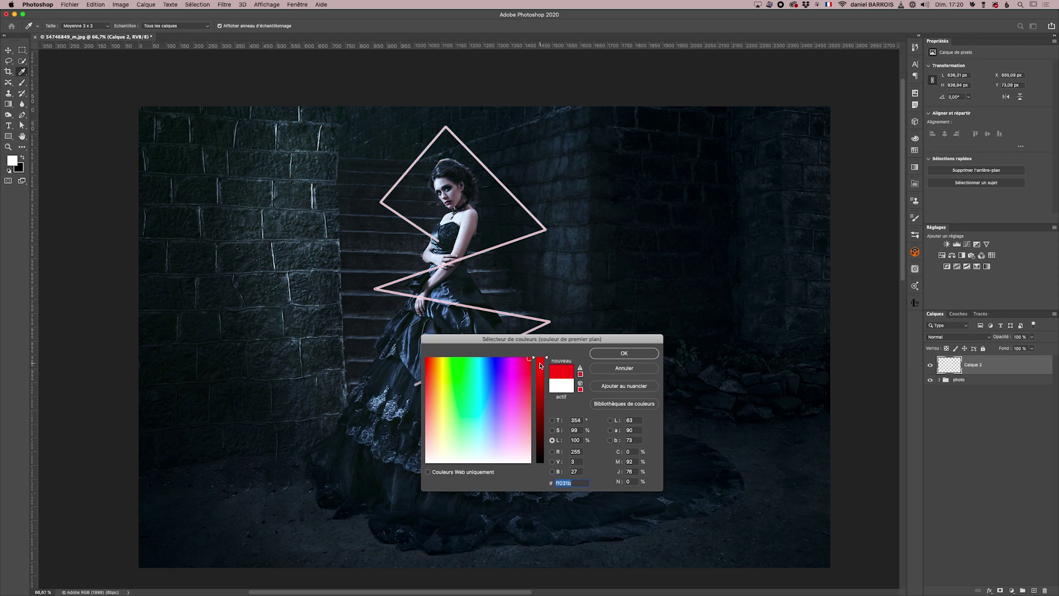
left_click(540, 374)
left_click_drag(540, 374, 540, 376)
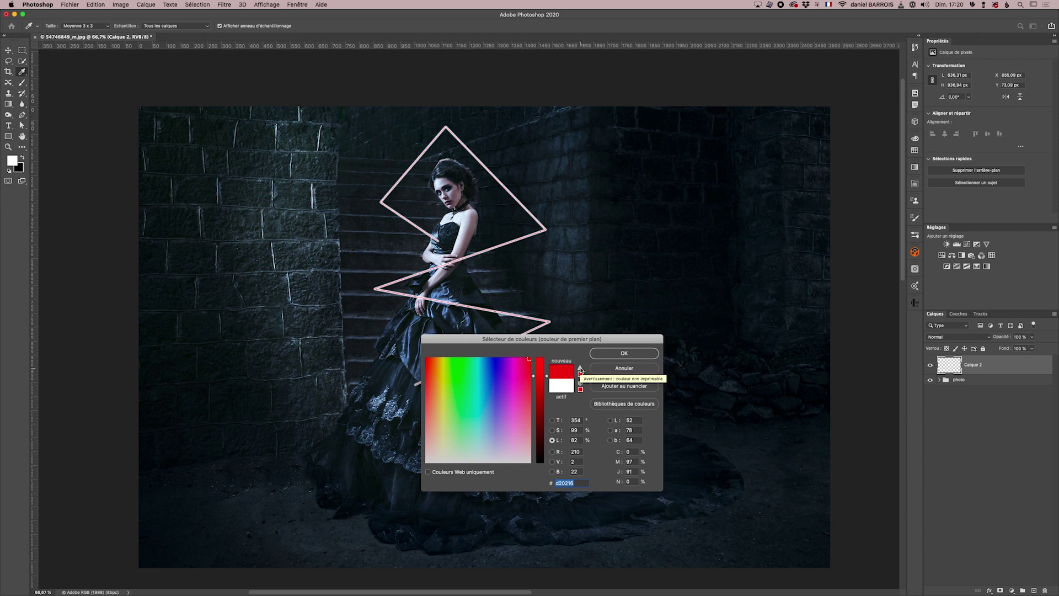
left_click(623, 354)
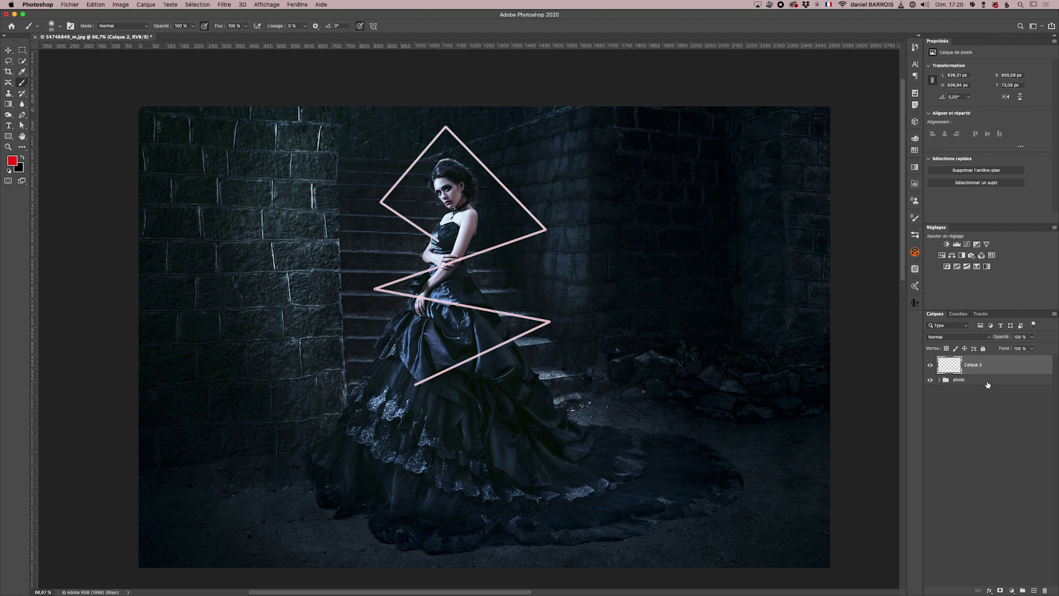
Add a new layer beneath Calque 2 and stroke the Néon path on it with the soft red brush
left_click(1033, 590)
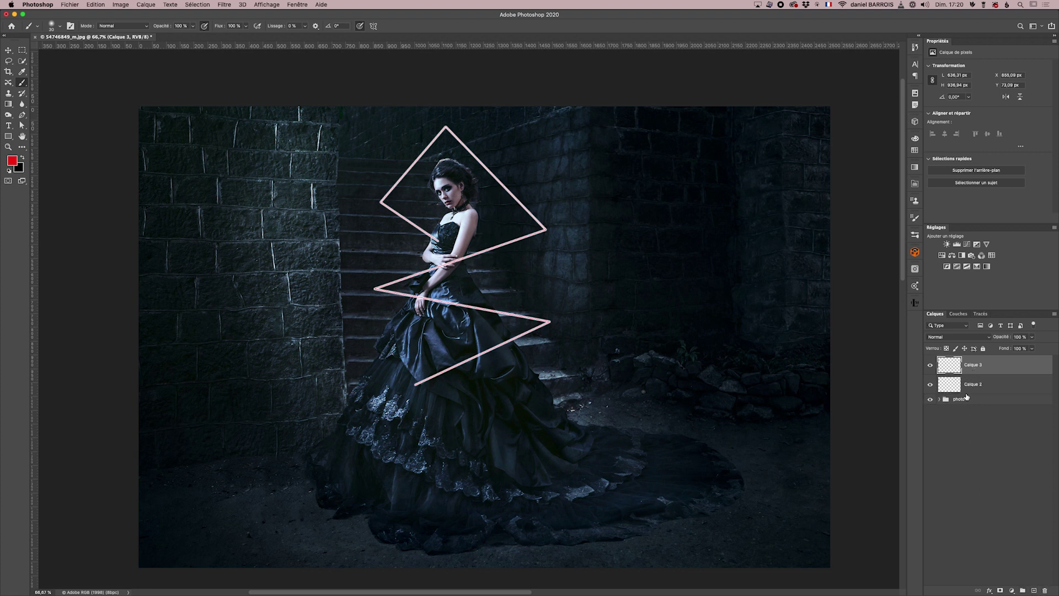
left_click_drag(993, 367, 991, 393)
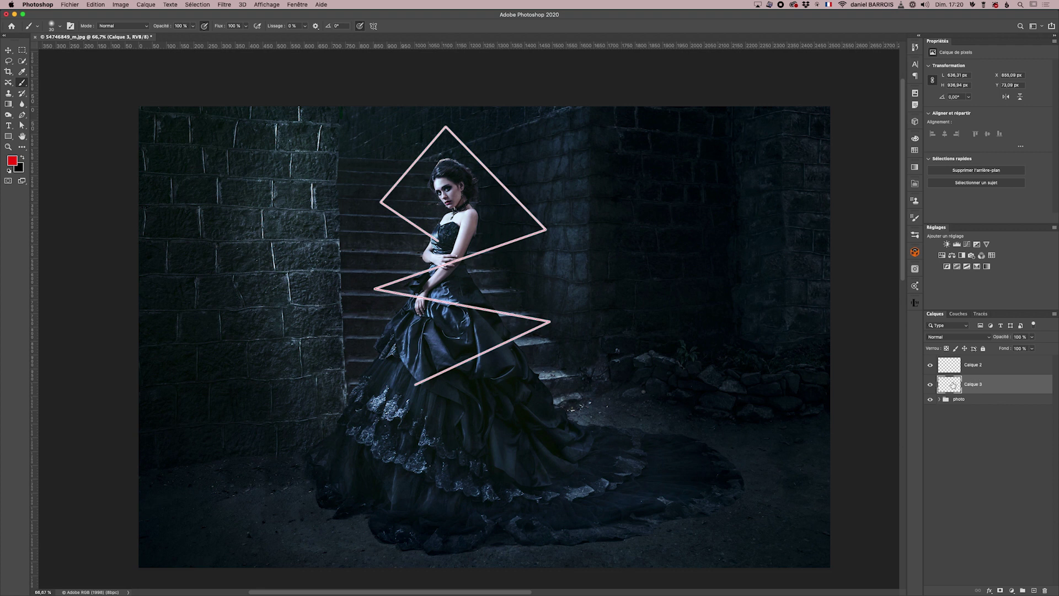
left_click(980, 314)
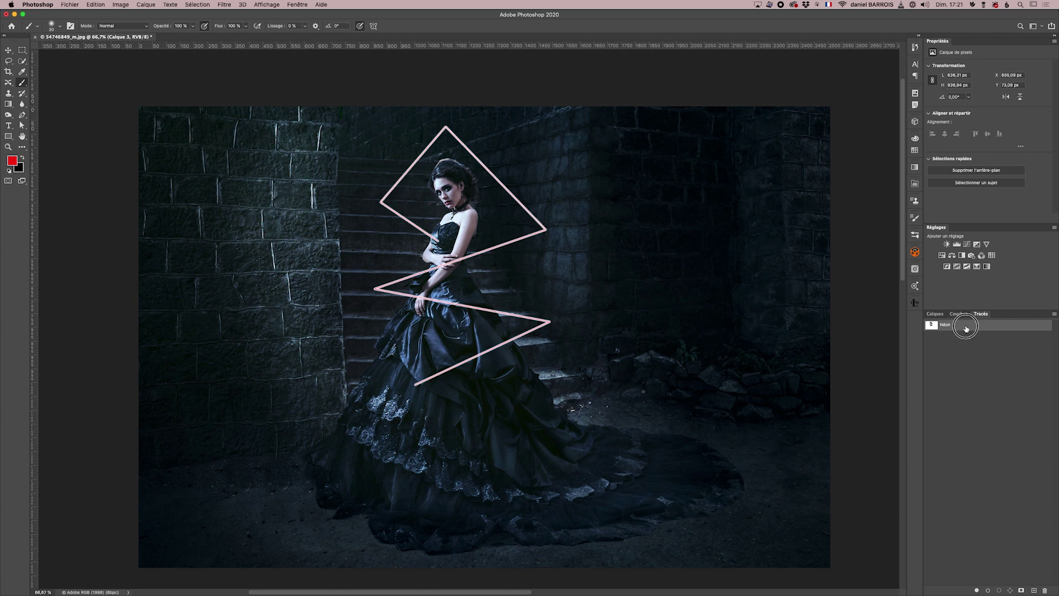
left_click(987, 591)
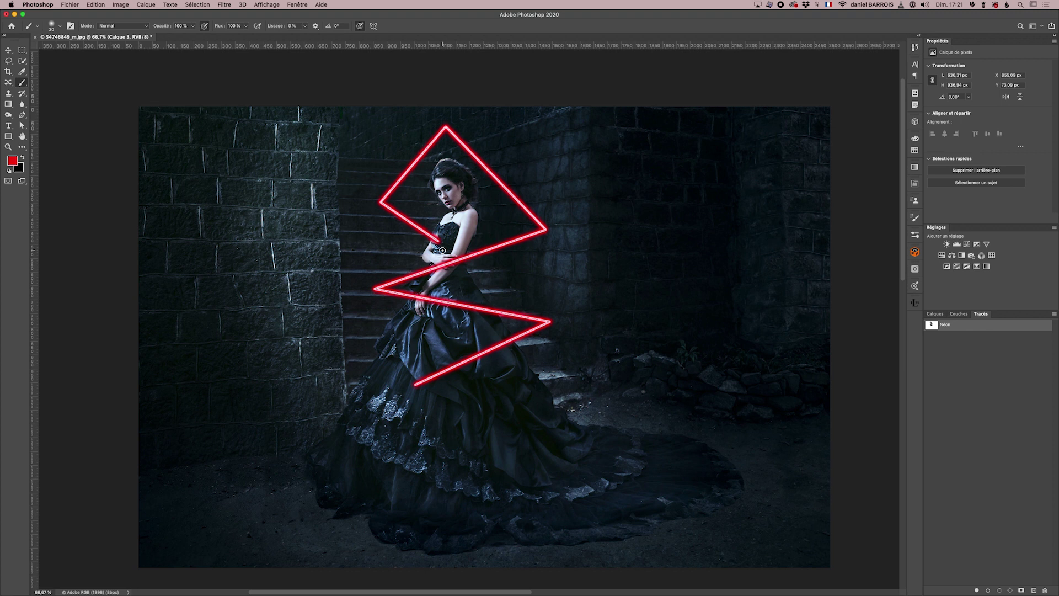
Lower the opacity of the white stroke layer, Calque 2, to 67 %
left_click(940, 317)
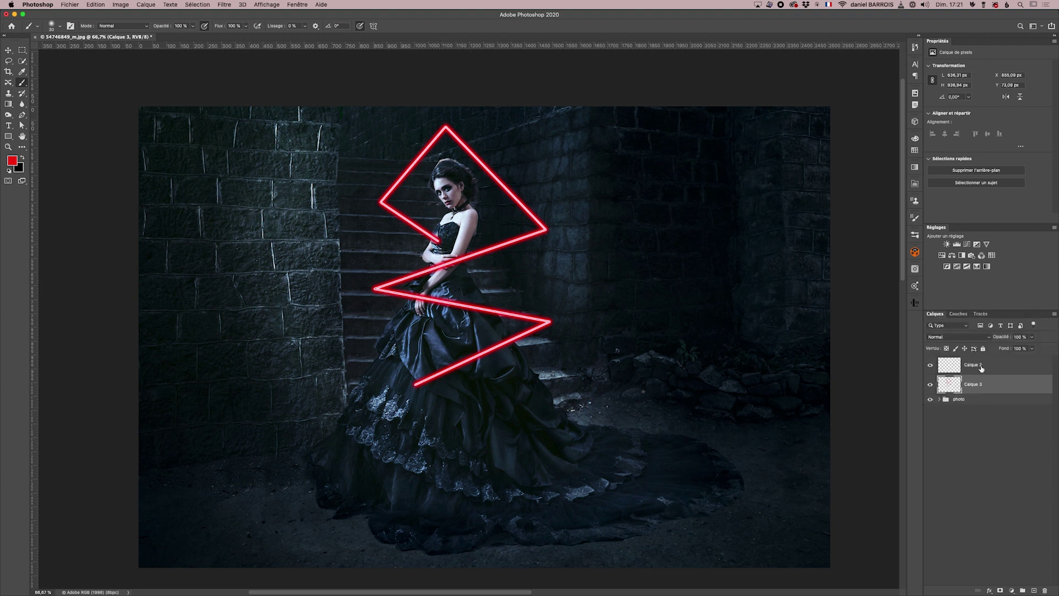
left_click(994, 367)
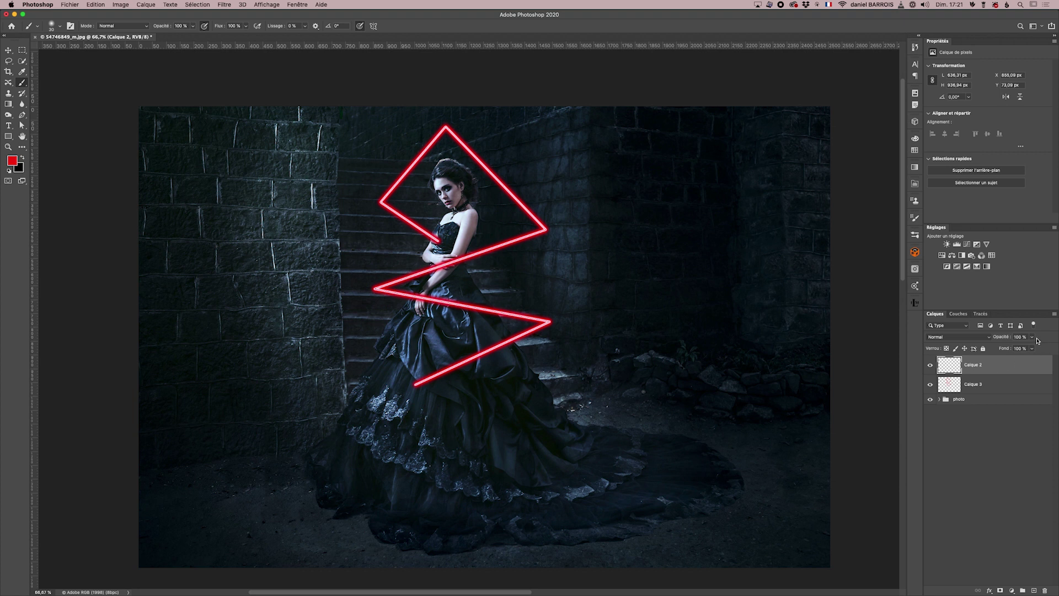
left_click(1034, 339)
left_click_drag(1032, 348, 1020, 350)
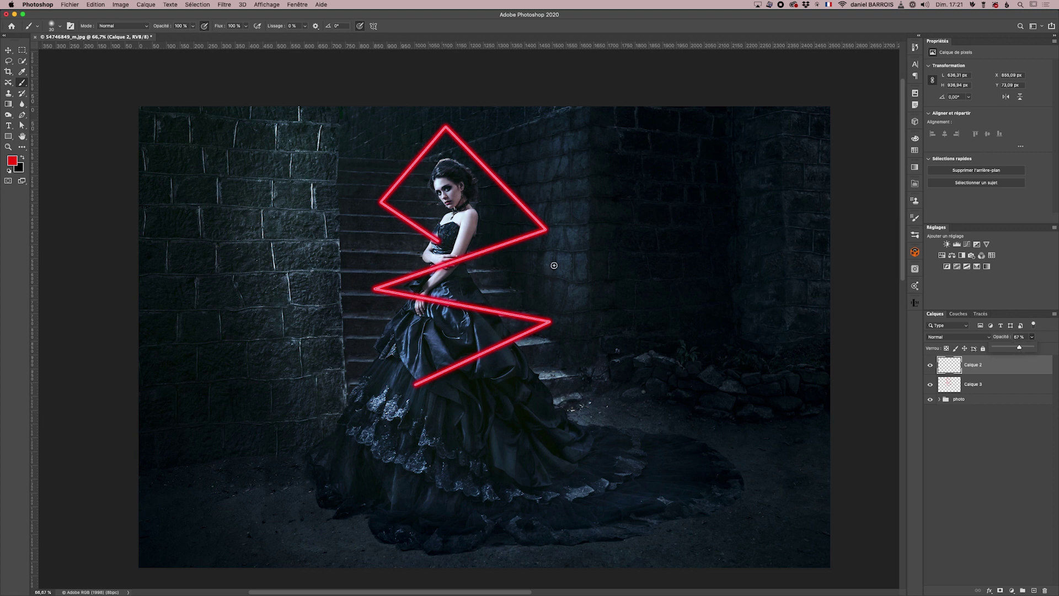
Rename the white stroke layer "blanc" and the red stroke layer "rouge"
double_click(973, 366)
type("blanc")
key("Return")
double_click(973, 384)
type("rouge")
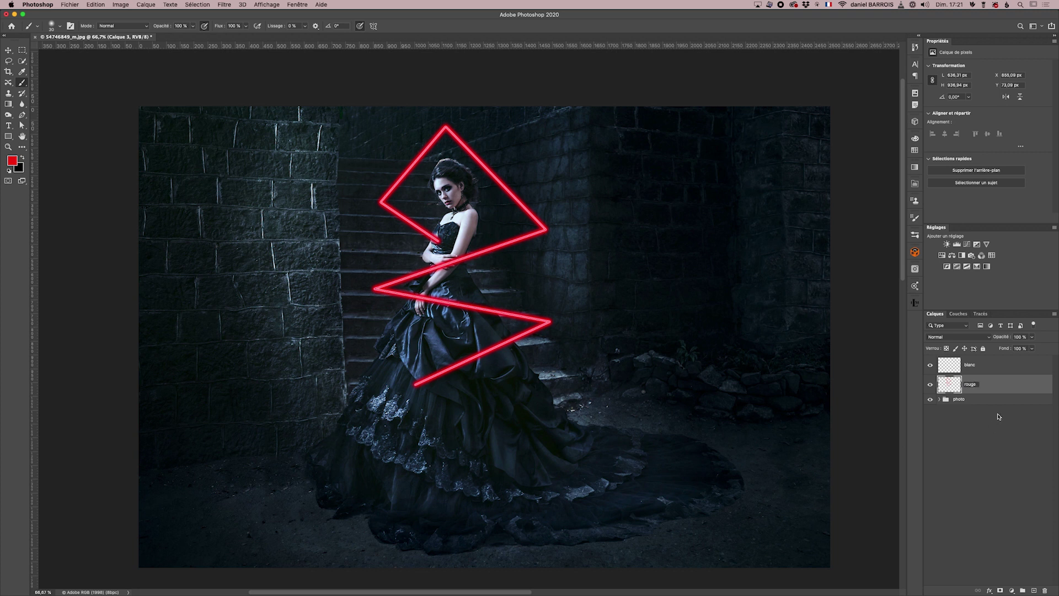
key("Return")
Deselect the Néon path and return to the layer list
left_click(980, 314)
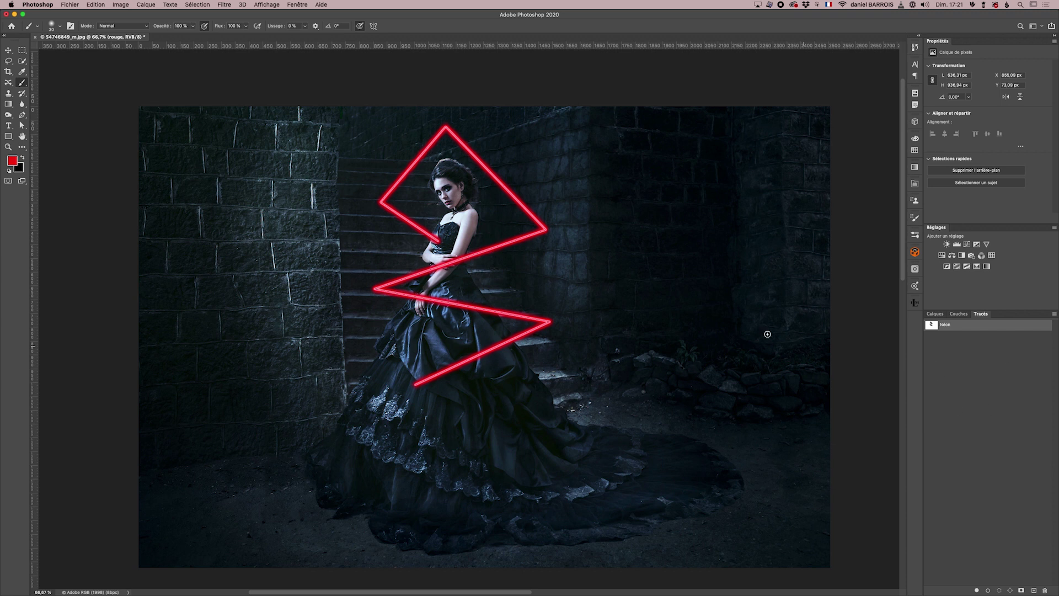
left_click(988, 371)
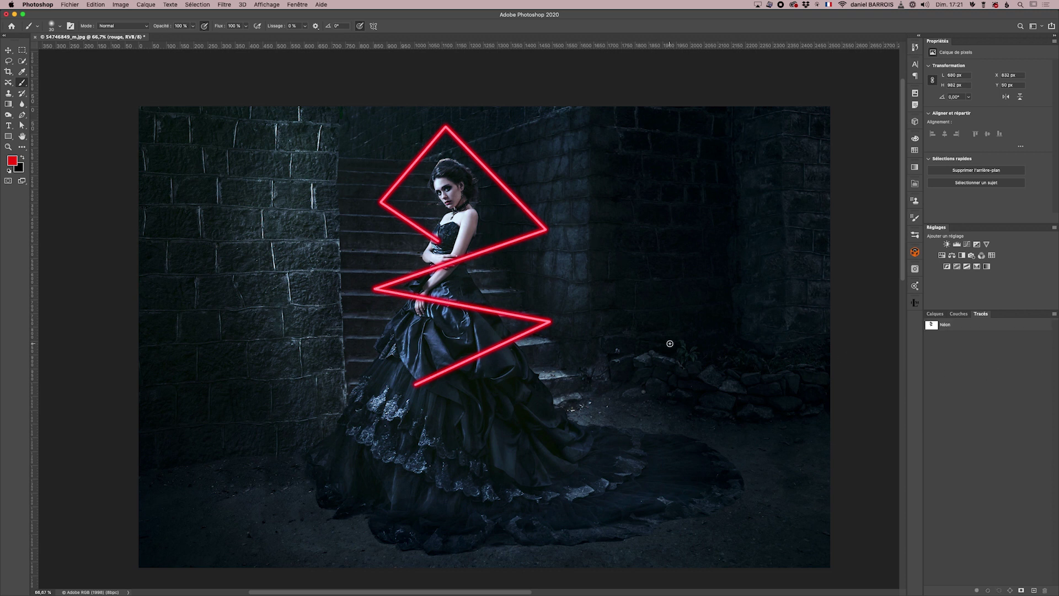
left_click(935, 313)
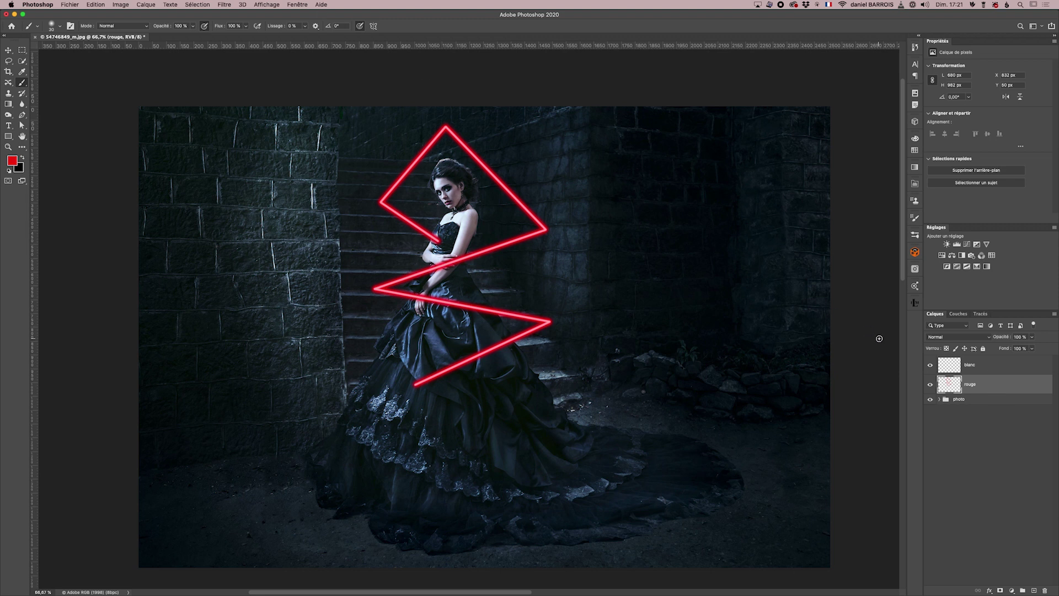
Apply a Gaussian blur with a 9.9 px radius to the rouge layer
left_click(223, 5)
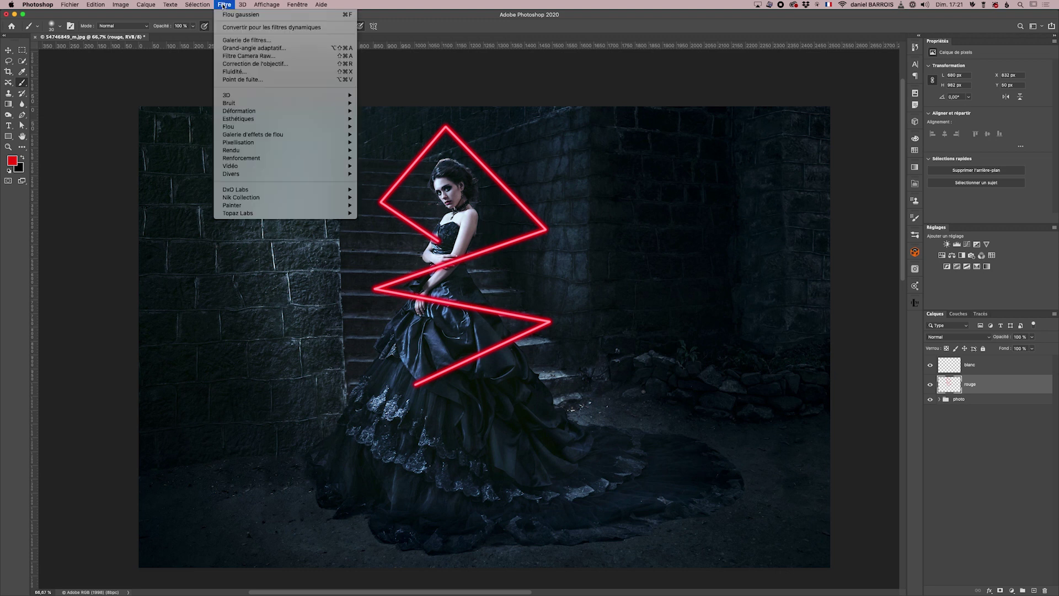
mouse_move(306, 126)
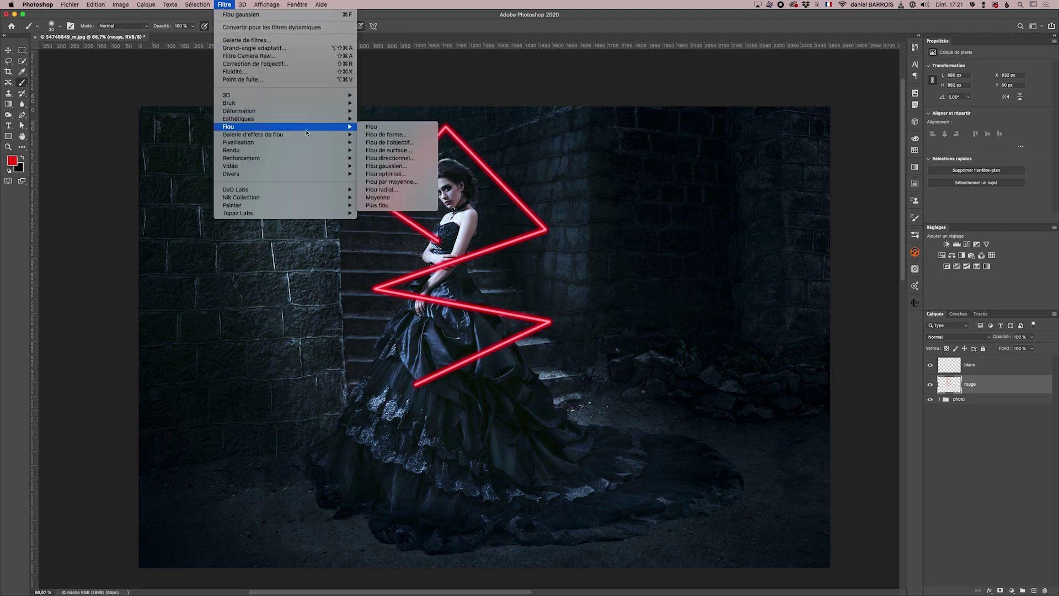
left_click(386, 165)
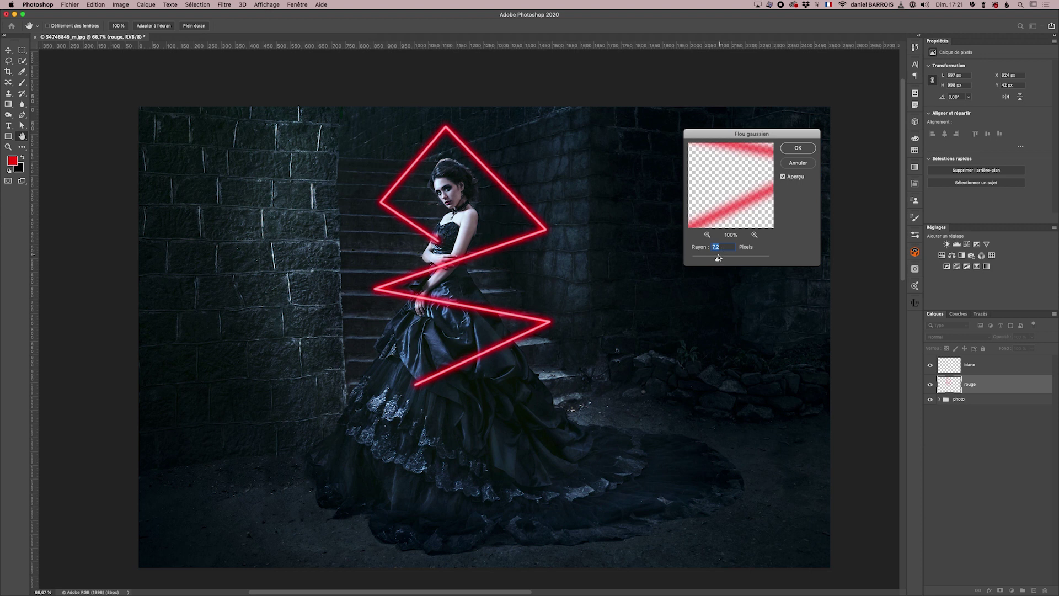
left_click(783, 177)
left_click_drag(717, 260, 723, 262)
left_click(723, 260)
left_click(723, 261)
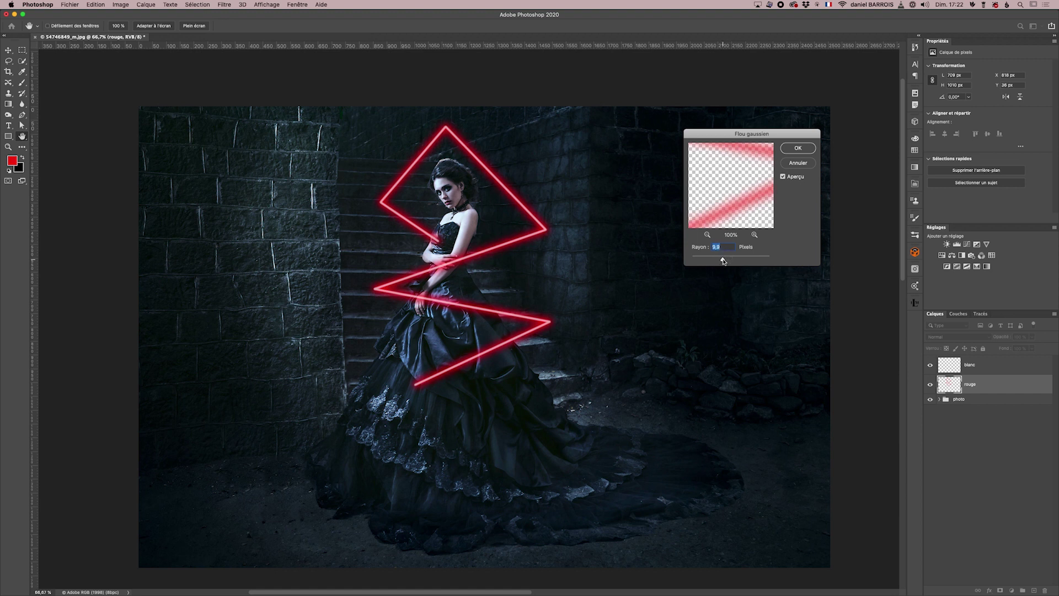
left_click(792, 148)
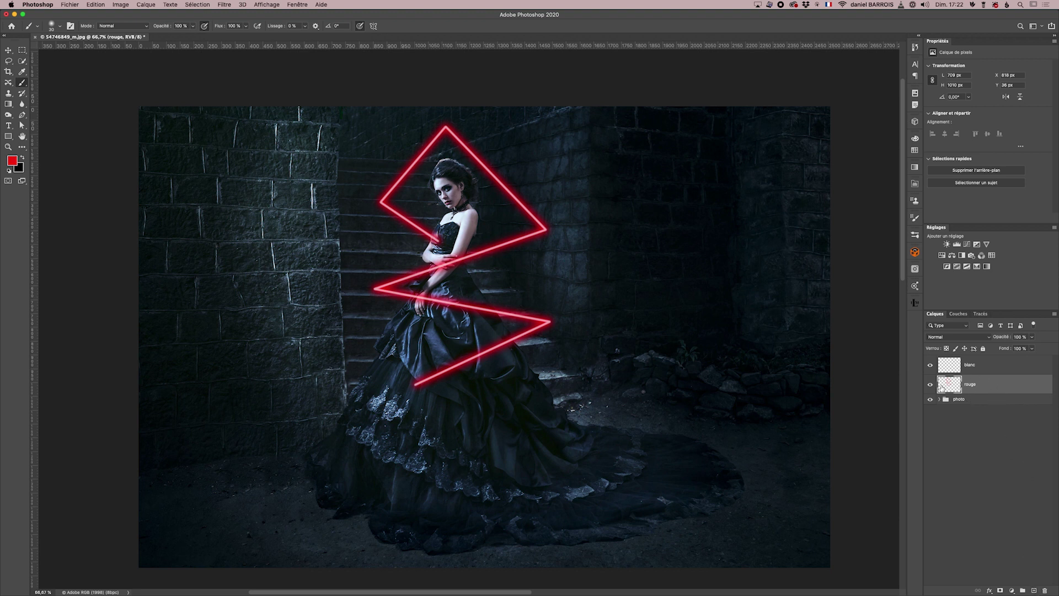
Duplicate the rouge layer and place the copy beneath it, above the photo group
left_click_drag(949, 390, 1020, 552)
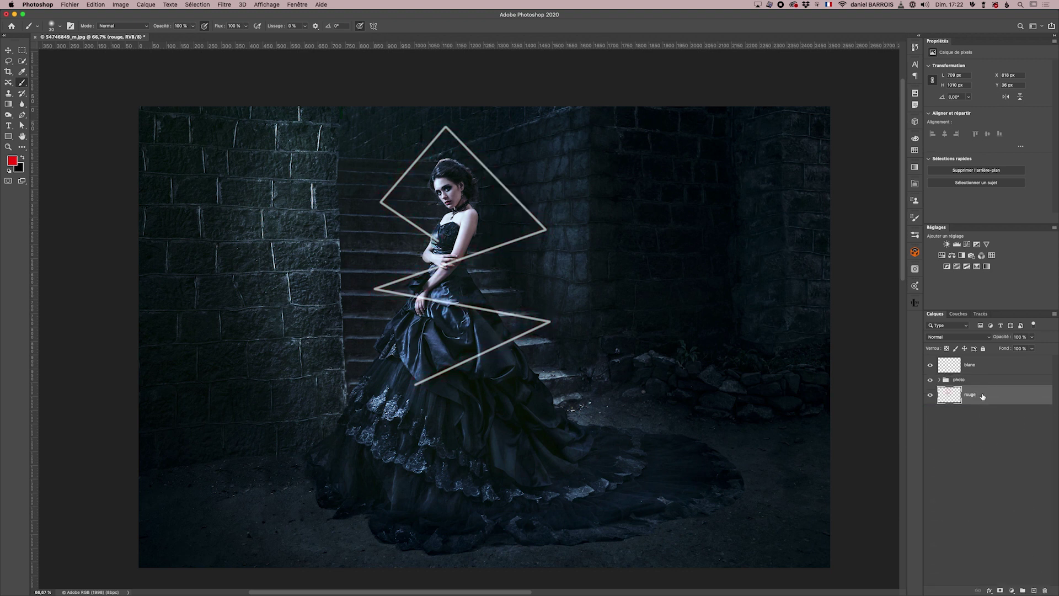
key("super+z")
left_click_drag(1011, 384, 1034, 584)
left_click_drag(1003, 377, 997, 405)
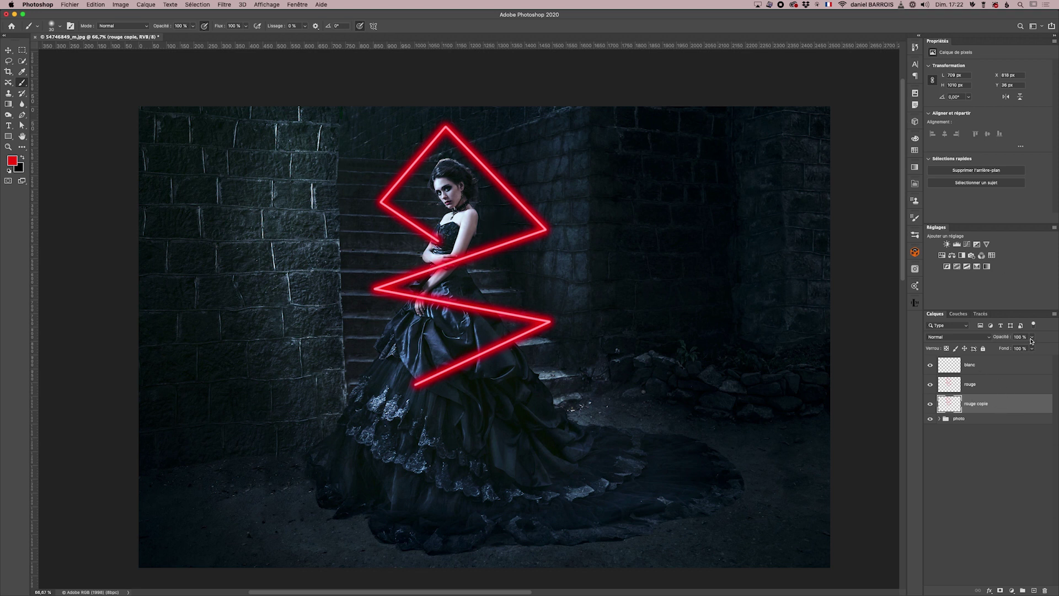
Lower the opacity of the original rouge layer
left_click(995, 384)
left_click(1032, 337)
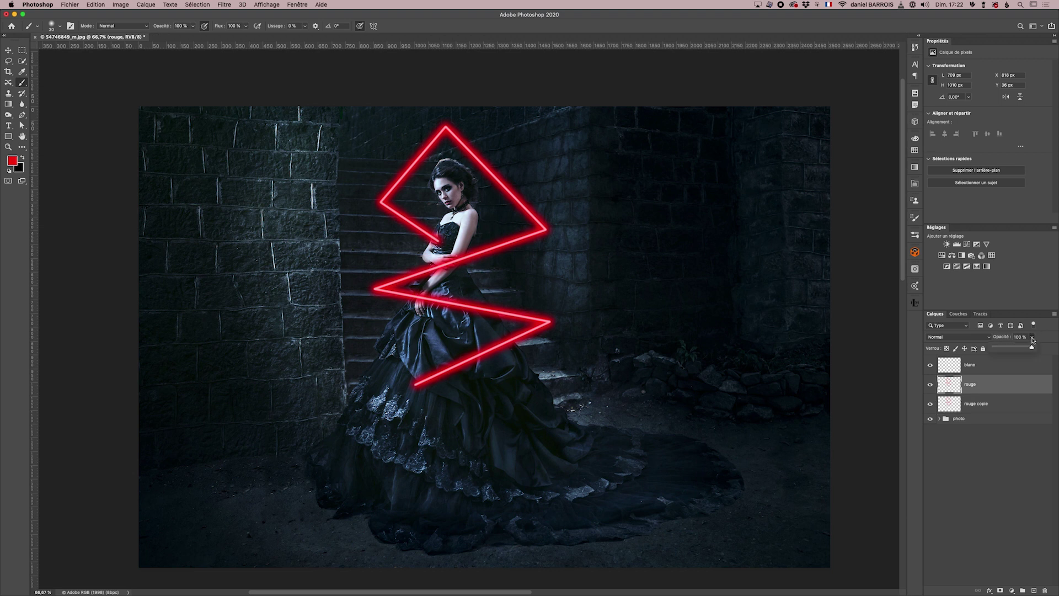
left_click_drag(1031, 347, 1011, 349)
Apply a Gaussian blur with a radius of about 50 px to the rouge copie layer to form a wide glow
left_click(1005, 405)
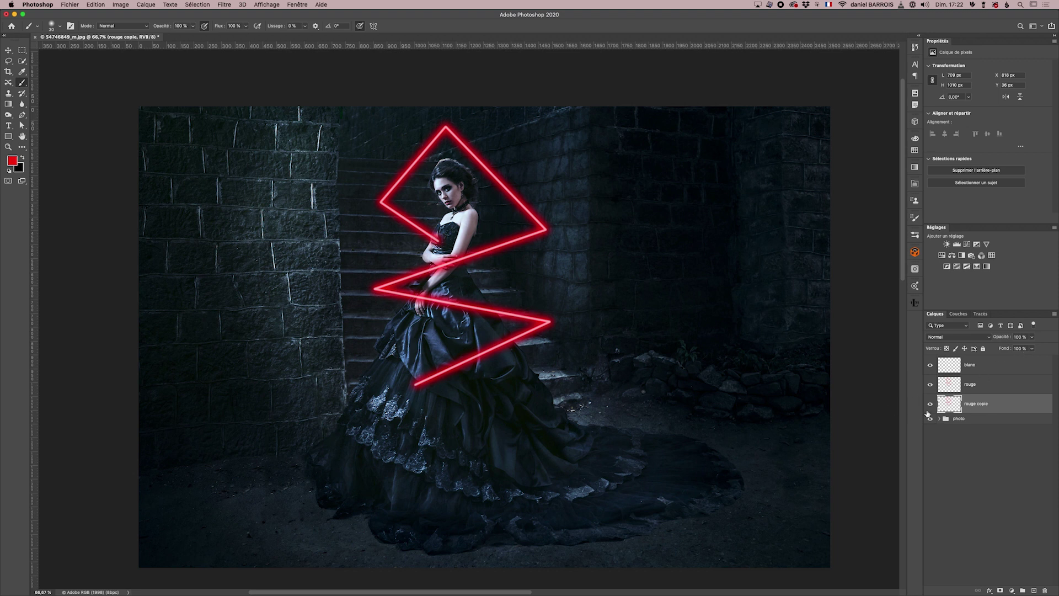
left_click(930, 404)
left_click(930, 405)
left_click(223, 5)
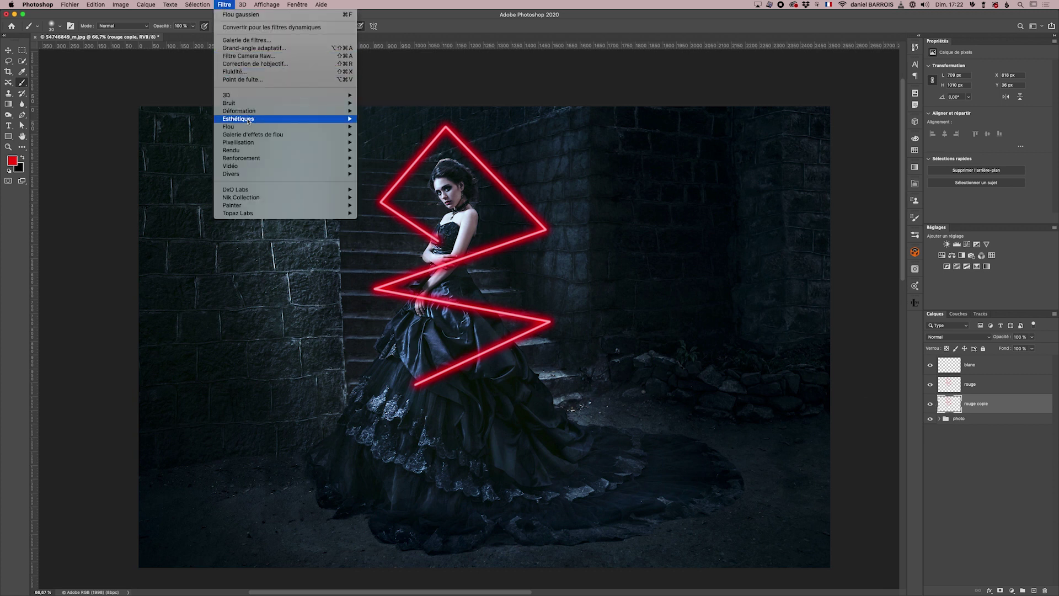
mouse_move(247, 130)
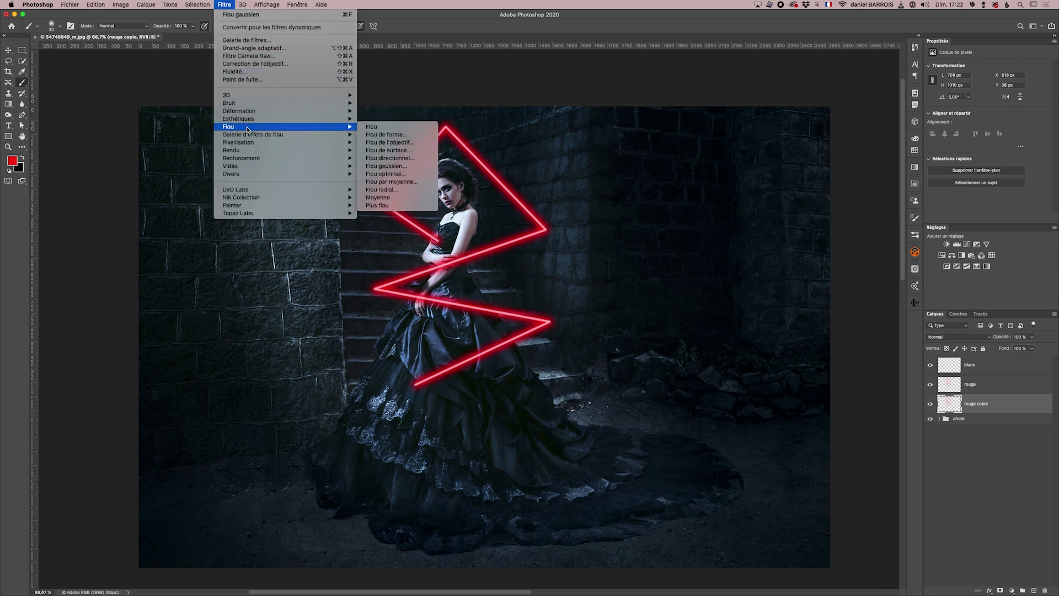
left_click(393, 166)
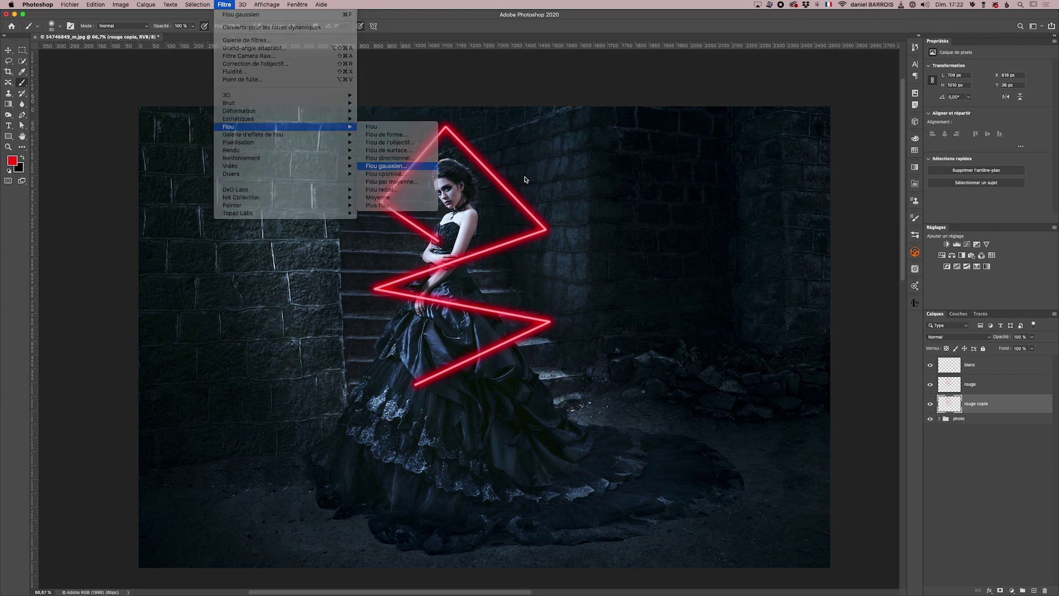
left_click_drag(723, 261, 733, 259)
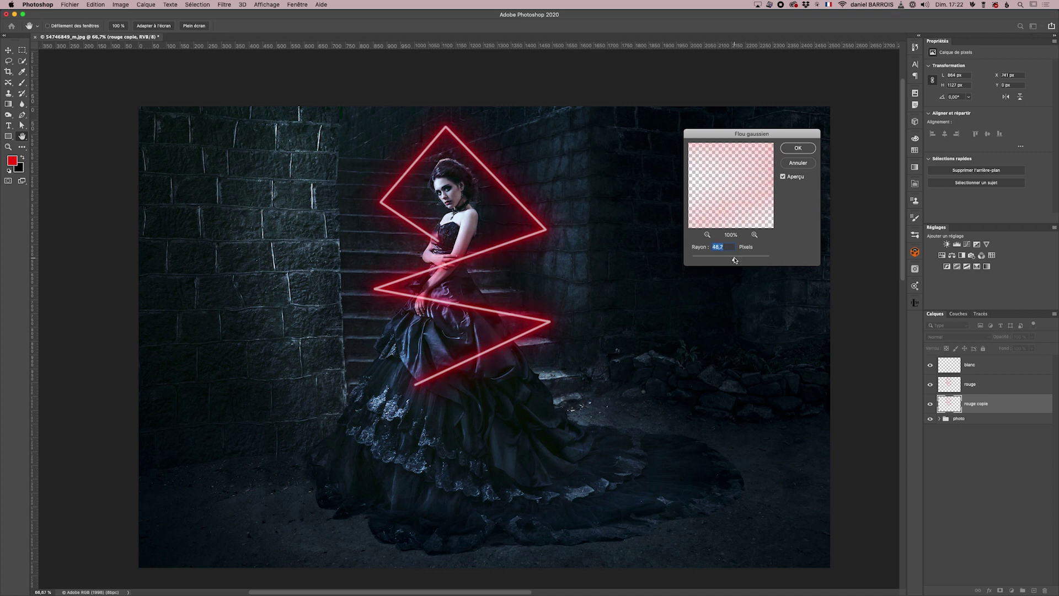
left_click(796, 151)
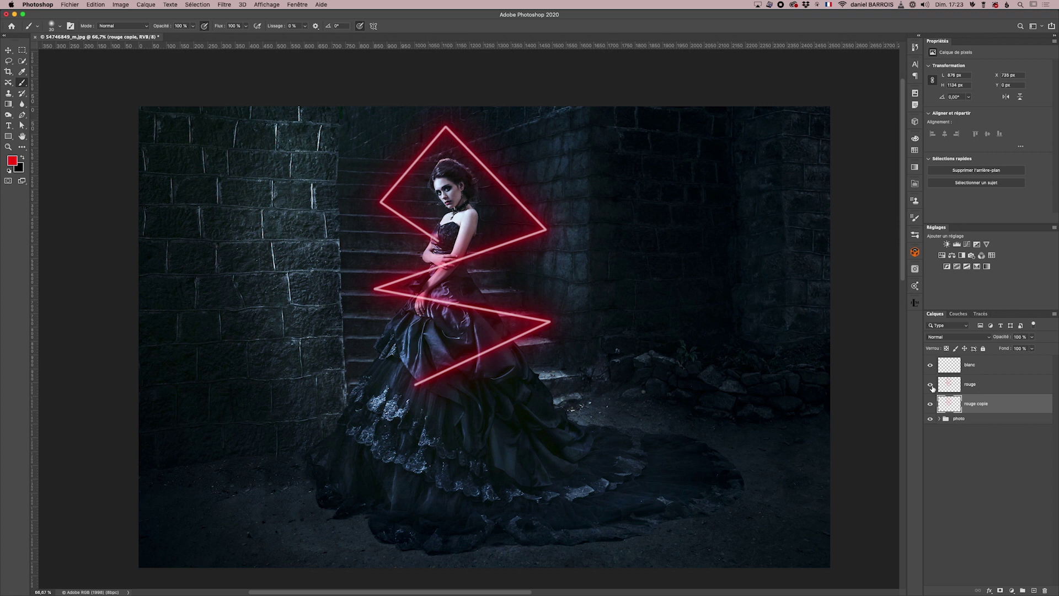
Raise the rouge layer's opacity and duplicate the blurred rouge copie layer to strengthen the glow
left_click(1007, 385)
left_click_drag(1031, 337, 1041, 347)
left_click(983, 404)
left_click_drag(1004, 405, 1034, 589)
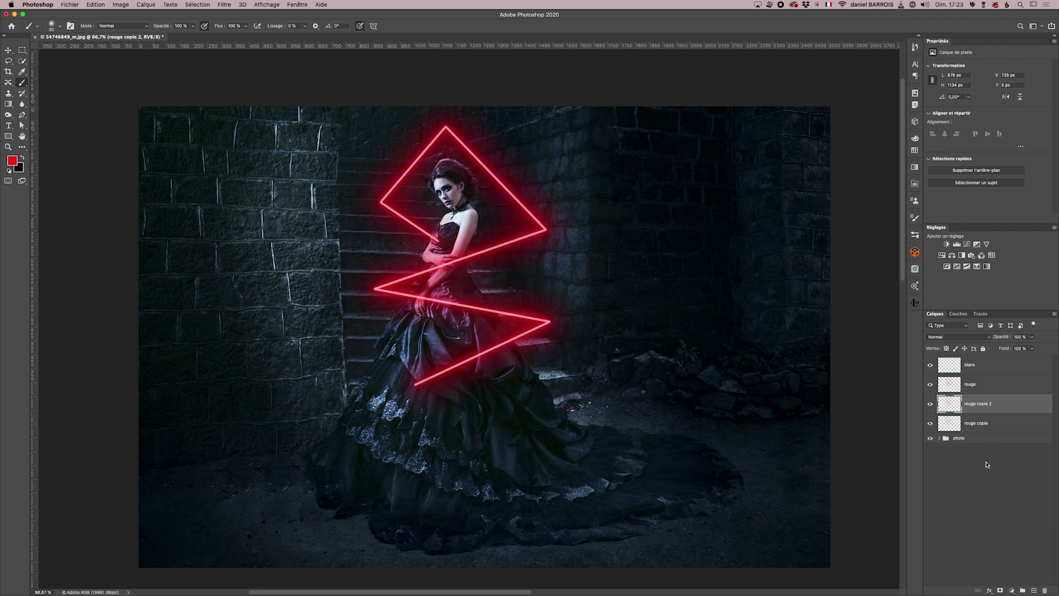
Group the blanc layer and the three red layers as "néon", and add a white layer mask to the group
left_click(993, 423)
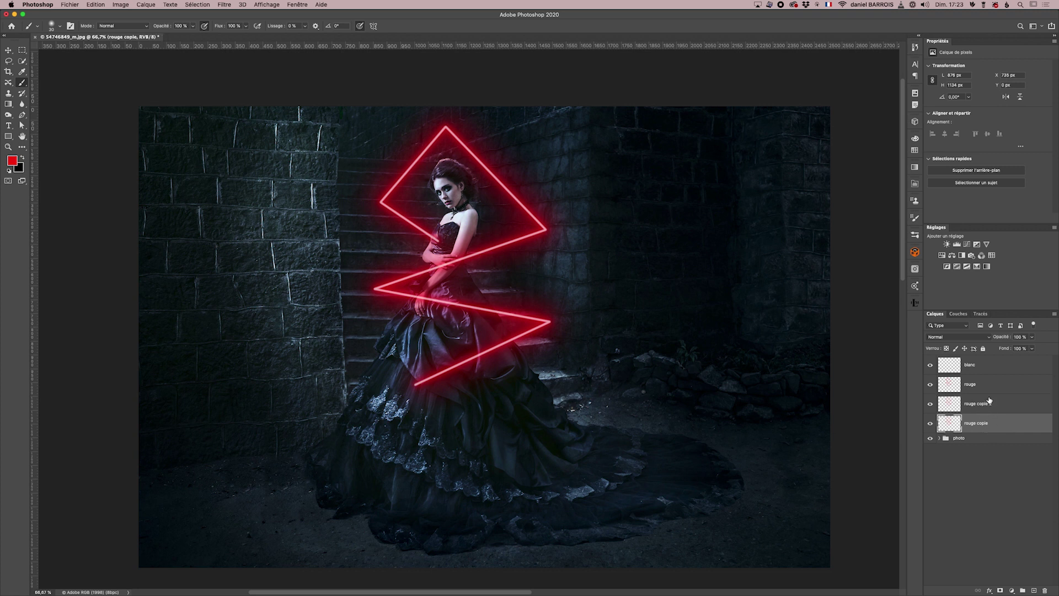
left_click(974, 358, "shift")
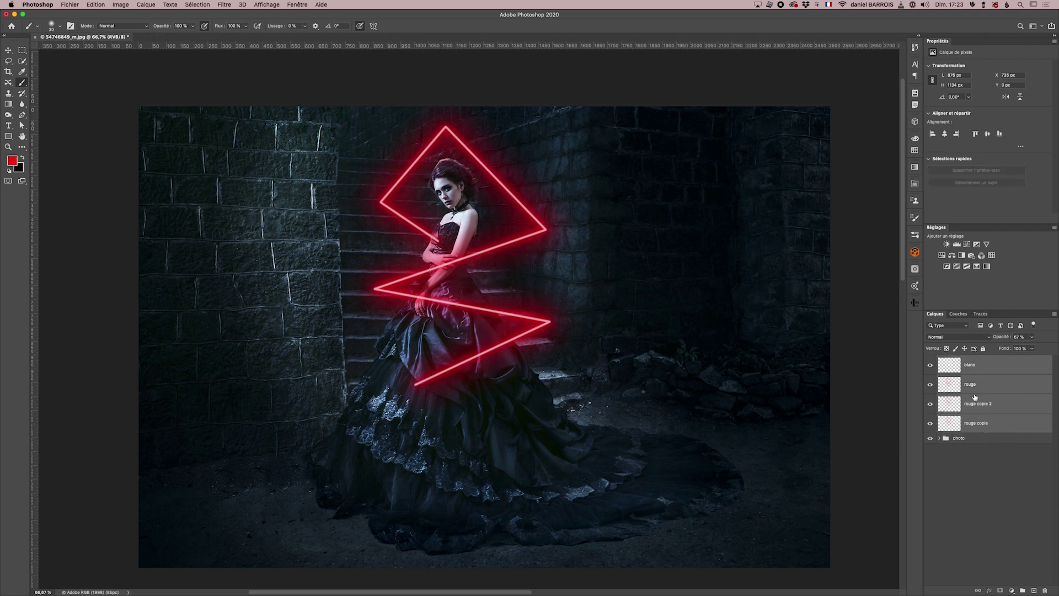
left_click_drag(1016, 425, 1022, 590)
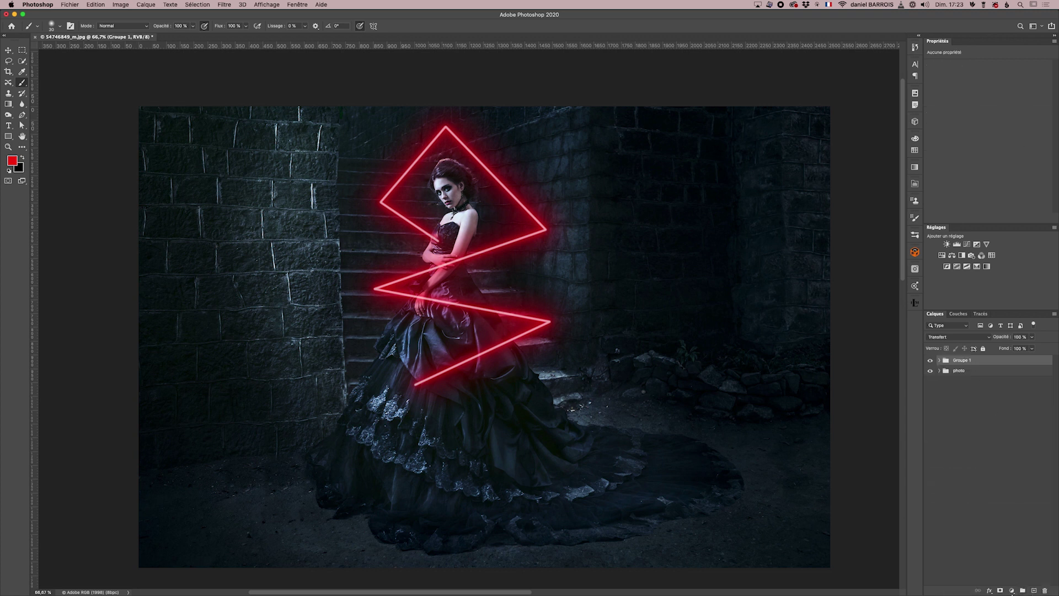
double_click(954, 360)
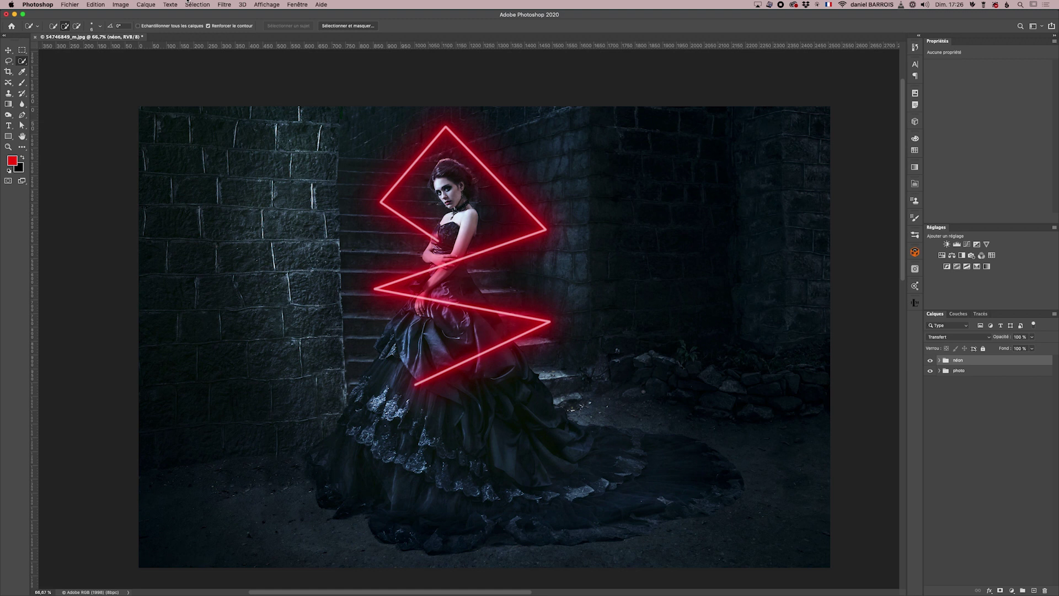
left_click(1000, 590)
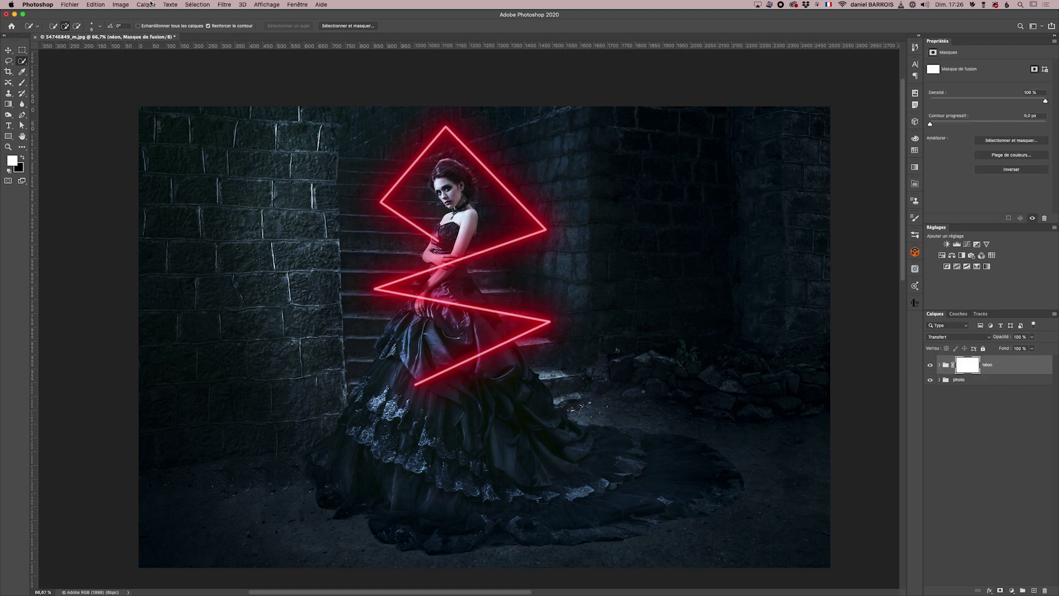
Load the saved selection of the woman and her dress as a new selection
left_click(194, 5)
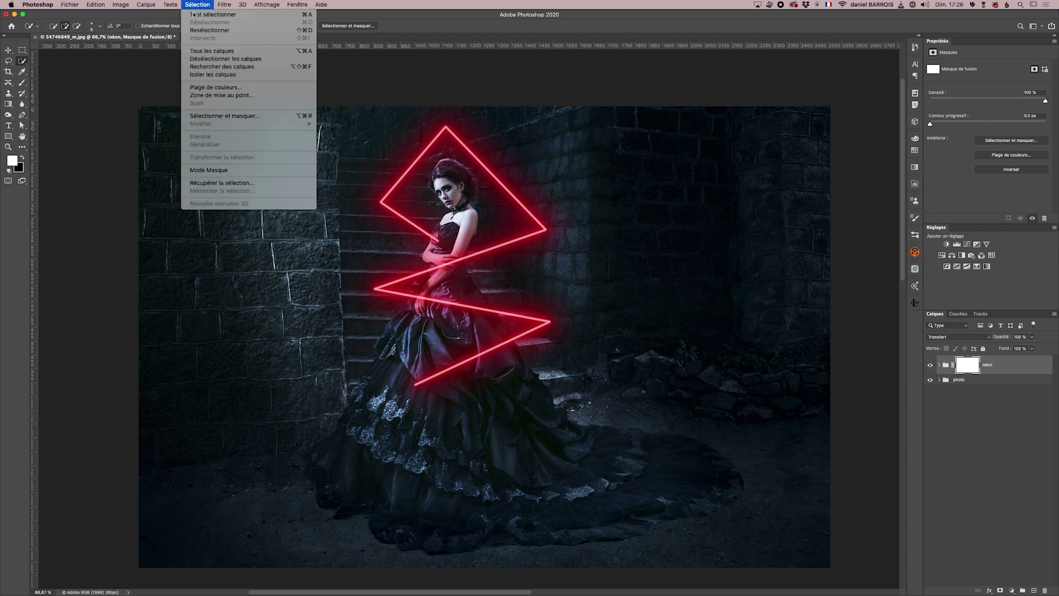
left_click(202, 183)
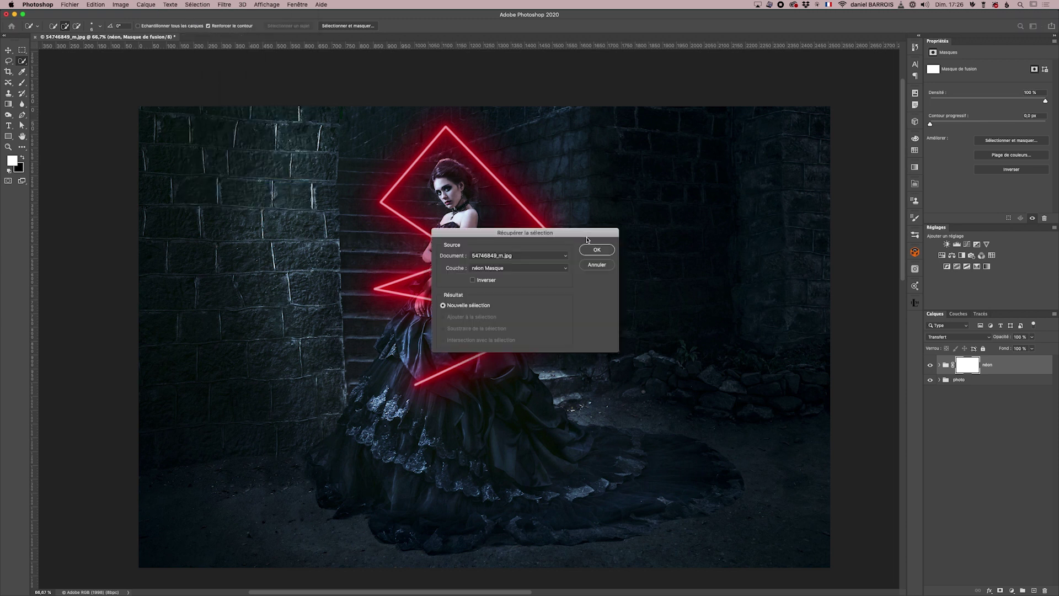
left_click(499, 270)
left_click(502, 279)
left_click(596, 249)
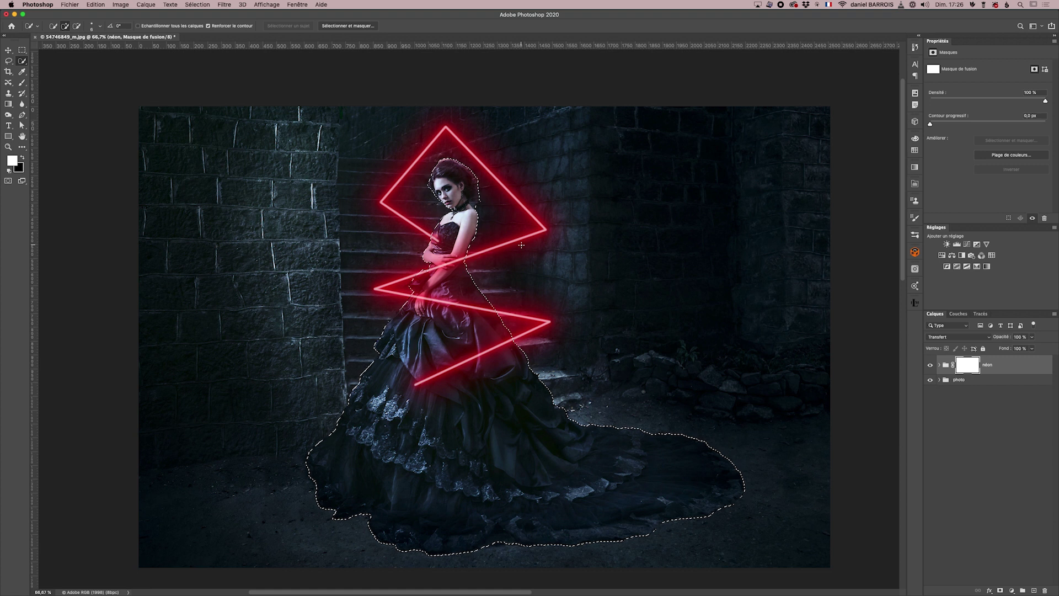
Paint black on the néon group's mask within the selection to hide the neon crossing the upper skirt, and deselect
left_click(22, 83)
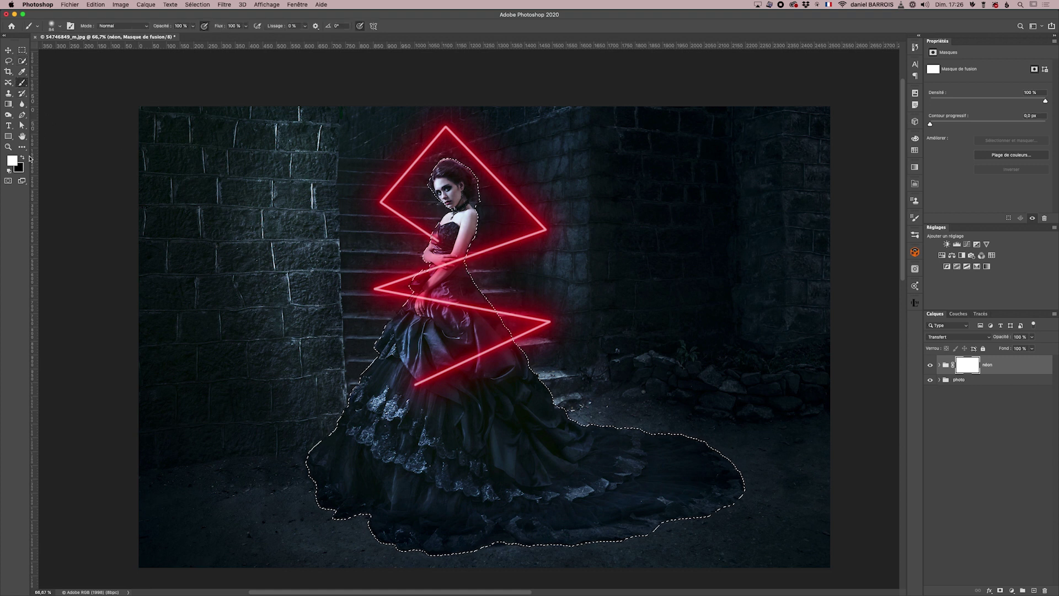
left_click(23, 157)
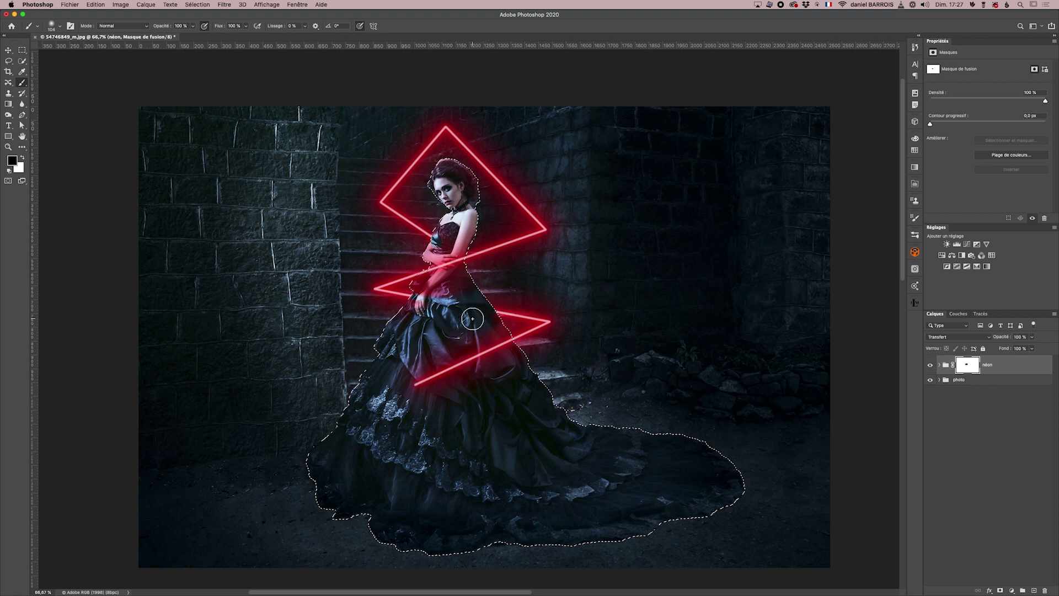
mouse_move(483, 317)
left_mouse_down()
mouse_move(435, 316)
mouse_move(460, 304)
mouse_move(419, 320)
mouse_move(449, 300)
mouse_move(421, 313)
left_mouse_up()
key("super+d")
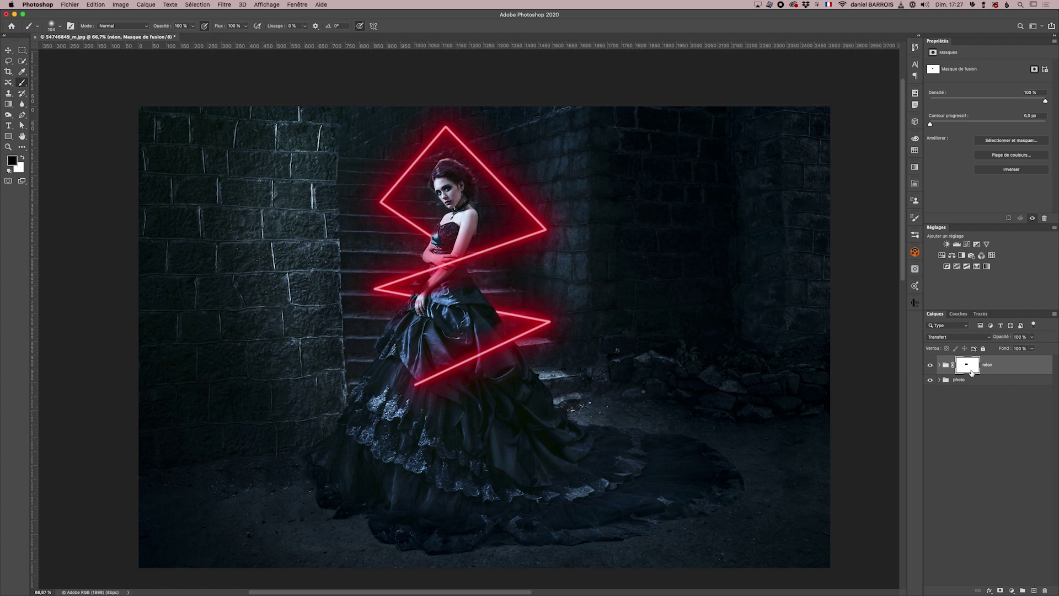
Create a layer named "rouge ambiant" above the néon group and enlarge the brush for painting the ambient light
left_click(1017, 366)
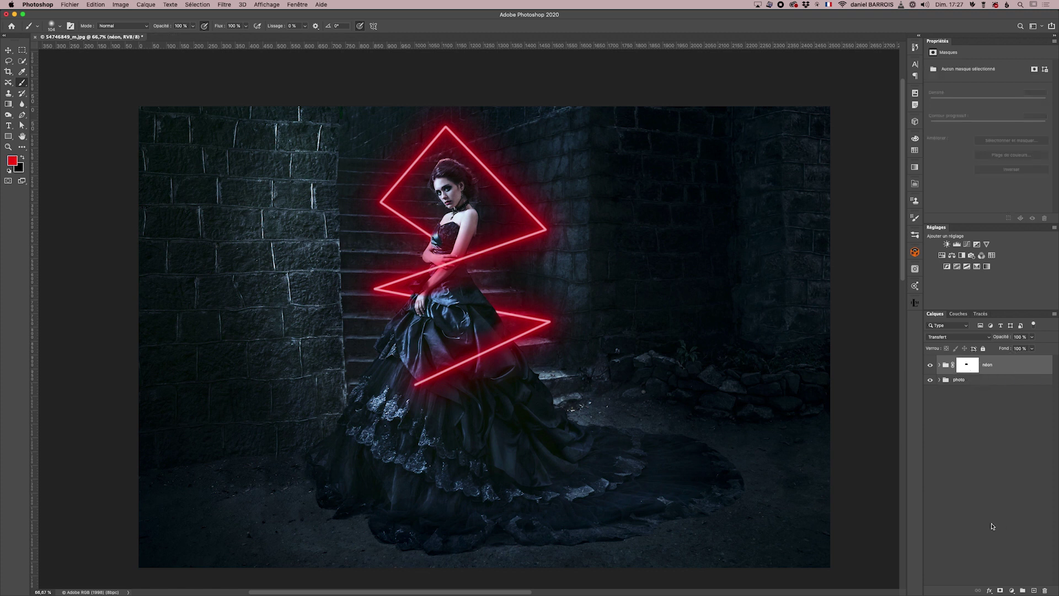
left_click(1033, 590)
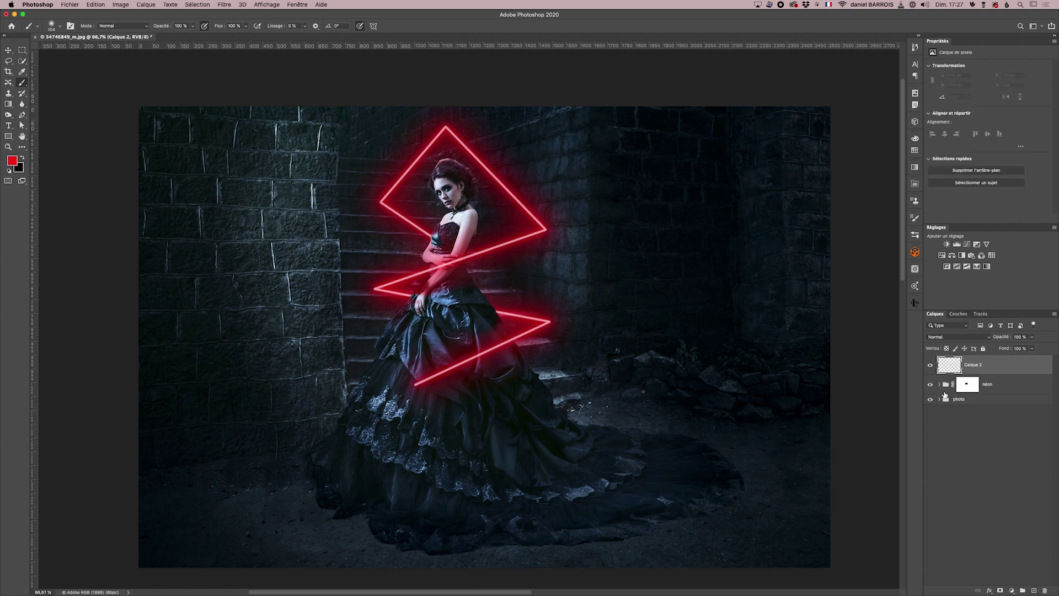
double_click(973, 365)
type("rouge e")
type("mbiant")
left_click(949, 366)
left_click_drag(281, 315, 305, 305)
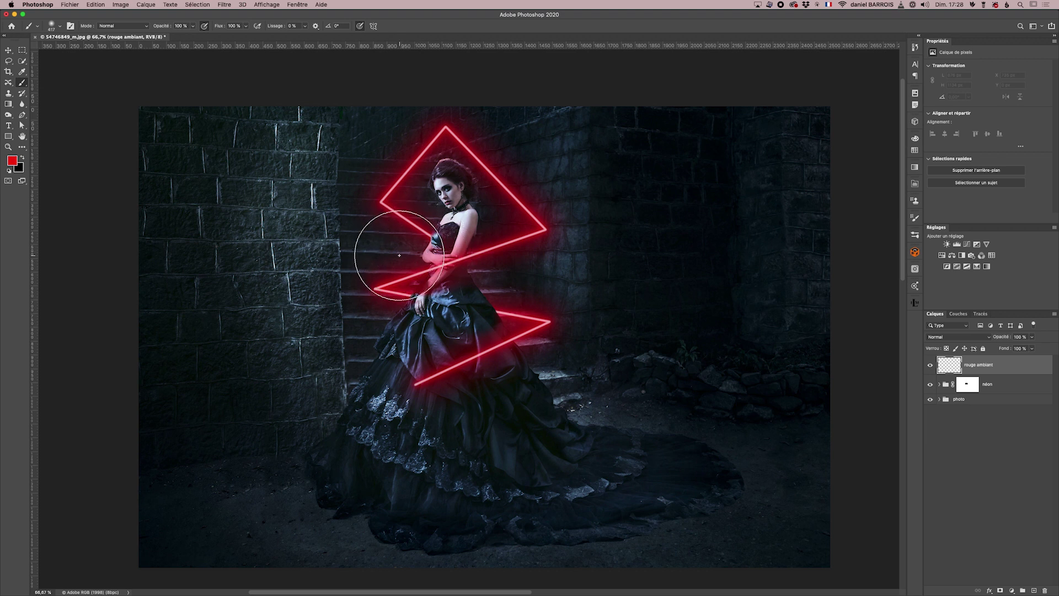
Outline the stone wall beside the stairs with a polygonal lasso selection following the wall's edge
left_click(9, 62)
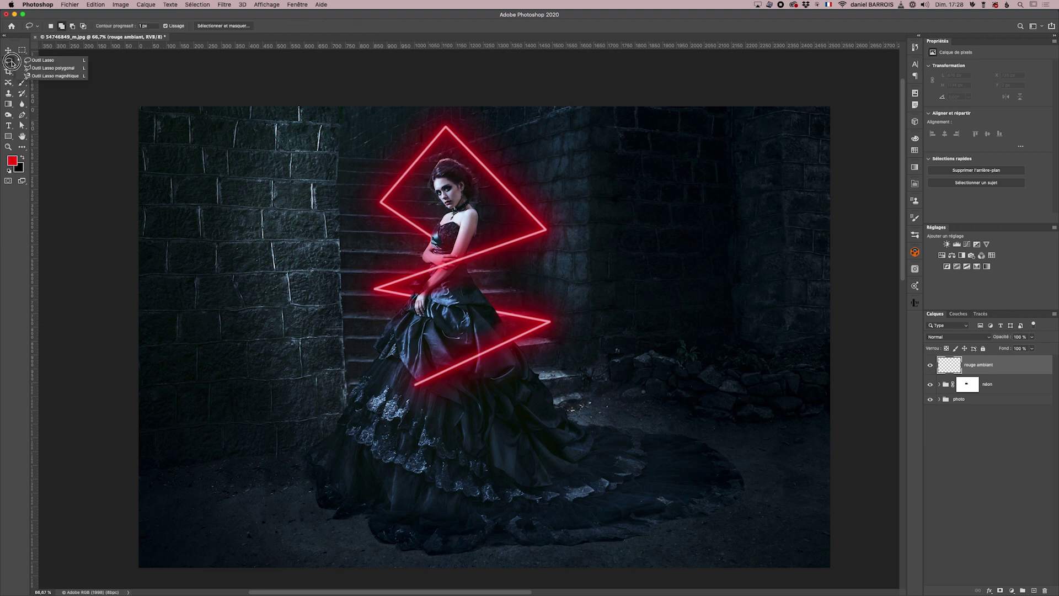
left_click(33, 67)
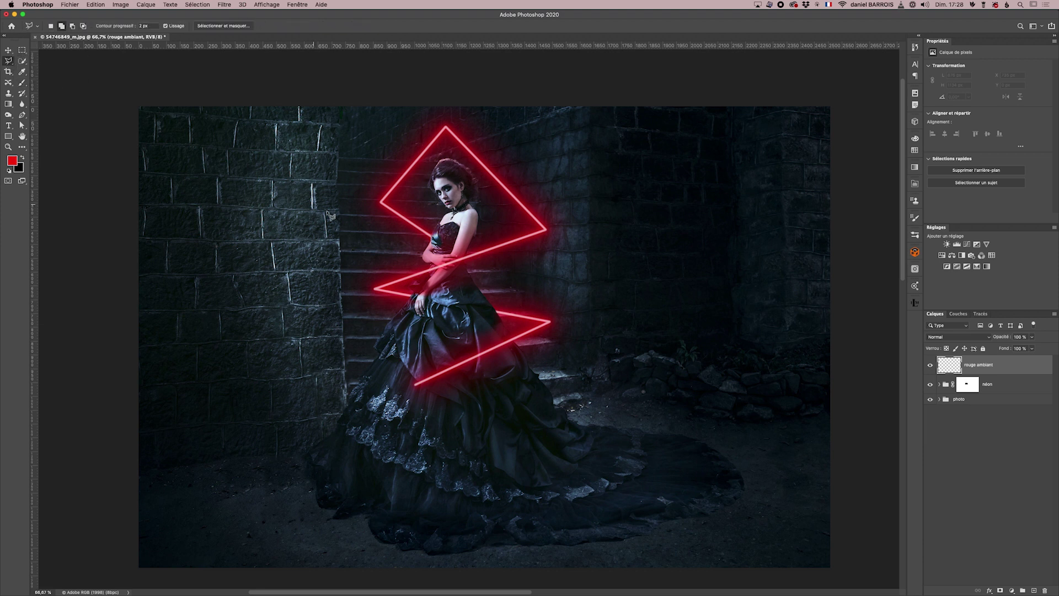
left_click(338, 153)
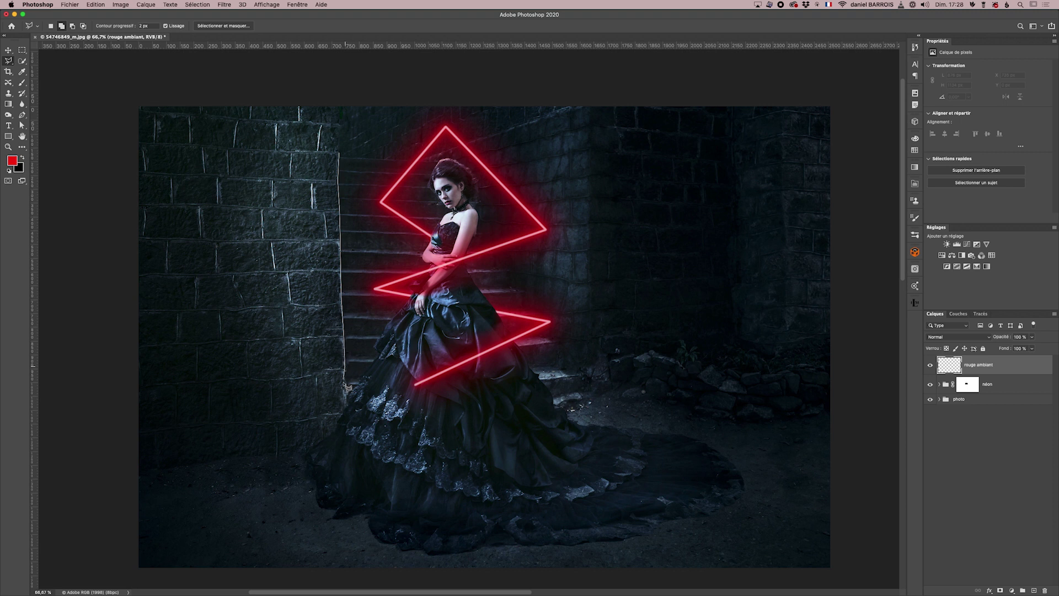
left_click(190, 445)
left_click(147, 311)
left_click(188, 162)
left_click(278, 112)
left_click(329, 101)
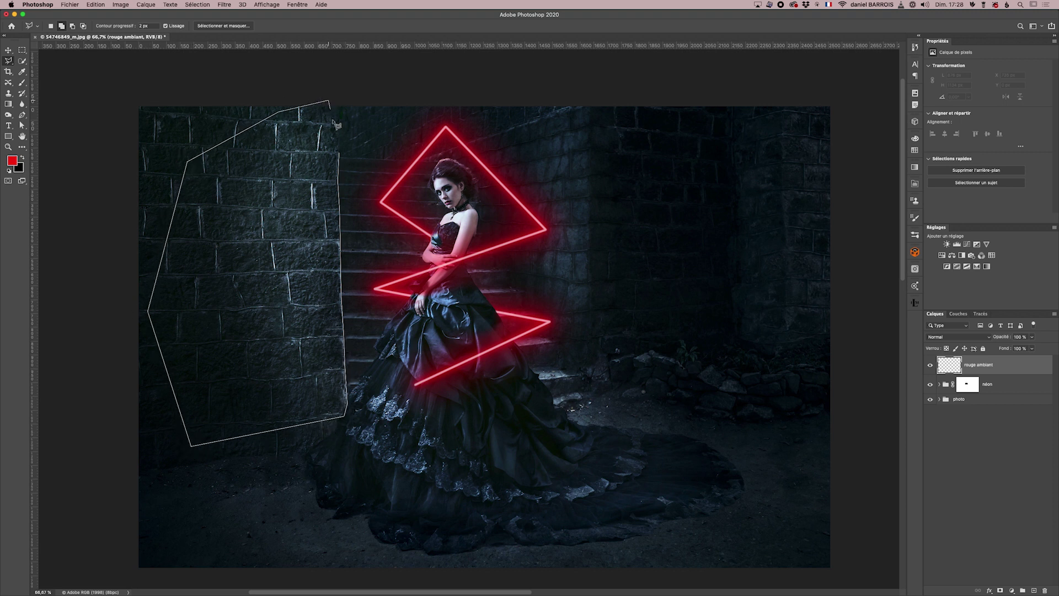
left_click(338, 151)
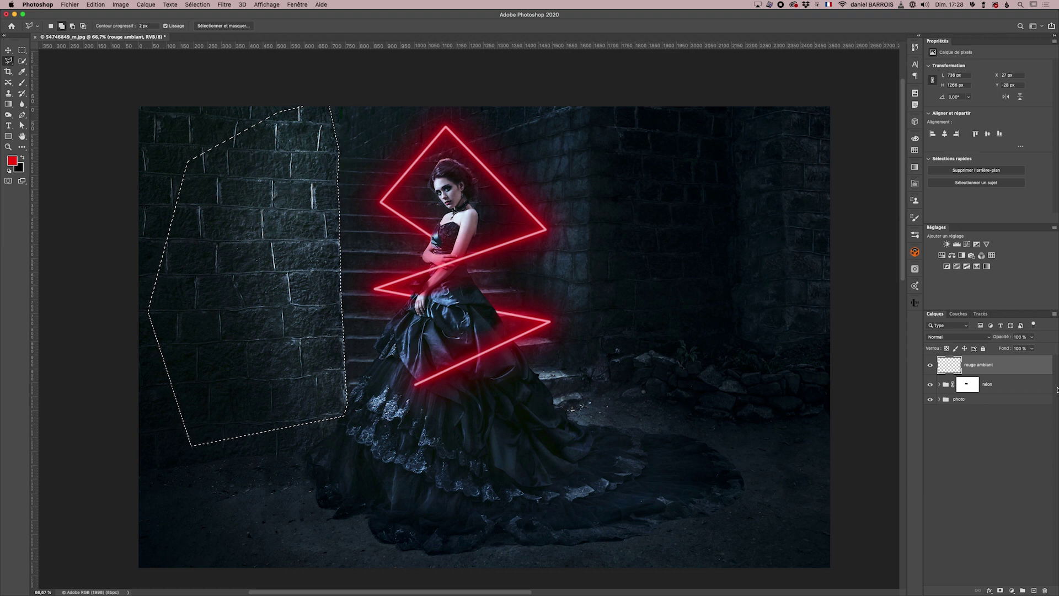
Try painting the selected wall red at 100% brush opacity with the layer in Lumière vive mode, and undo both changes
key("b")
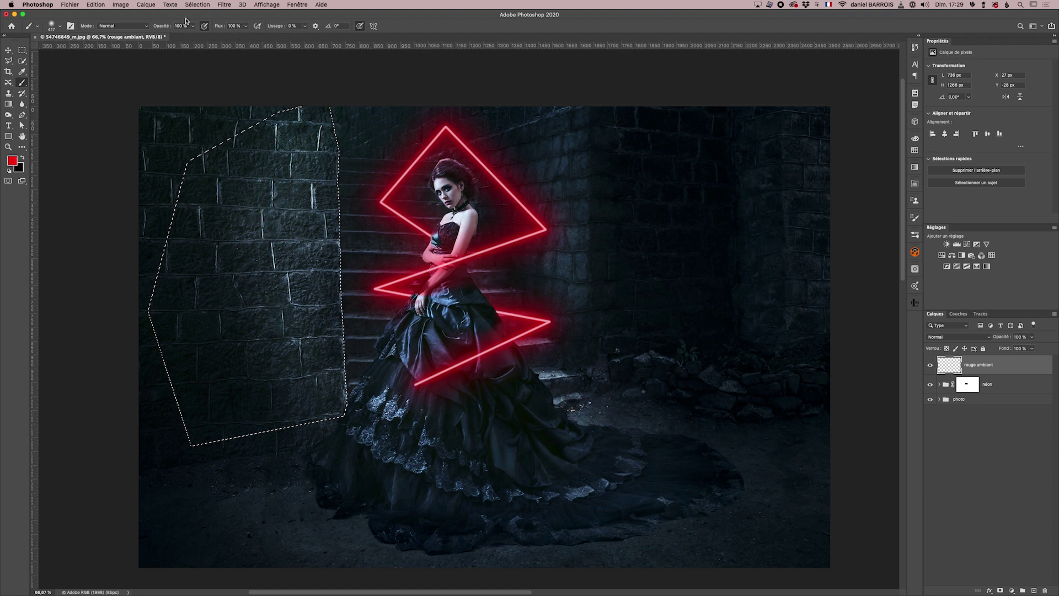
mouse_move(192, 26)
left_mouse_down()
mouse_move(196, 36)
mouse_move(176, 34)
left_mouse_up()
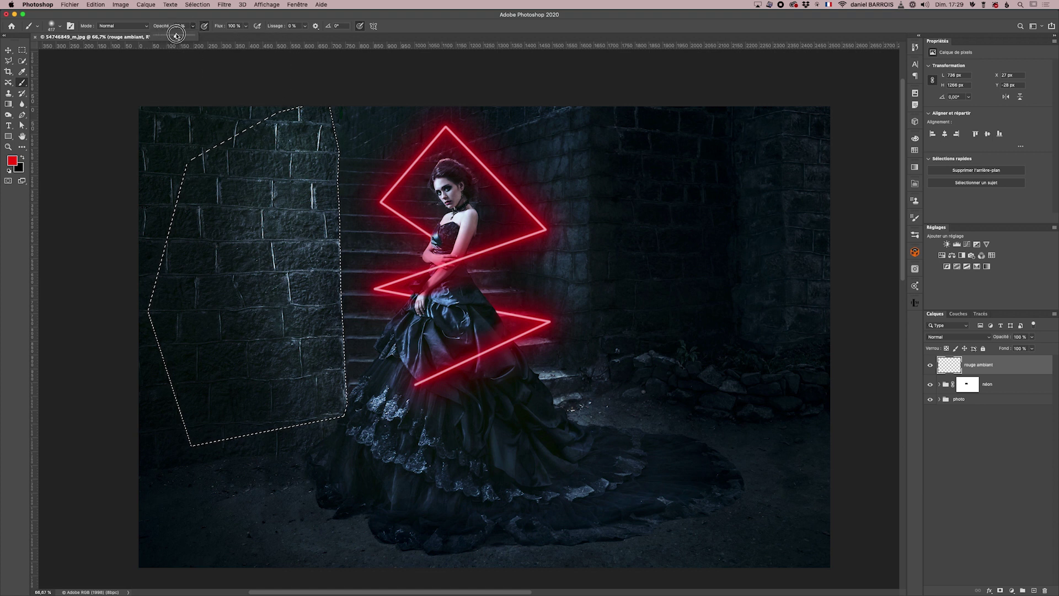
mouse_move(293, 207)
left_mouse_down()
mouse_move(298, 165)
mouse_move(298, 394)
mouse_move(274, 194)
mouse_move(242, 278)
mouse_move(280, 342)
left_mouse_up()
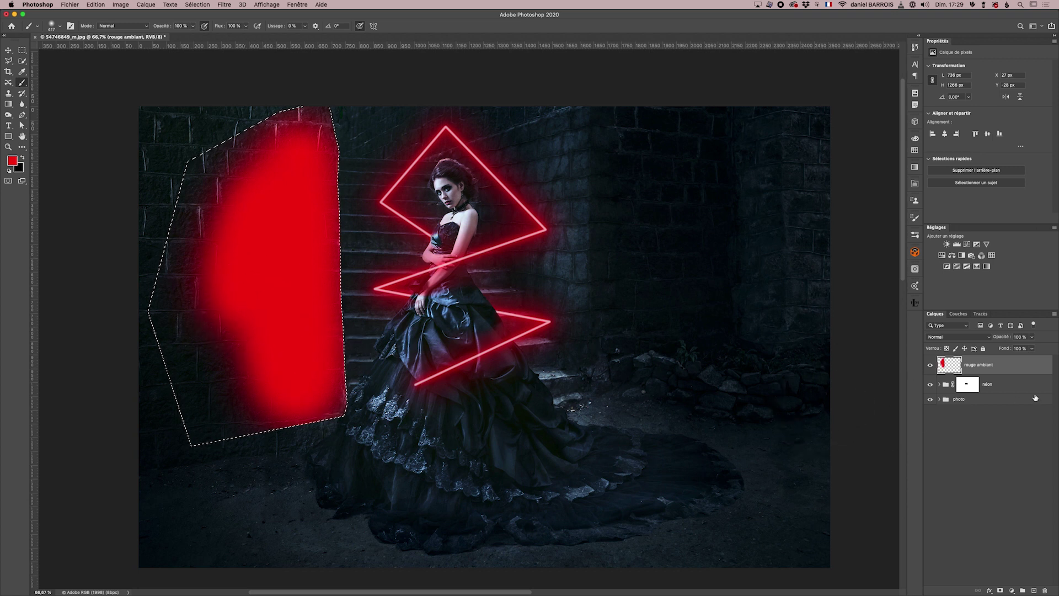
left_click(962, 337)
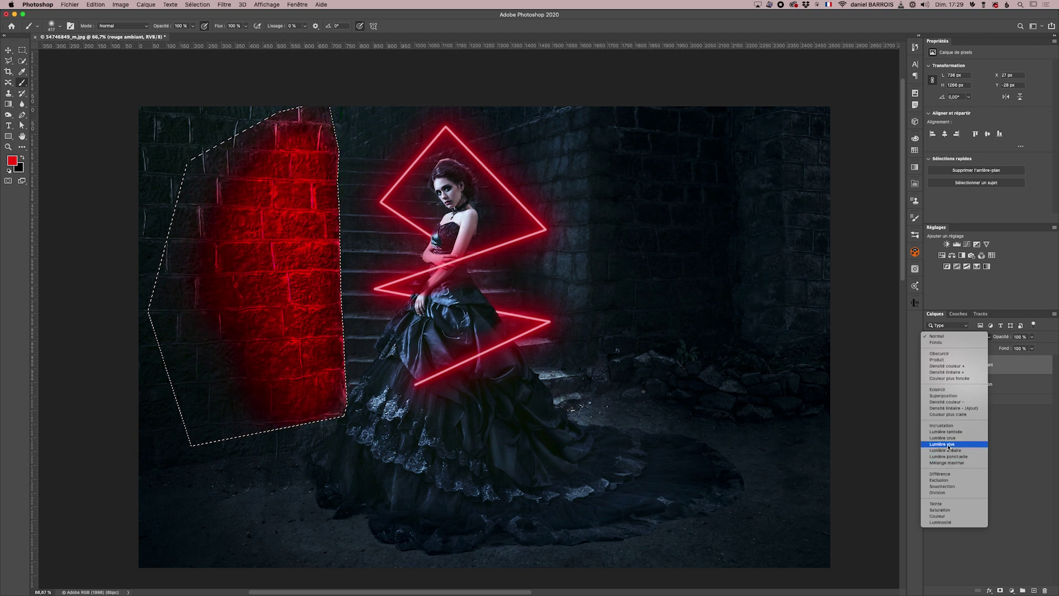
left_click(947, 444)
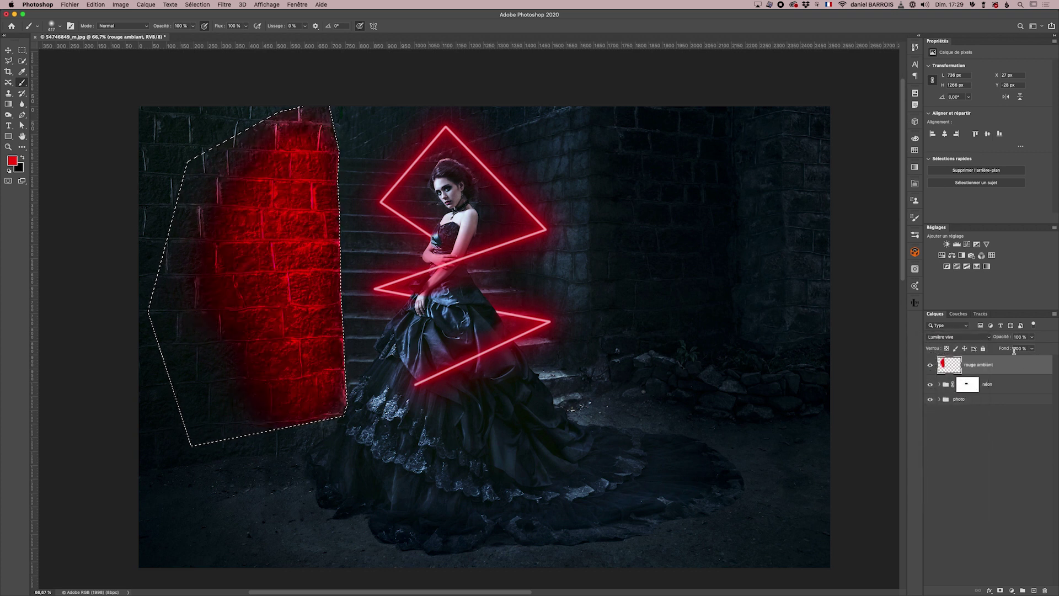
key("super+z")
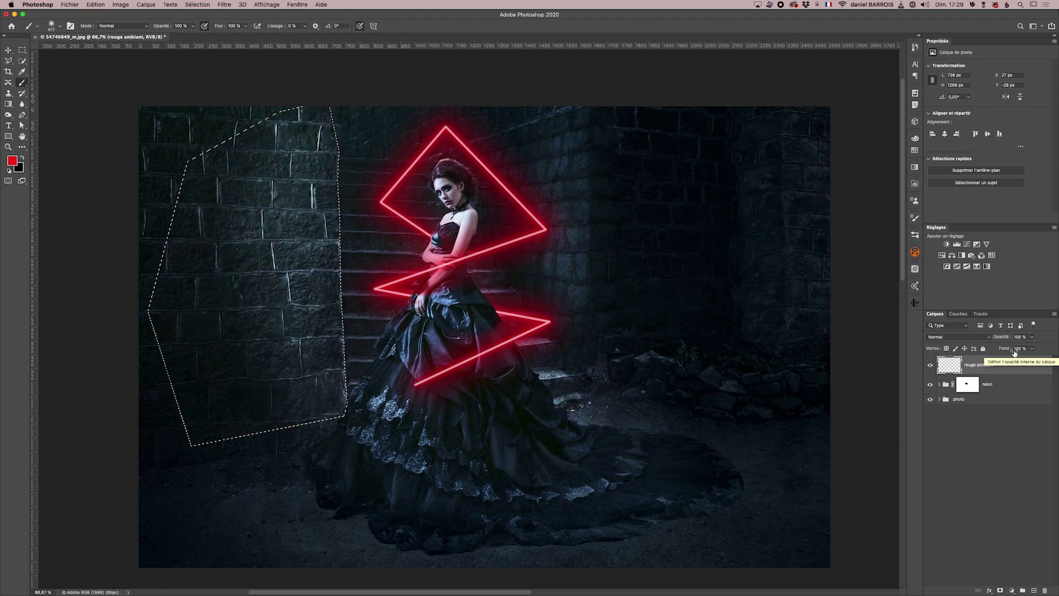
Set the rouge ambiant layer to Lumière vive and paint red light over the selected wall with a large brush at 23% opacity
left_click(956, 336)
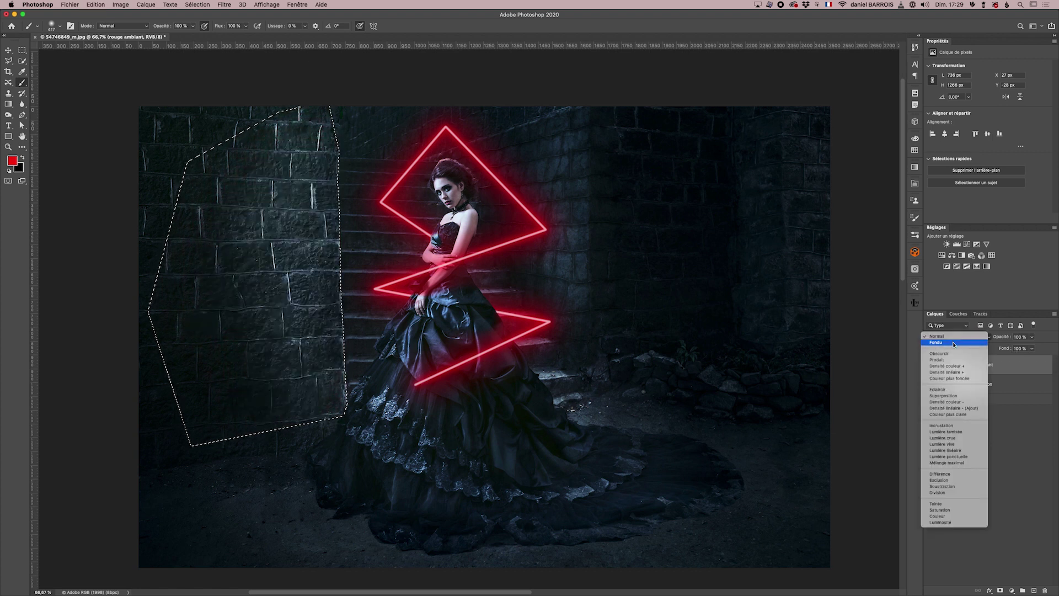
left_click(941, 444)
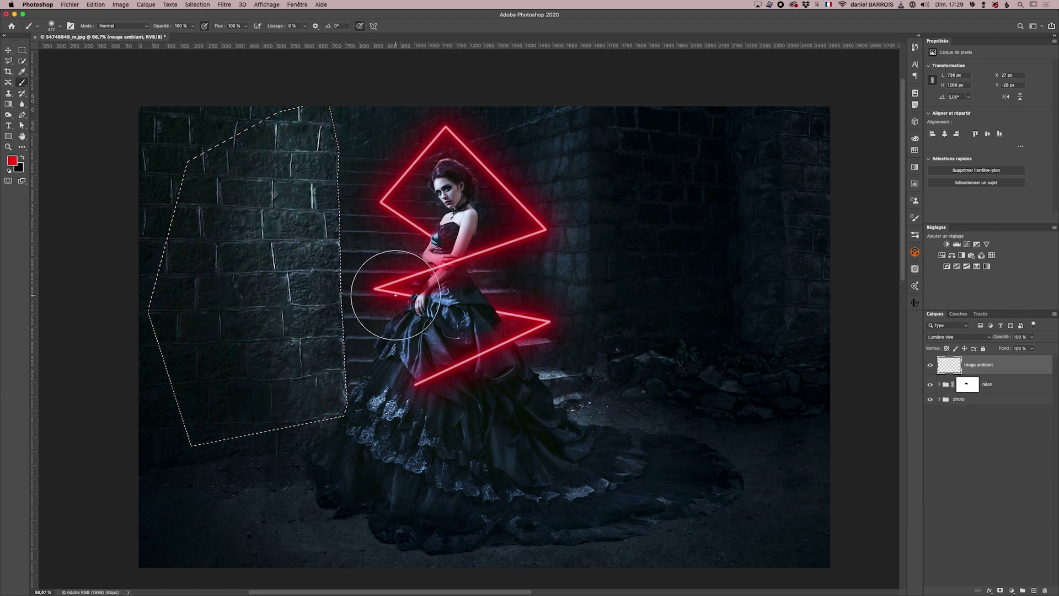
left_click(193, 25)
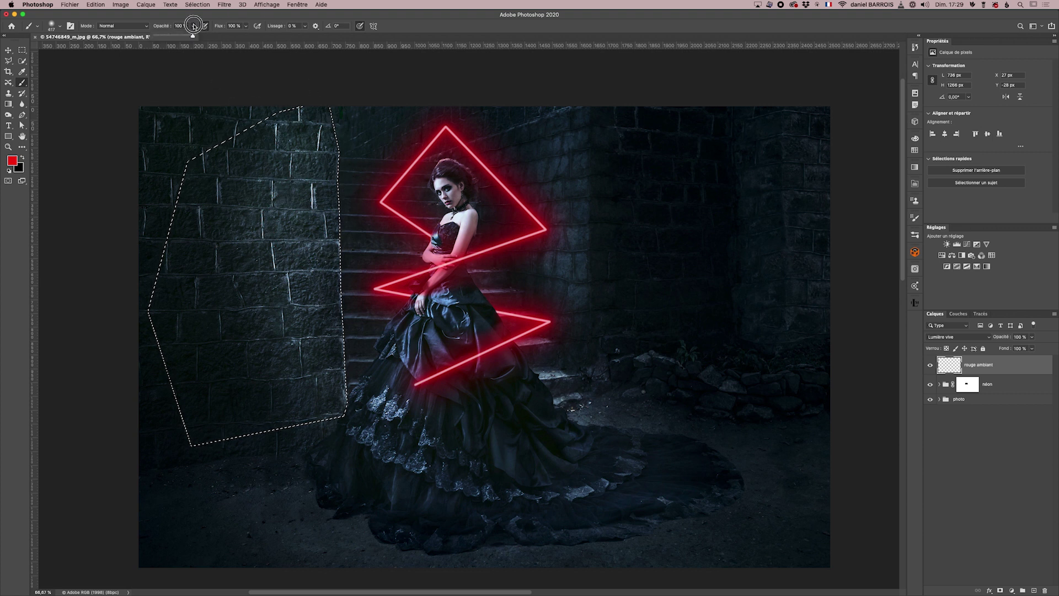
left_click_drag(194, 37, 163, 37)
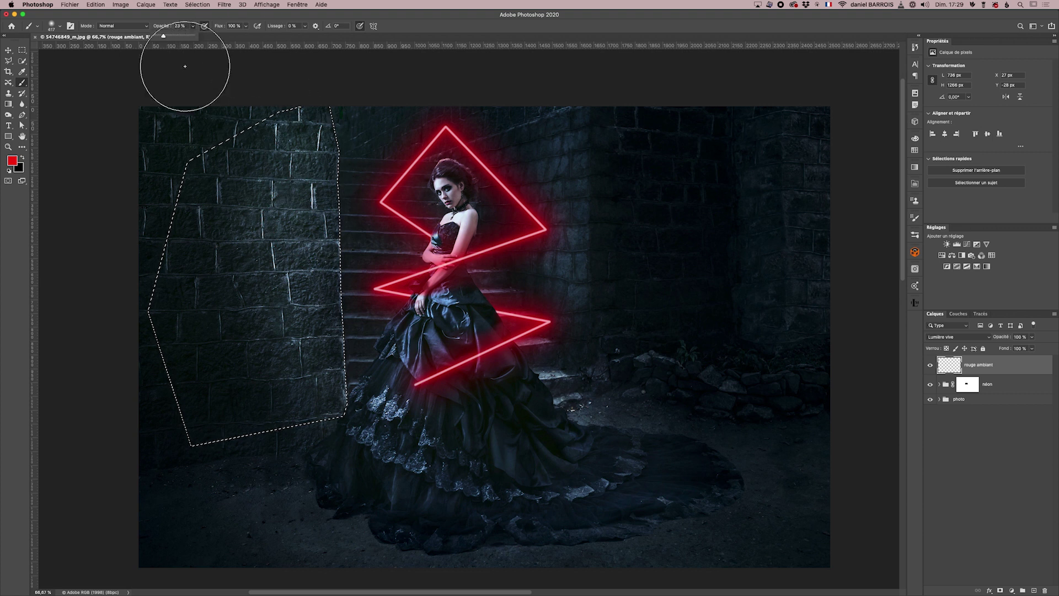
left_click(263, 226)
left_click_drag(263, 226, 301, 215)
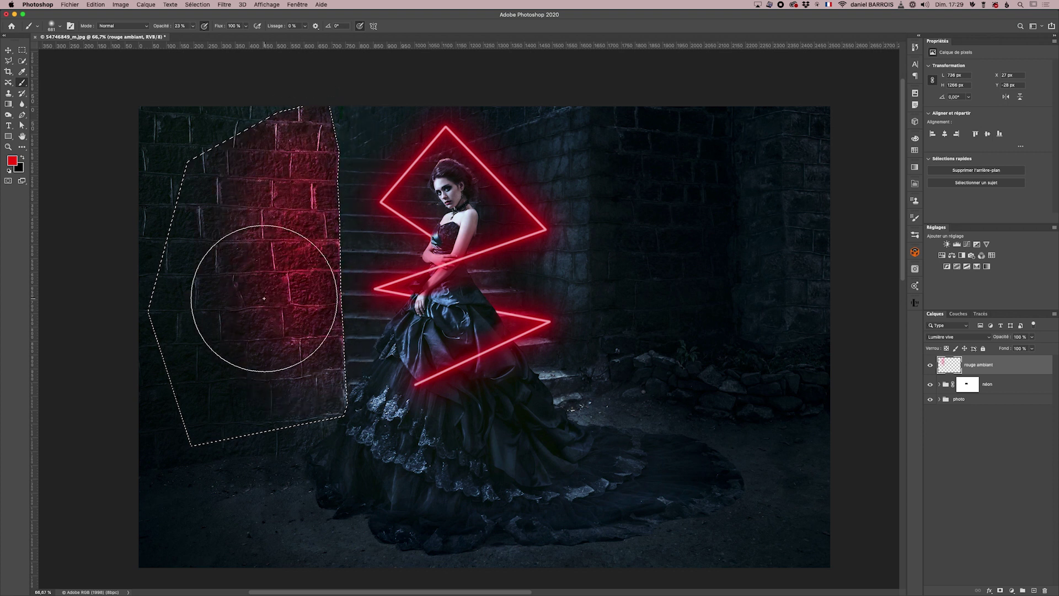
mouse_move(283, 365)
left_mouse_down()
mouse_move(329, 376)
mouse_move(337, 340)
left_mouse_up()
mouse_move(315, 279)
left_mouse_down()
mouse_move(296, 190)
mouse_move(317, 201)
mouse_move(310, 229)
mouse_move(337, 326)
mouse_move(314, 350)
mouse_move(314, 386)
mouse_move(326, 208)
mouse_move(339, 176)
mouse_move(239, 262)
left_mouse_up()
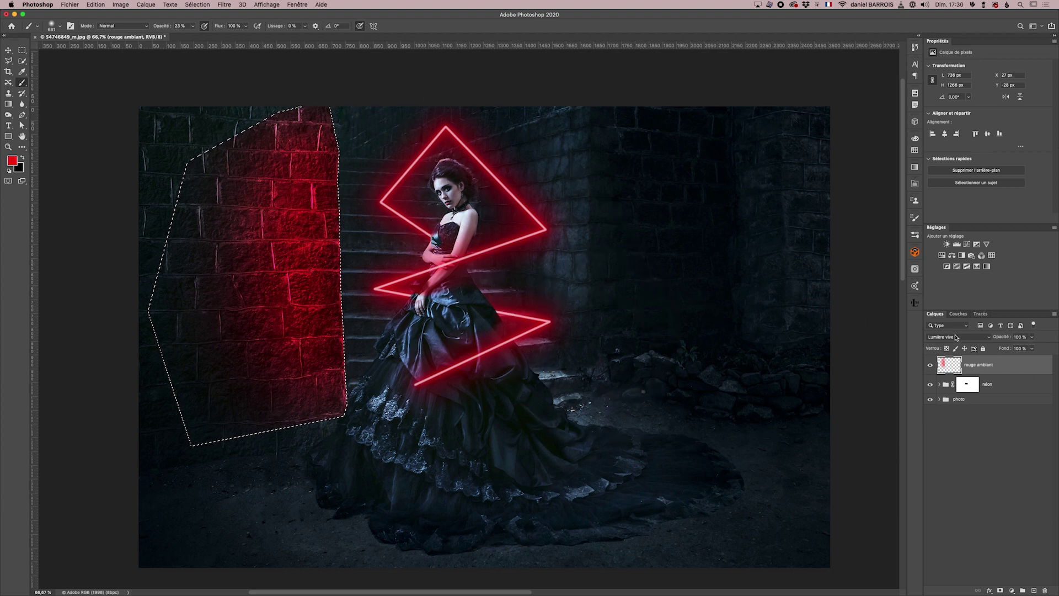
Preview other blend modes on the rouge ambiant layer, such as Densité couleur -, and keep Lumière vive
left_click(956, 338)
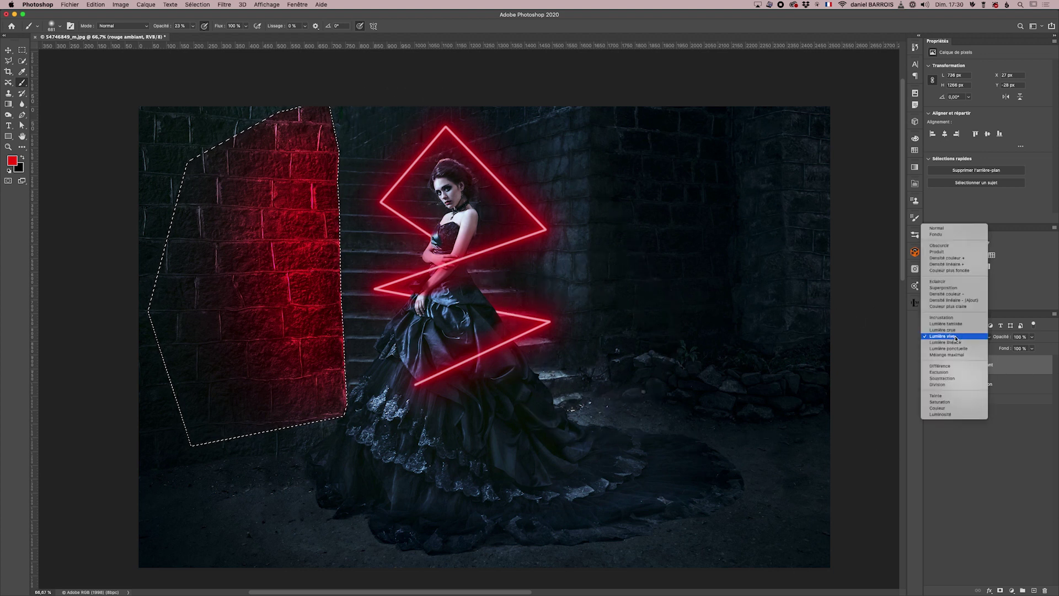
left_click(956, 337)
left_click(951, 339)
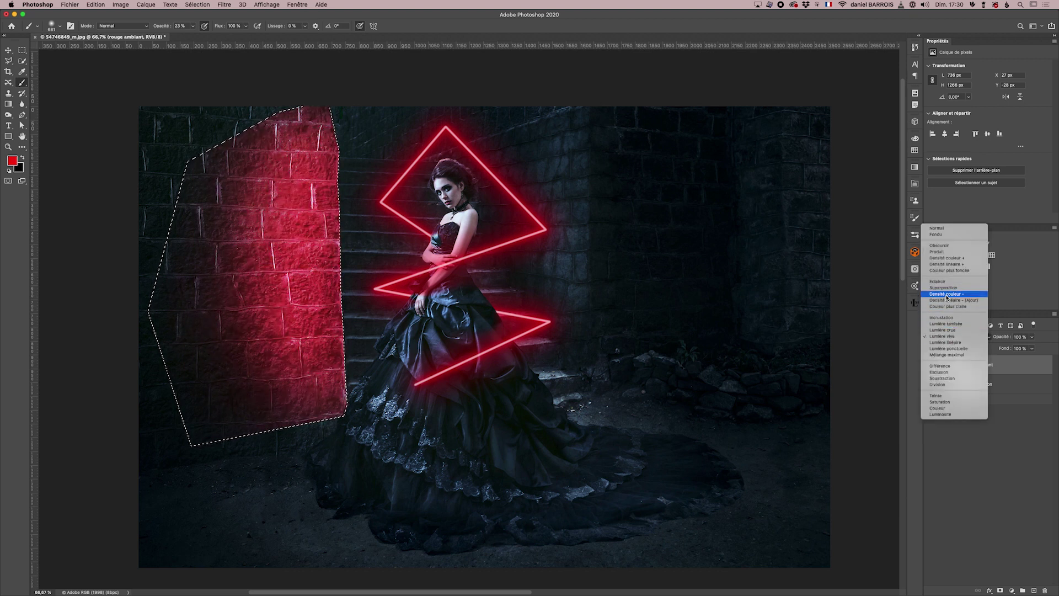
left_click(942, 336)
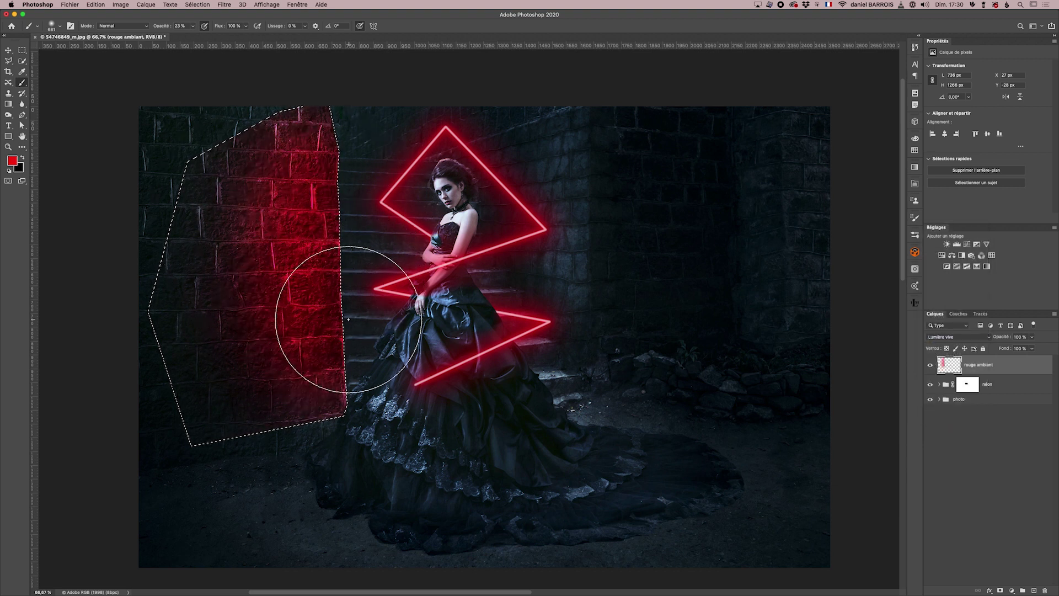
Deselect, lower the brush opacity to 11%, and extend a fainter red glow over the outer part of the wall
key("super+d")
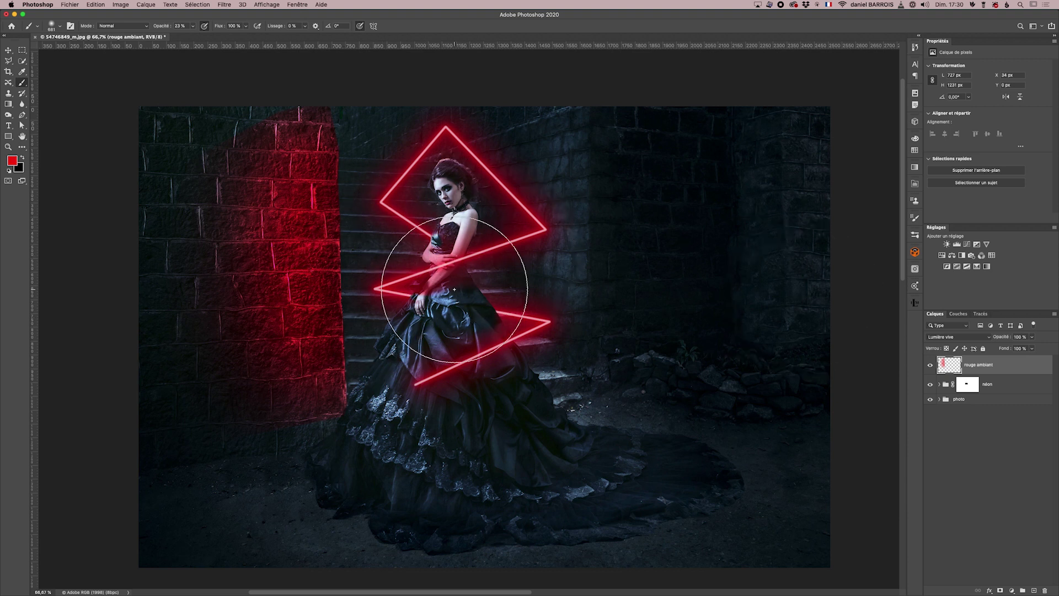
left_click(193, 26)
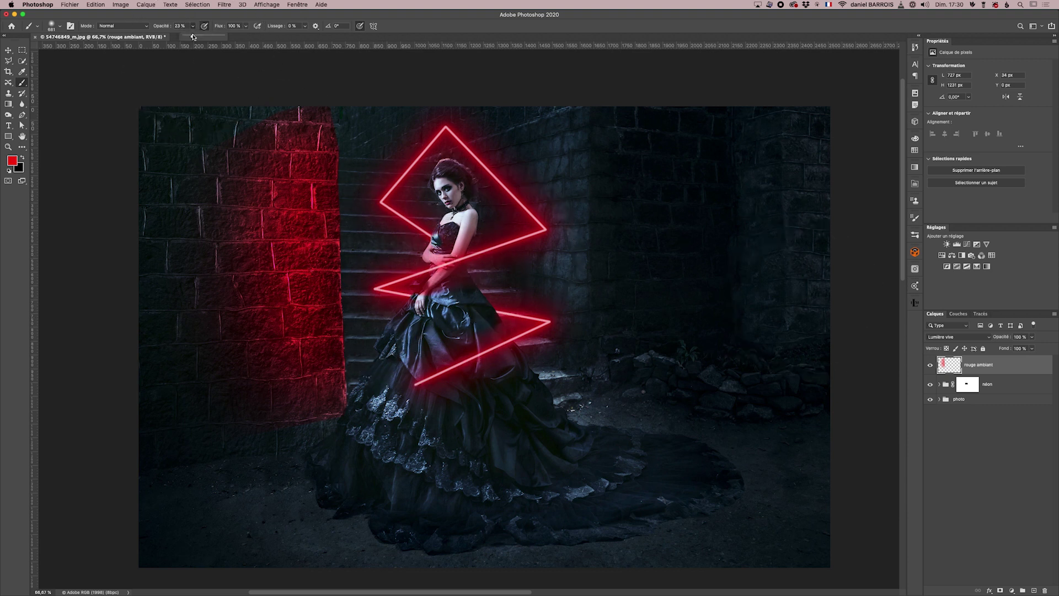
mouse_move(204, 137)
left_mouse_down()
mouse_move(193, 386)
mouse_move(250, 447)
mouse_move(282, 445)
mouse_move(213, 472)
mouse_move(300, 462)
mouse_move(180, 428)
left_mouse_up()
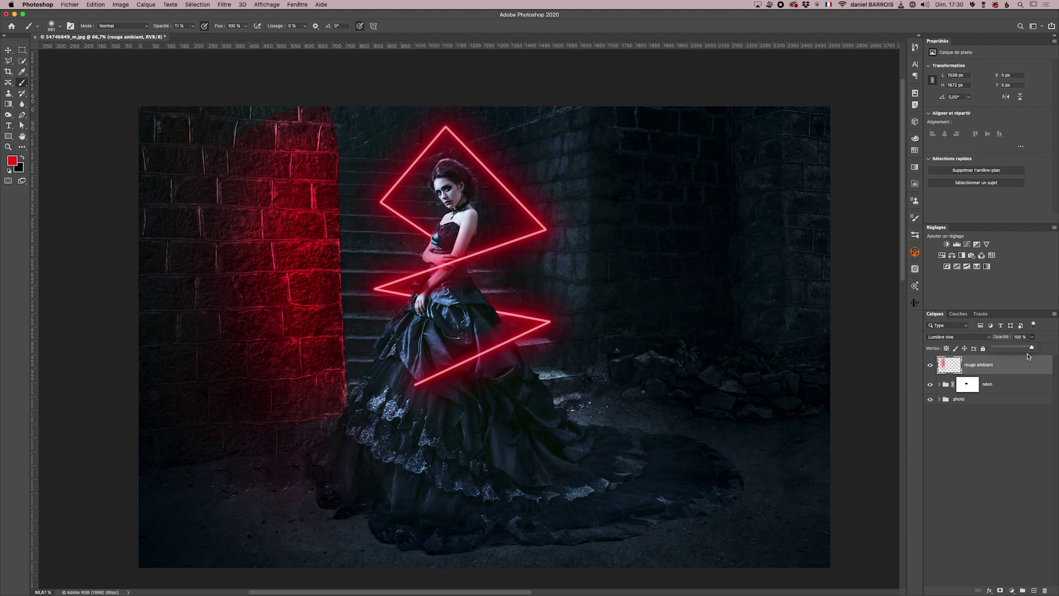
Lower the rouge ambiant layer's opacity to 59% and rename the layer "rouge amur g"
left_click_drag(1032, 348, 1017, 352)
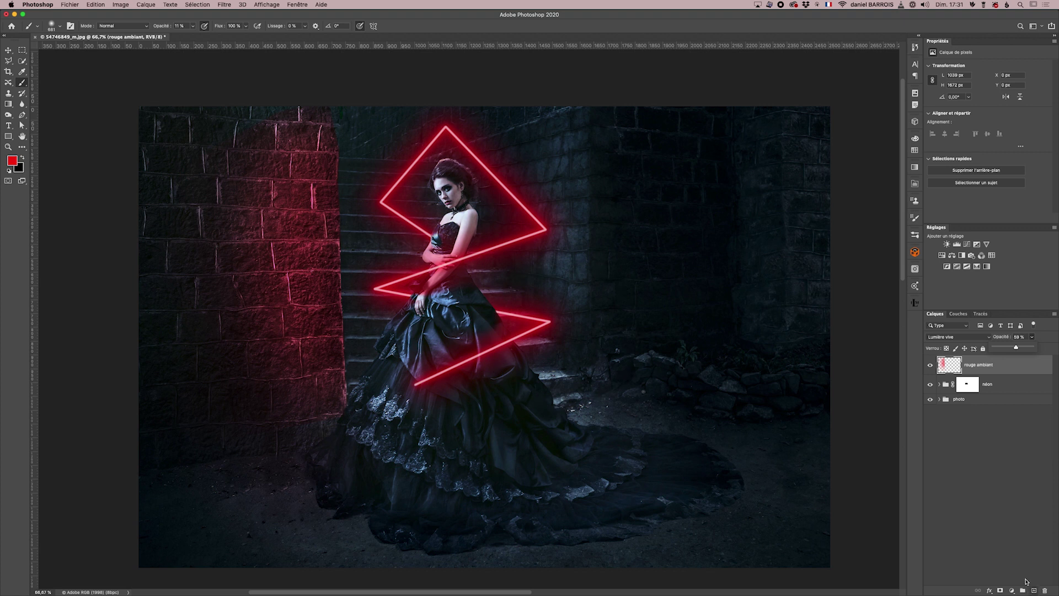
double_click(982, 367)
Add a Lumière vive layer, paint a faint red glow on the wall beside the neon's outer corners, and set the layer's opacity to 54%
left_click(1033, 590)
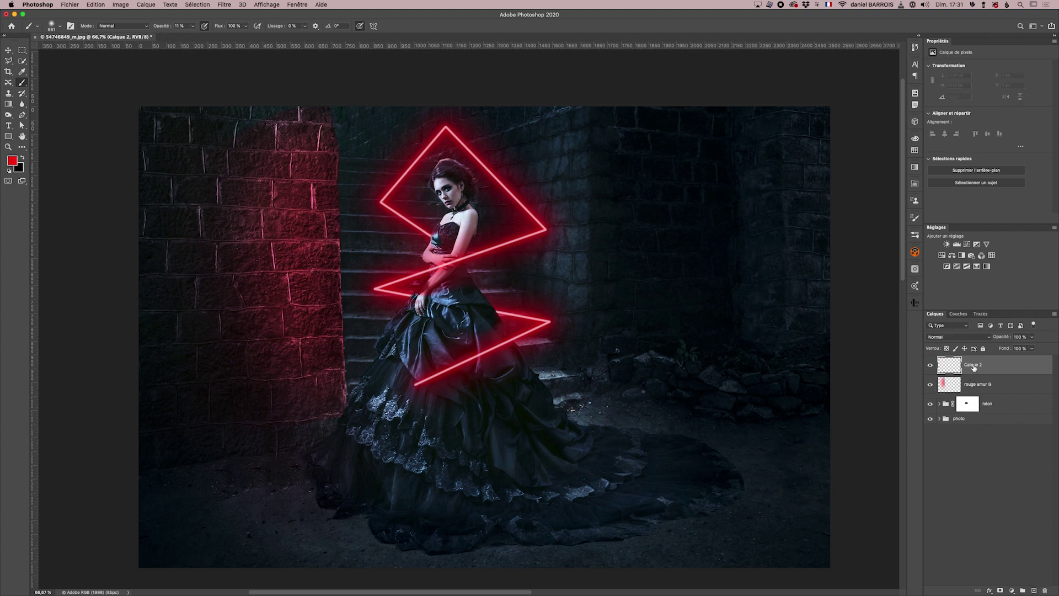
left_click(947, 335)
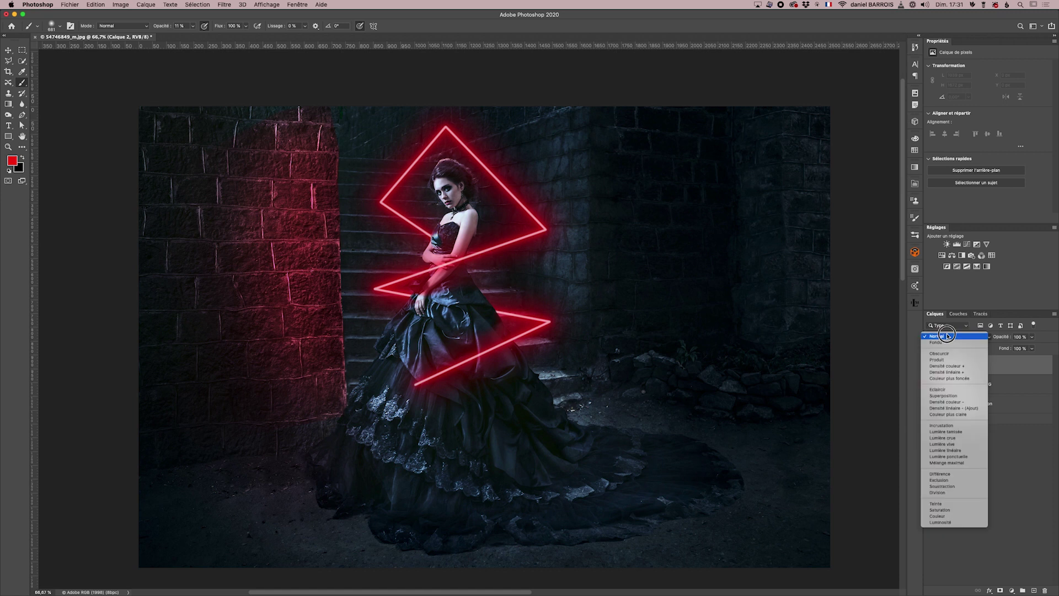
left_click(957, 444)
left_click_drag(567, 218, 516, 223)
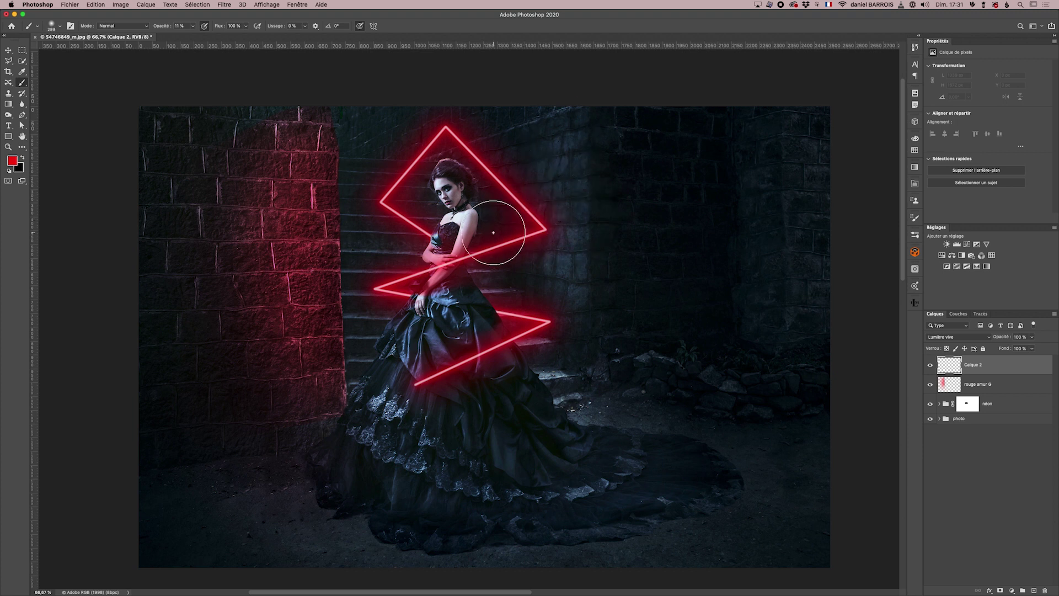
mouse_move(560, 206)
left_mouse_down()
mouse_move(568, 181)
mouse_move(558, 164)
mouse_move(569, 246)
mouse_move(551, 262)
mouse_move(581, 241)
mouse_move(563, 208)
mouse_move(576, 208)
mouse_move(560, 244)
mouse_move(563, 181)
mouse_move(571, 243)
mouse_move(565, 251)
mouse_move(555, 194)
mouse_move(562, 259)
mouse_move(543, 256)
mouse_move(583, 266)
mouse_move(579, 309)
mouse_move(606, 211)
mouse_move(603, 350)
mouse_move(560, 330)
mouse_move(571, 328)
mouse_move(563, 319)
mouse_move(578, 332)
mouse_move(574, 282)
mouse_move(582, 331)
mouse_move(564, 327)
mouse_move(555, 343)
mouse_move(592, 357)
left_mouse_up()
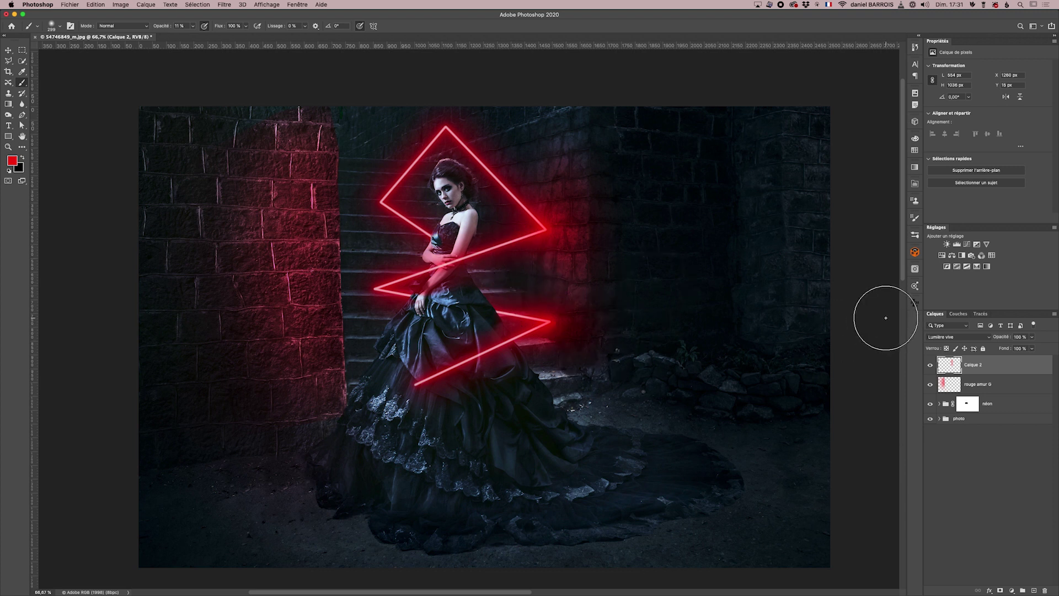
mouse_move(542, 165)
left_mouse_down()
mouse_move(593, 208)
mouse_move(558, 295)
mouse_move(571, 302)
mouse_move(545, 253)
mouse_move(584, 270)
mouse_move(566, 231)
mouse_move(579, 170)
mouse_move(593, 332)
mouse_move(564, 336)
mouse_move(558, 295)
left_mouse_up()
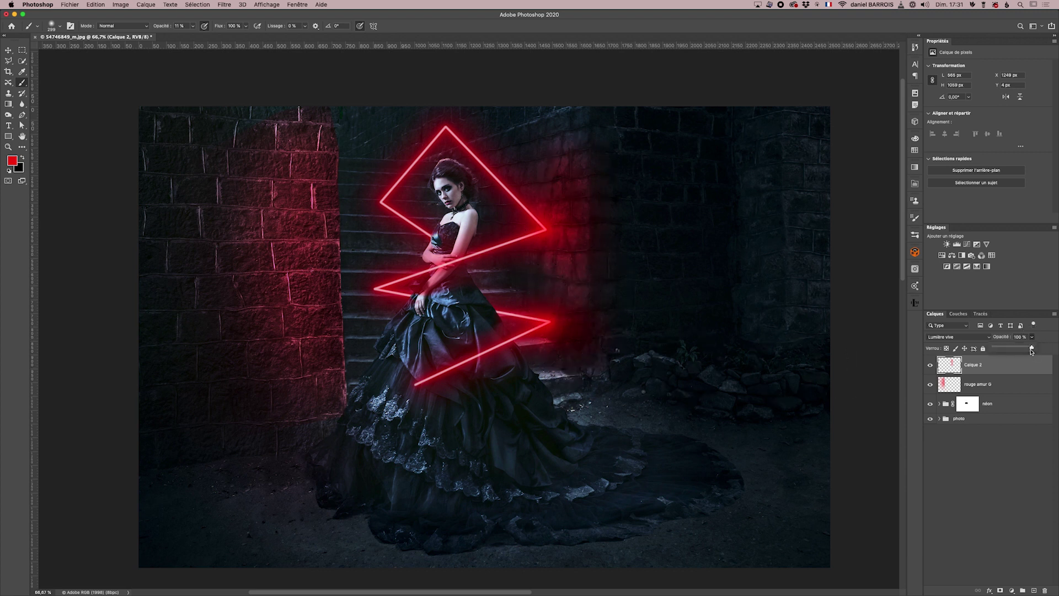
left_click_drag(1029, 348, 1021, 349)
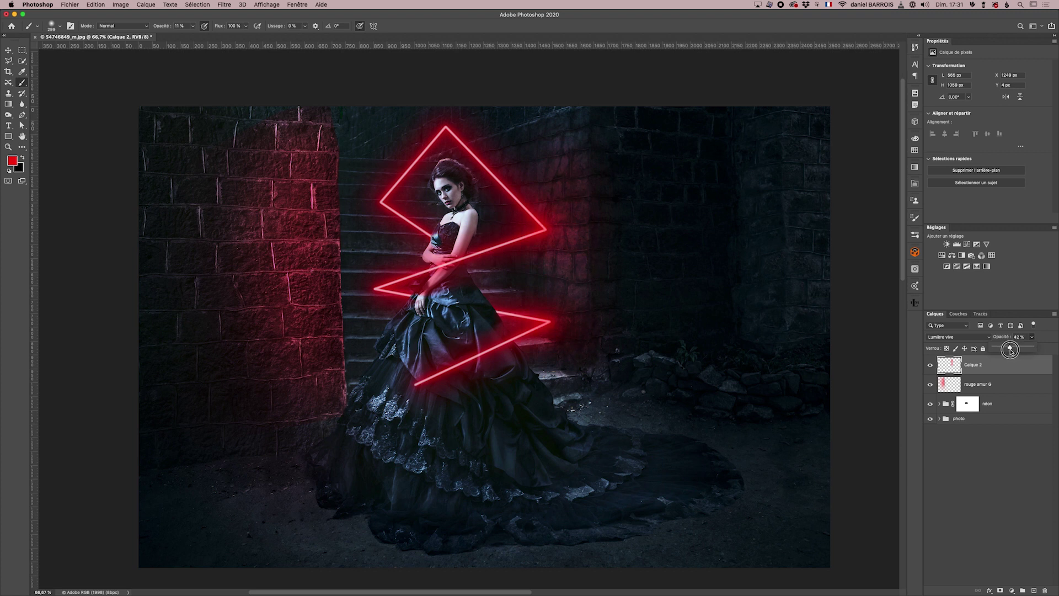
left_click_drag(1012, 351, 1015, 349)
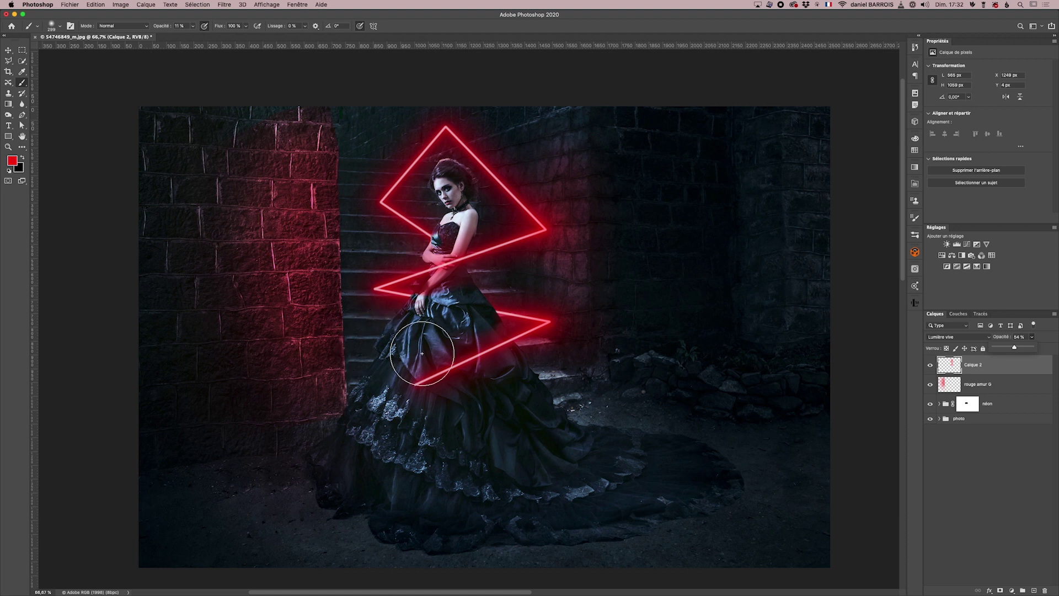
With a smaller brush, paint soft red light over the dress just below the waist, using a new layer in Normal mode
left_click_drag(466, 335, 445, 336)
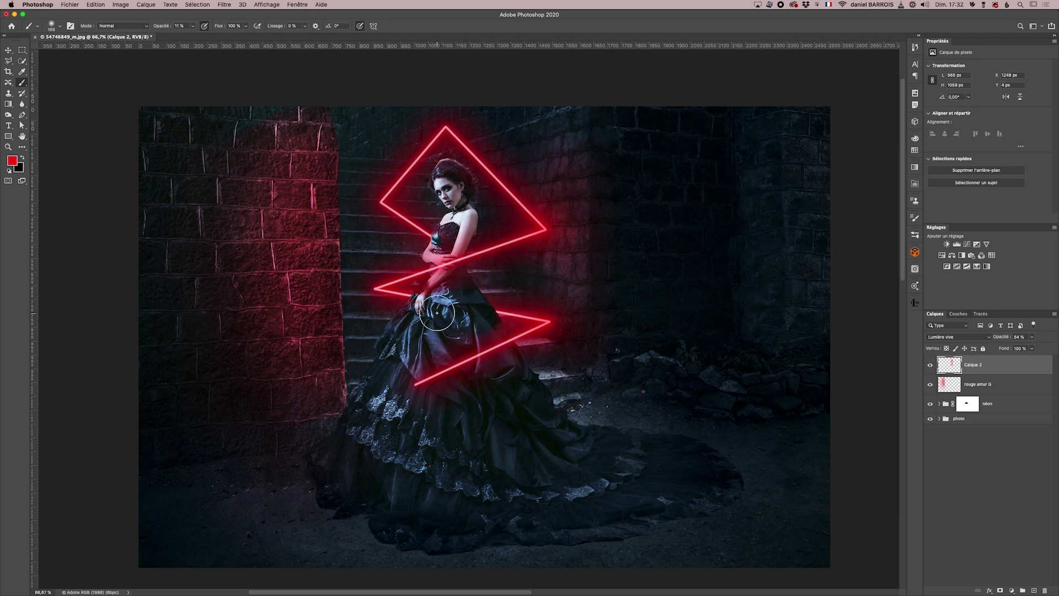
mouse_move(460, 292)
left_mouse_down()
mouse_move(431, 294)
mouse_move(454, 297)
left_mouse_up()
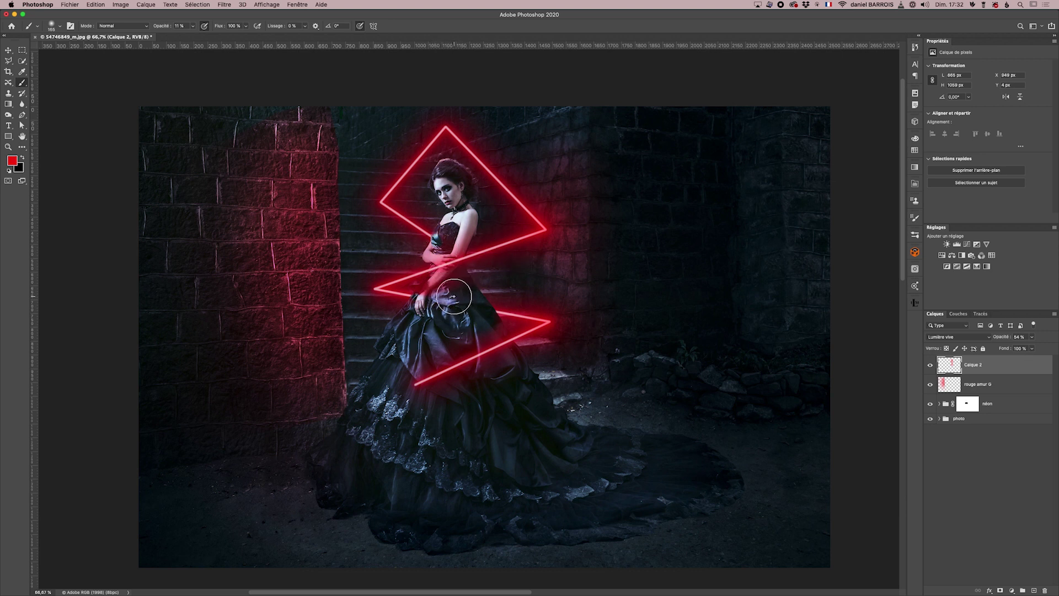
left_click(1035, 591)
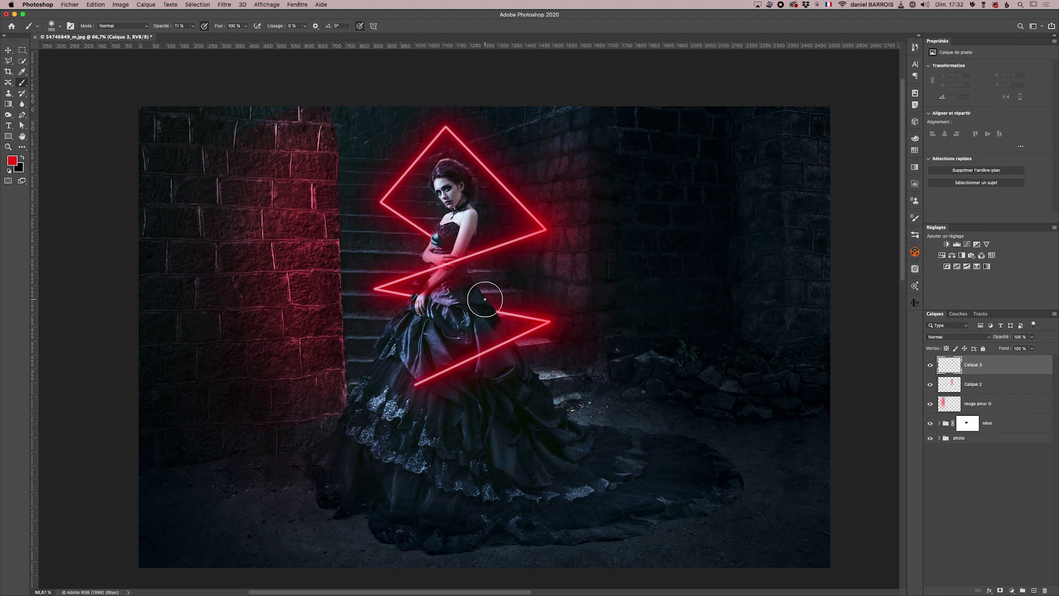
left_click(950, 340)
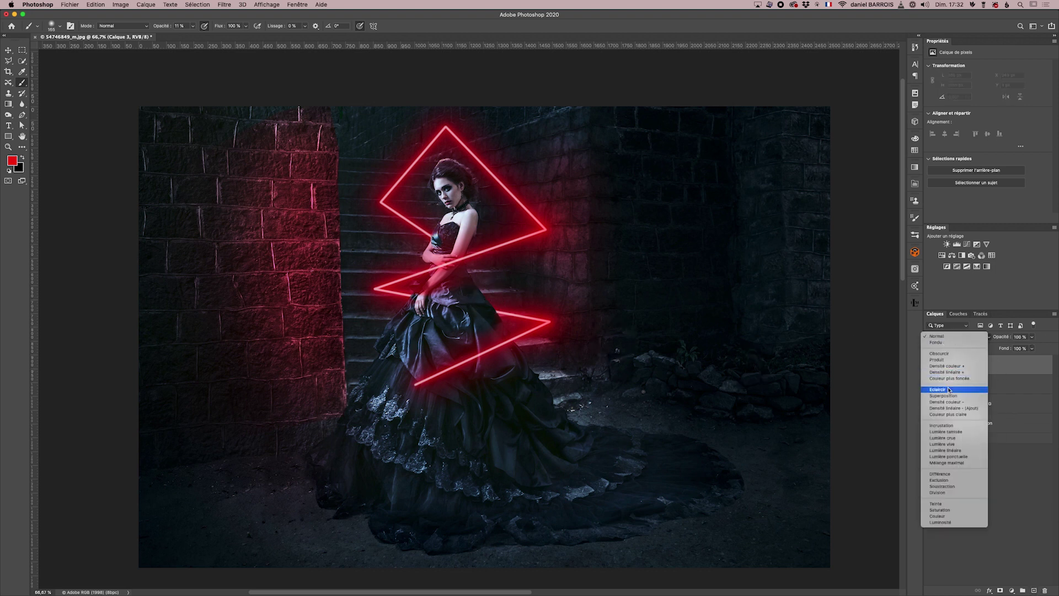
left_click(1020, 388)
mouse_move(436, 297)
left_mouse_down()
mouse_move(422, 298)
mouse_move(469, 302)
left_mouse_up()
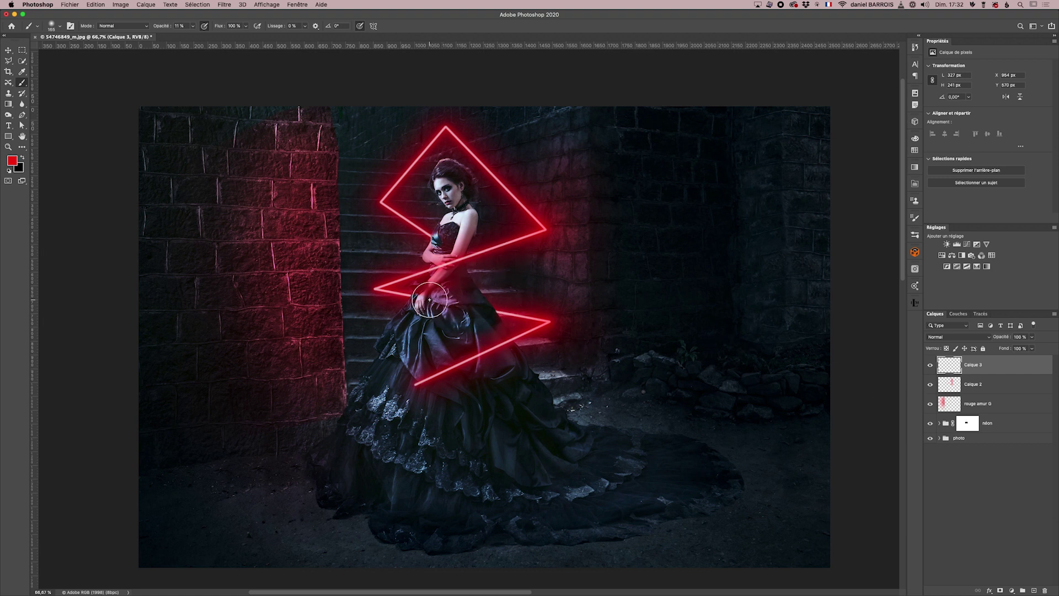
mouse_move(450, 295)
left_mouse_down()
mouse_move(421, 299)
mouse_move(483, 311)
left_mouse_up()
Set the dress light layer to Incrustation and paint red reflections over the skirt, lace and bodice
left_click(944, 335)
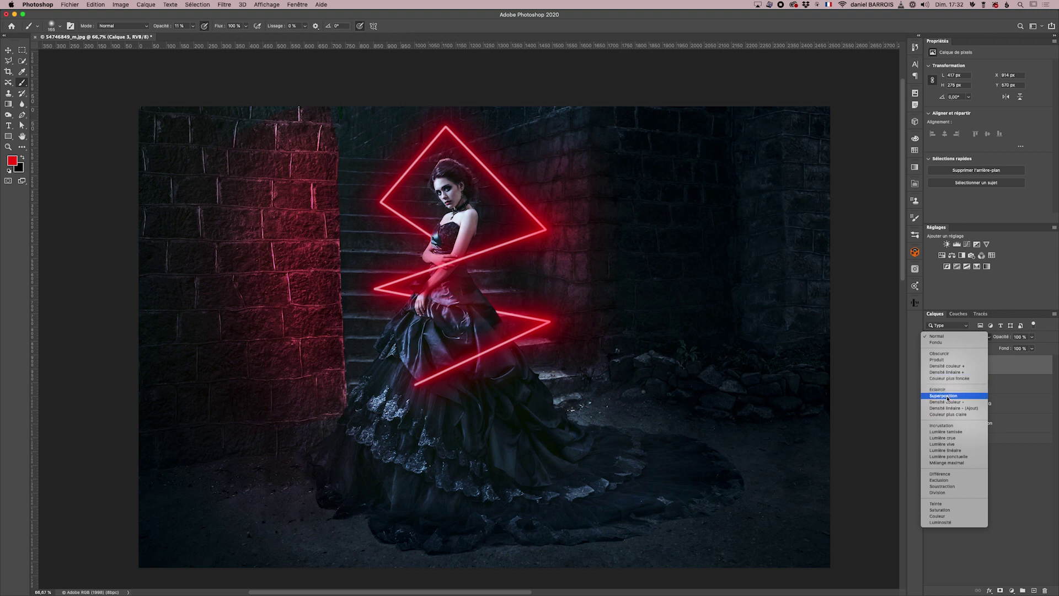
left_click(946, 426)
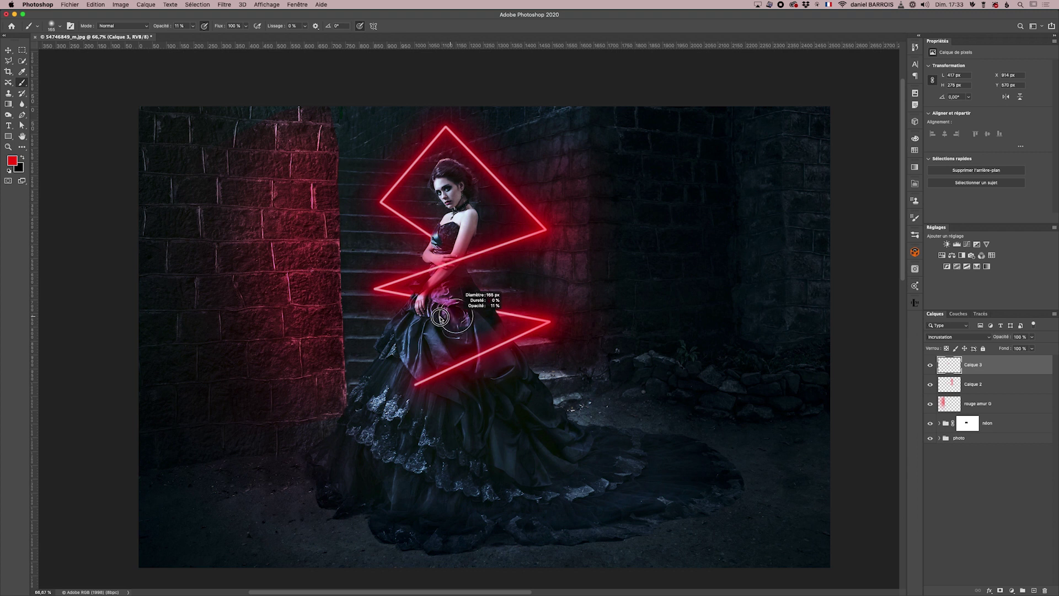
mouse_move(439, 319)
left_mouse_down()
mouse_move(466, 322)
mouse_move(472, 315)
mouse_move(439, 296)
mouse_move(510, 269)
mouse_move(395, 283)
mouse_move(511, 300)
mouse_move(540, 237)
mouse_move(441, 300)
mouse_move(486, 300)
mouse_move(467, 290)
mouse_move(478, 309)
mouse_move(458, 293)
mouse_move(483, 316)
mouse_move(451, 299)
mouse_move(486, 320)
mouse_move(437, 303)
mouse_move(495, 327)
mouse_move(459, 332)
mouse_move(392, 408)
mouse_move(491, 354)
mouse_move(428, 381)
mouse_move(413, 364)
mouse_move(402, 396)
mouse_move(420, 423)
mouse_move(463, 391)
mouse_move(515, 387)
mouse_move(508, 380)
mouse_move(379, 419)
mouse_move(542, 394)
mouse_move(419, 378)
mouse_move(406, 366)
mouse_move(394, 377)
mouse_move(466, 363)
mouse_move(474, 303)
mouse_move(431, 304)
left_mouse_up()
mouse_move(442, 234)
left_mouse_down()
mouse_move(435, 246)
mouse_move(471, 245)
left_mouse_up()
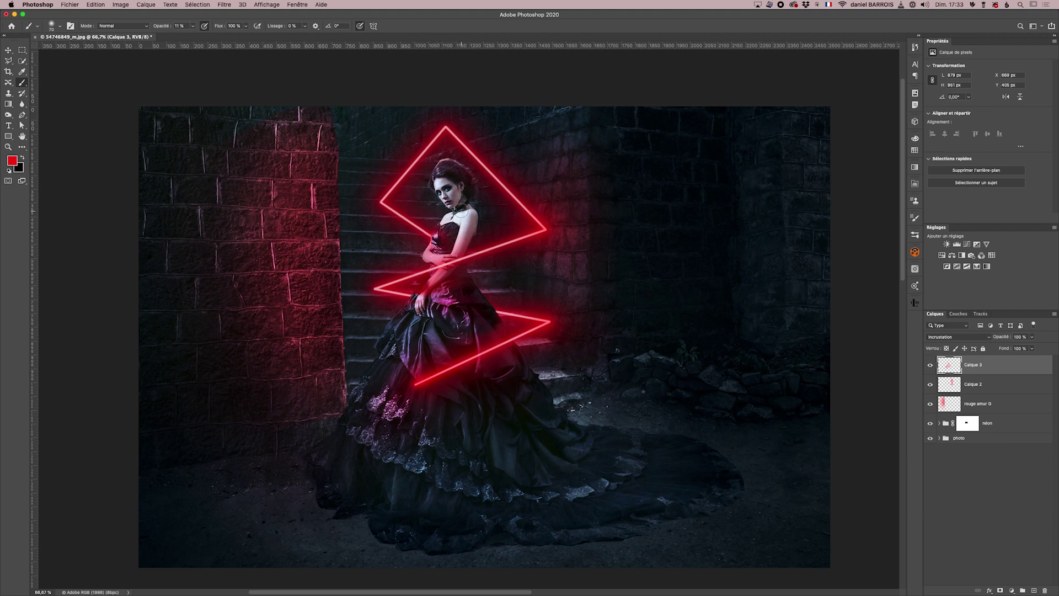
Undo the red stroke on the hair and rename the dress light layer "robe"
left_click_drag(438, 164, 469, 180)
key("super+z")
key("Return")
Add a new layer, paint red light over the woman's hair, and set the layer to Lumière vive
left_click(1033, 590)
mouse_move(480, 181)
left_mouse_down()
mouse_move(413, 175)
mouse_move(431, 181)
mouse_move(452, 160)
mouse_move(475, 191)
mouse_move(456, 162)
mouse_move(430, 187)
left_mouse_up()
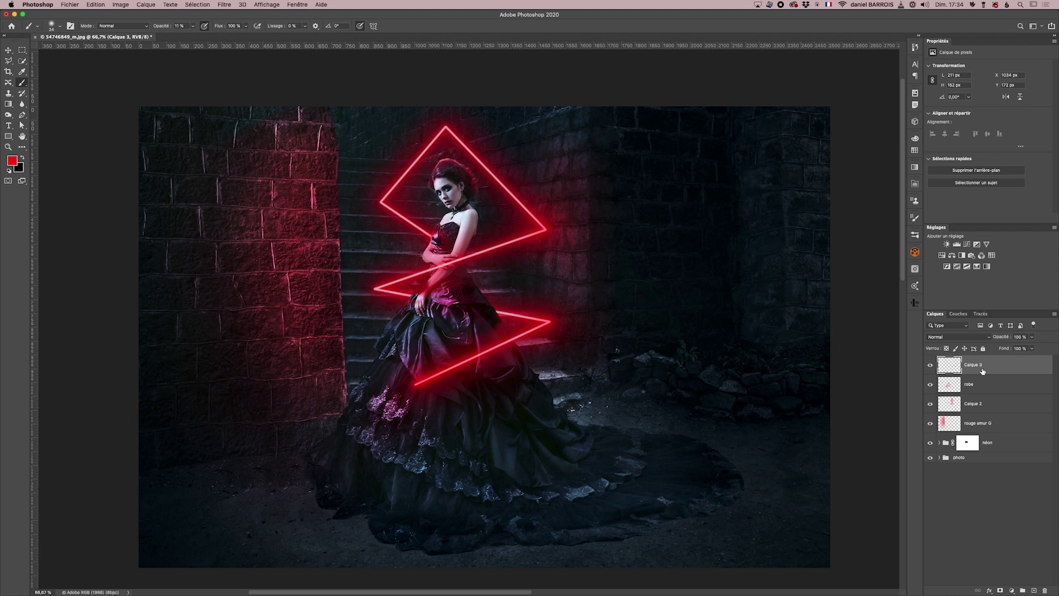
left_click(949, 338)
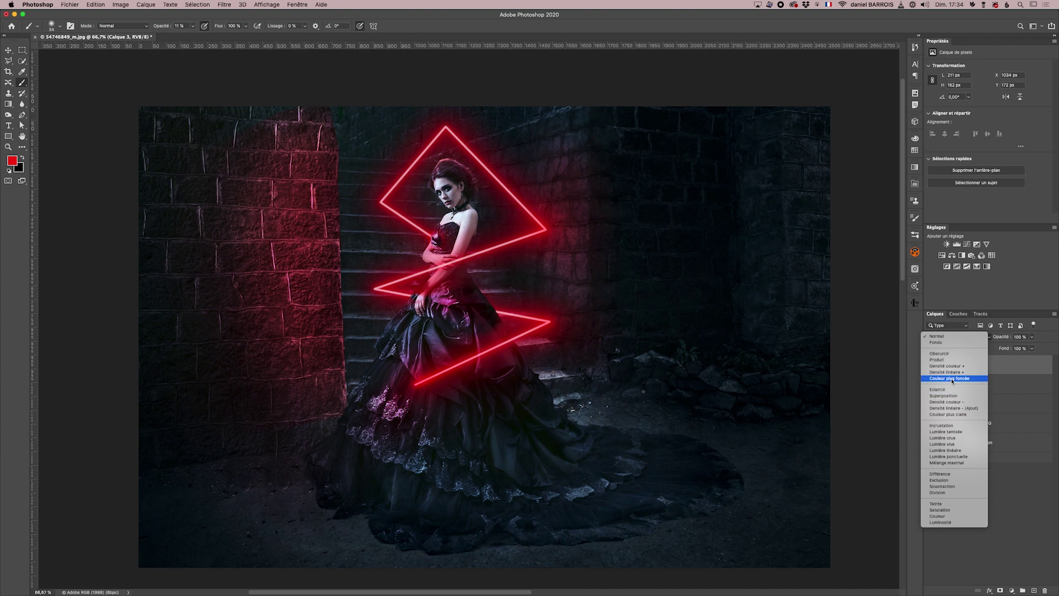
left_click(946, 444)
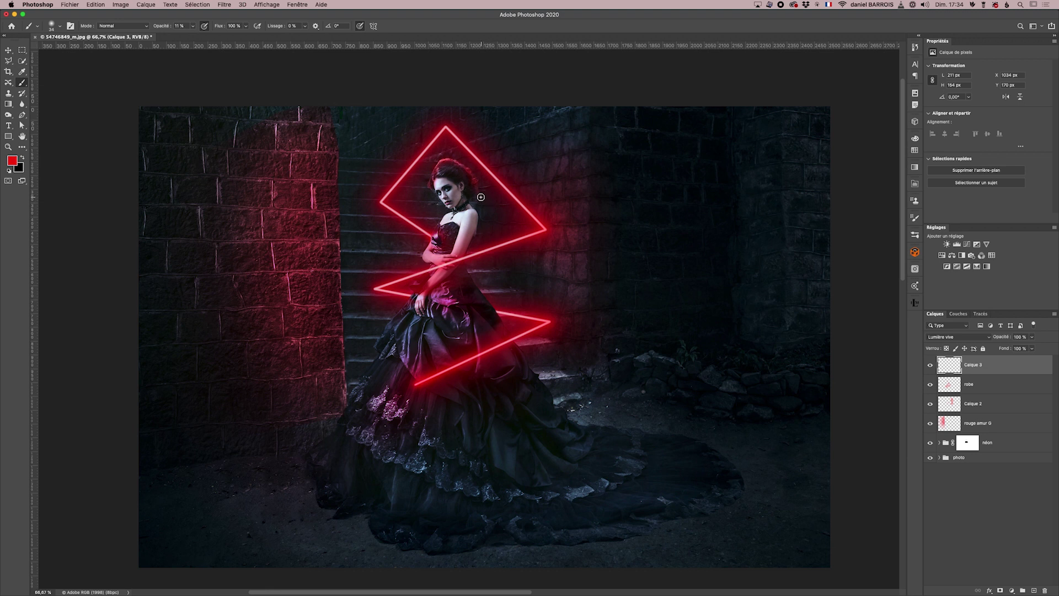
Strengthen the red light along the woman's neck, bodice and waist and over the skirt around the lower neon segments
mouse_move(472, 197)
left_mouse_down()
mouse_move(463, 254)
mouse_move(473, 206)
mouse_move(474, 235)
mouse_move(463, 221)
mouse_move(438, 232)
mouse_move(449, 248)
mouse_move(441, 251)
mouse_move(450, 239)
left_mouse_up()
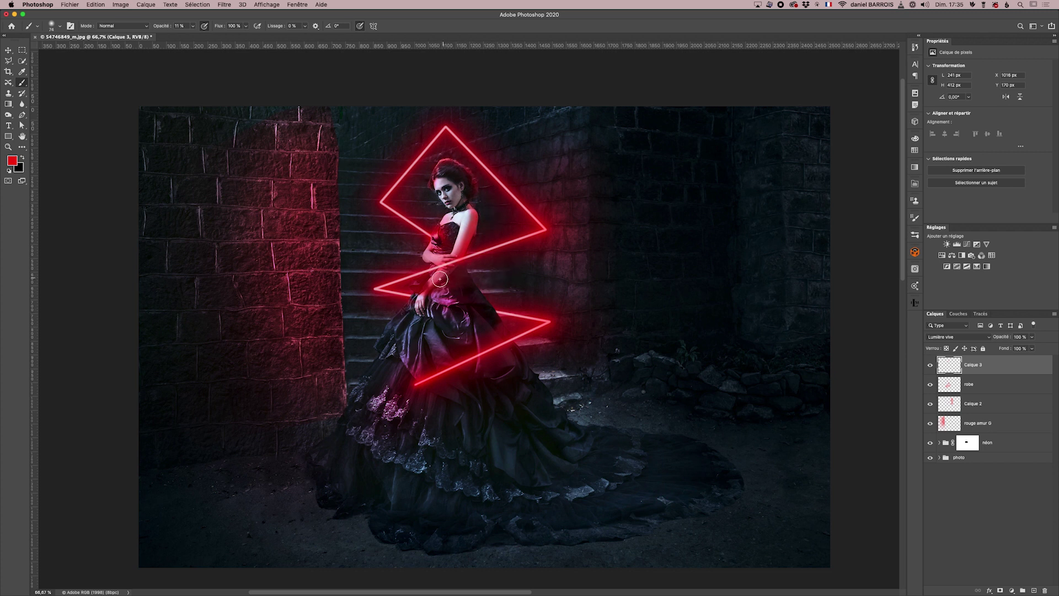
mouse_move(424, 262)
left_mouse_down()
mouse_move(431, 297)
mouse_move(465, 318)
mouse_move(492, 316)
mouse_move(463, 320)
mouse_move(499, 342)
mouse_move(494, 326)
mouse_move(497, 335)
mouse_move(472, 332)
mouse_move(500, 349)
mouse_move(525, 338)
mouse_move(436, 369)
mouse_move(432, 342)
mouse_move(456, 374)
mouse_move(406, 360)
mouse_move(421, 348)
mouse_move(417, 372)
mouse_move(409, 340)
mouse_move(409, 377)
mouse_move(459, 403)
mouse_move(448, 389)
mouse_move(461, 382)
mouse_move(495, 379)
mouse_move(509, 395)
mouse_move(501, 369)
left_mouse_up()
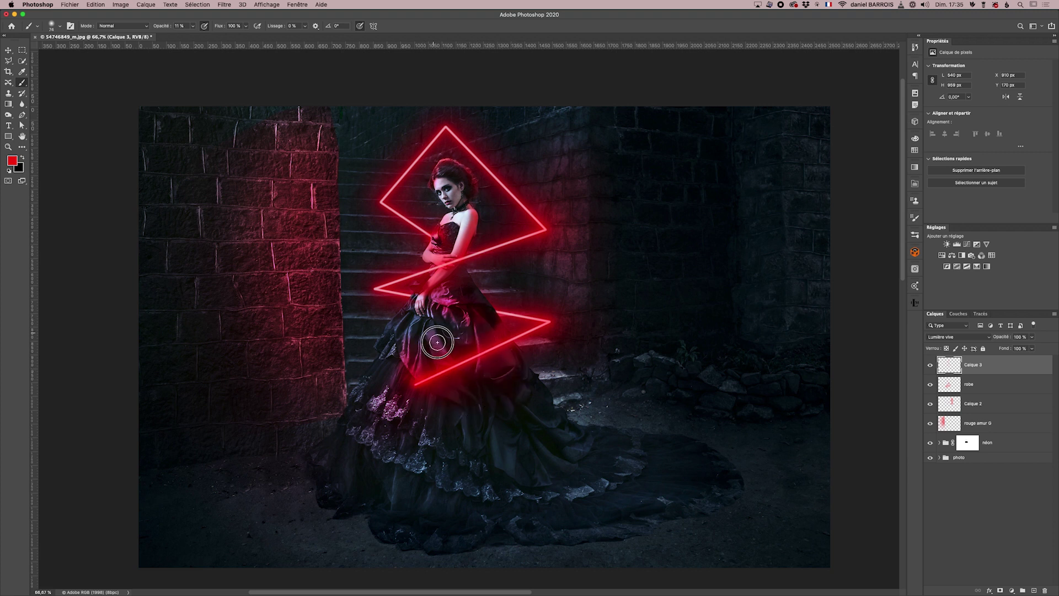
left_click_drag(407, 390, 396, 406)
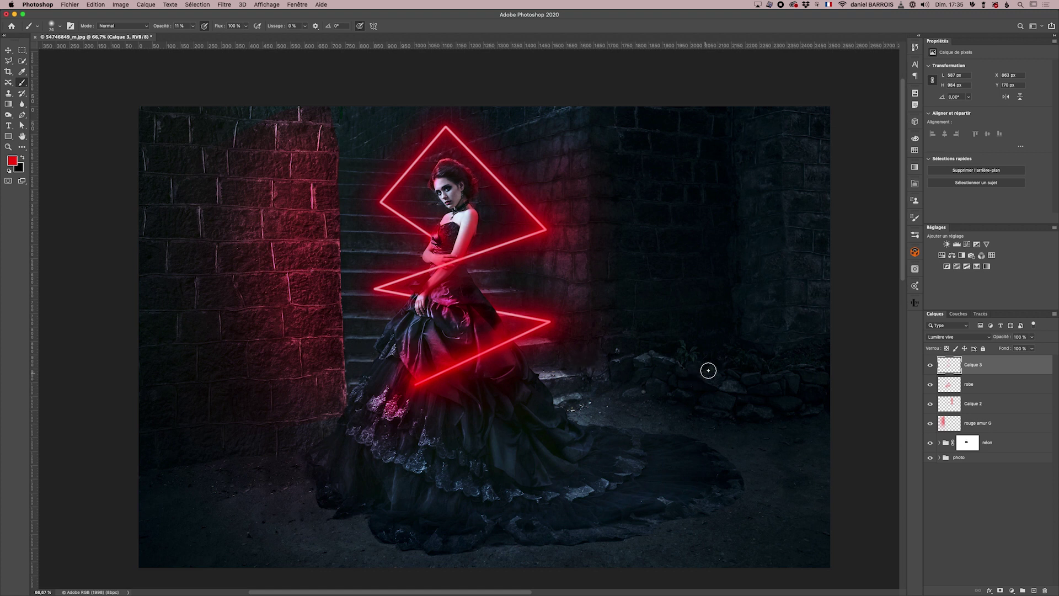
Group the four red light layers, from Calque 3 down to "rouge amur g"
left_click(607, 358, "alt+super")
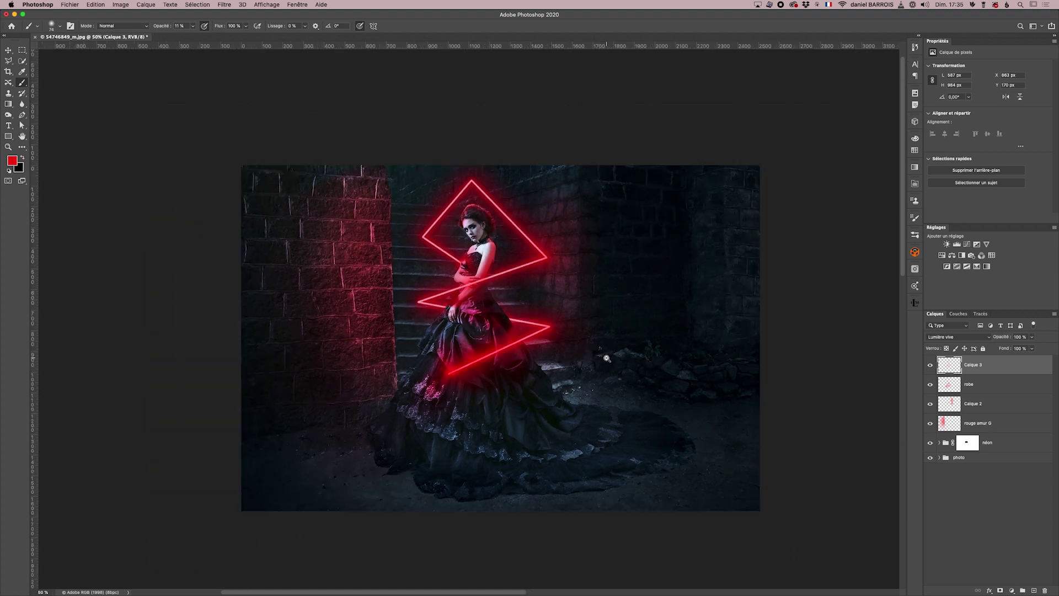
left_click(609, 359, "super")
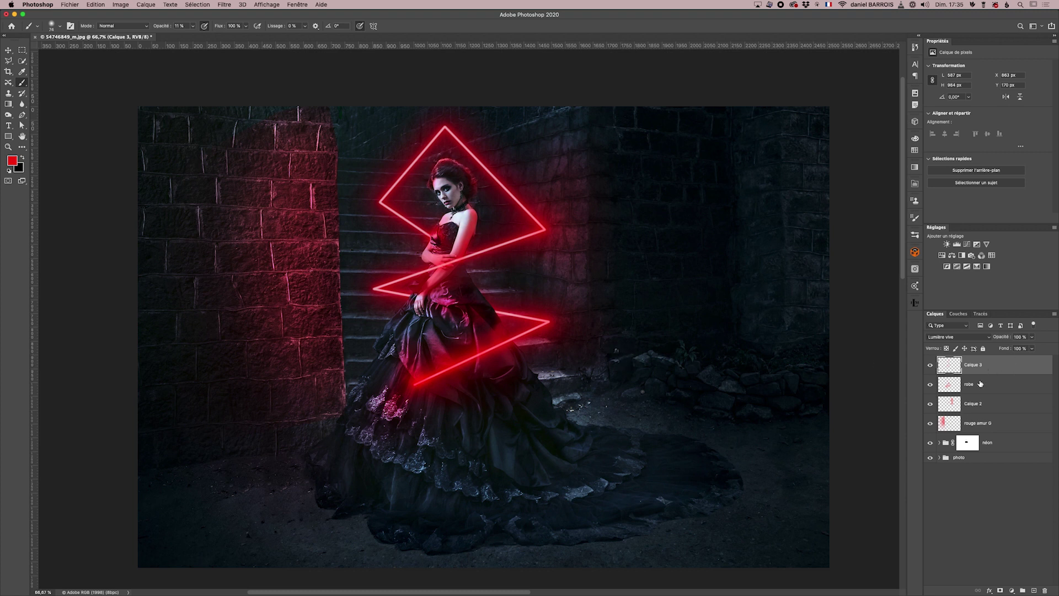
left_click(1014, 427, "shift")
left_click_drag(1016, 428, 1022, 590)
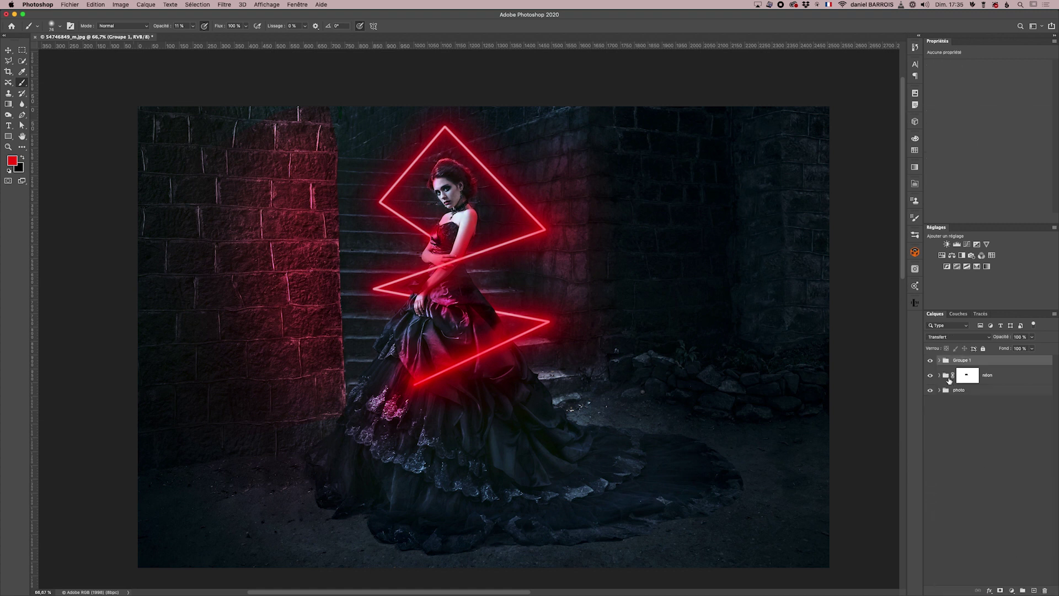
Toggle the visibility of the new light group to compare the image with and without the red ambient light
left_click(931, 361)
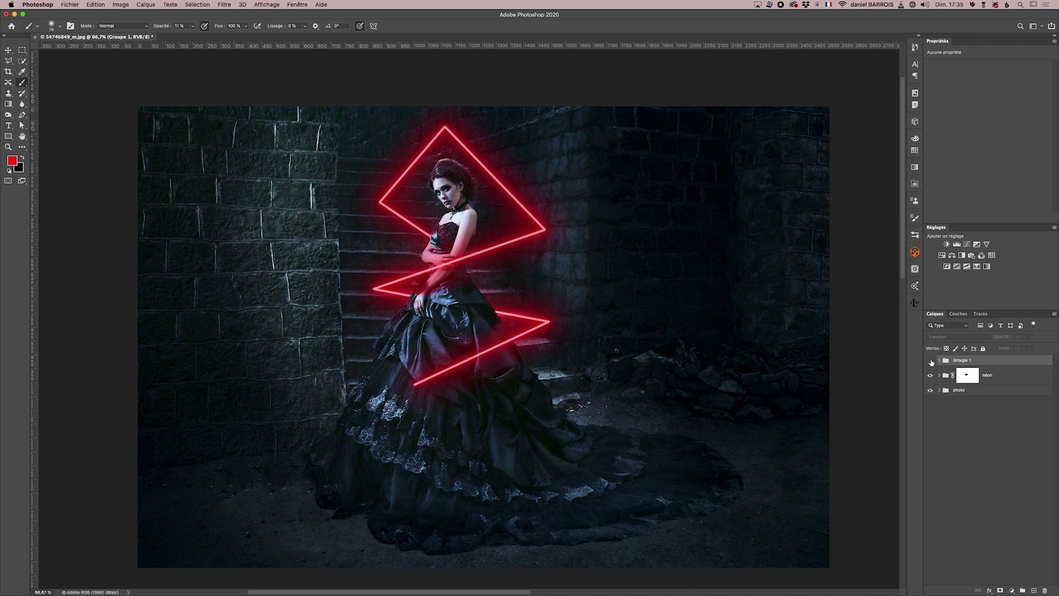
left_click(930, 361)
left_click(930, 361)
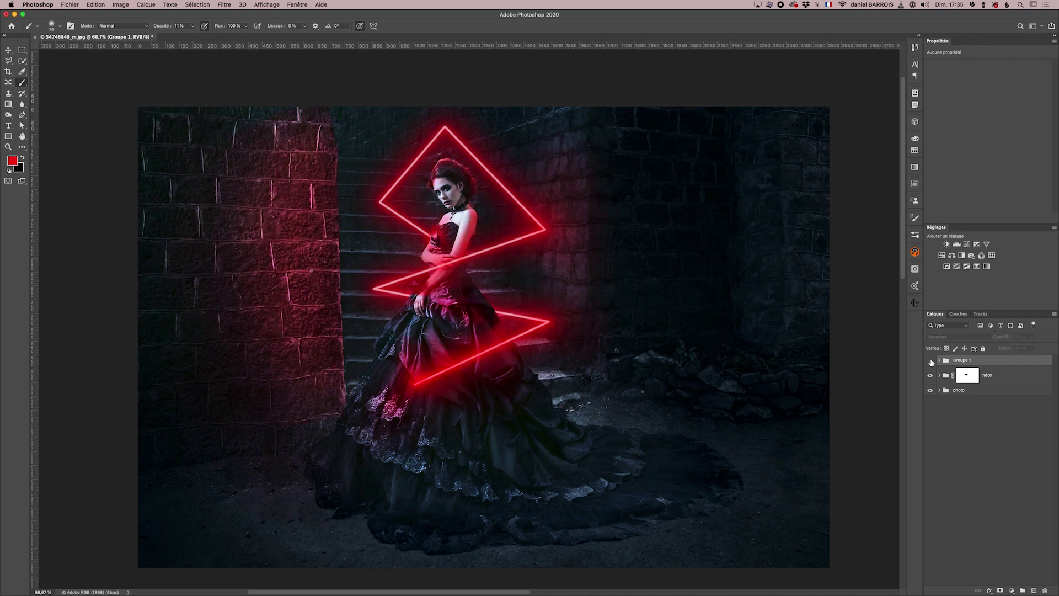
left_click(930, 361)
left_click(931, 361)
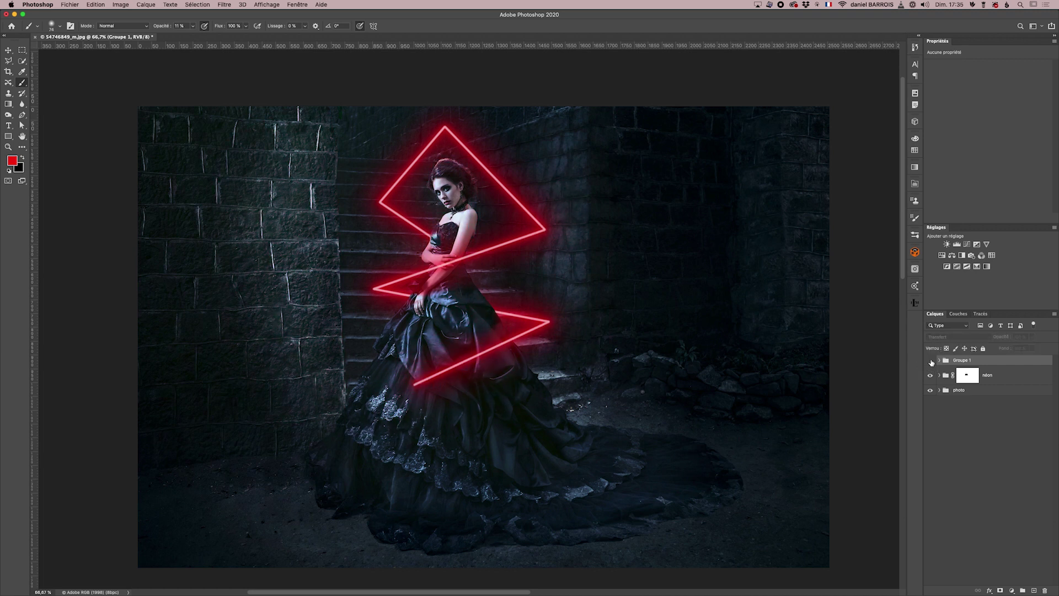
left_click(930, 361)
left_click(930, 361)
left_click(930, 360)
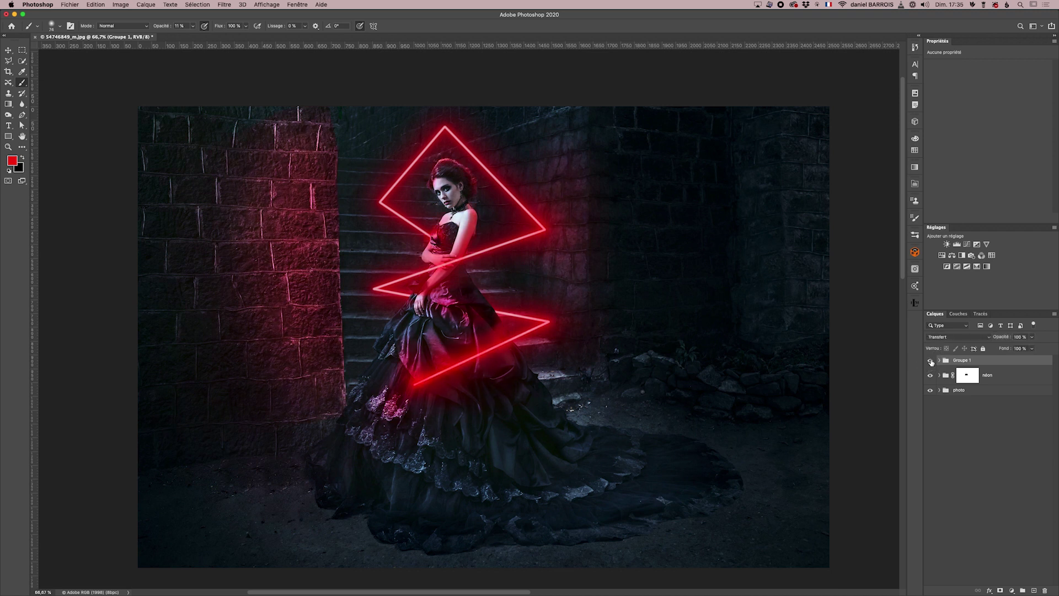
left_click(930, 361)
left_click(930, 361)
left_click(930, 361)
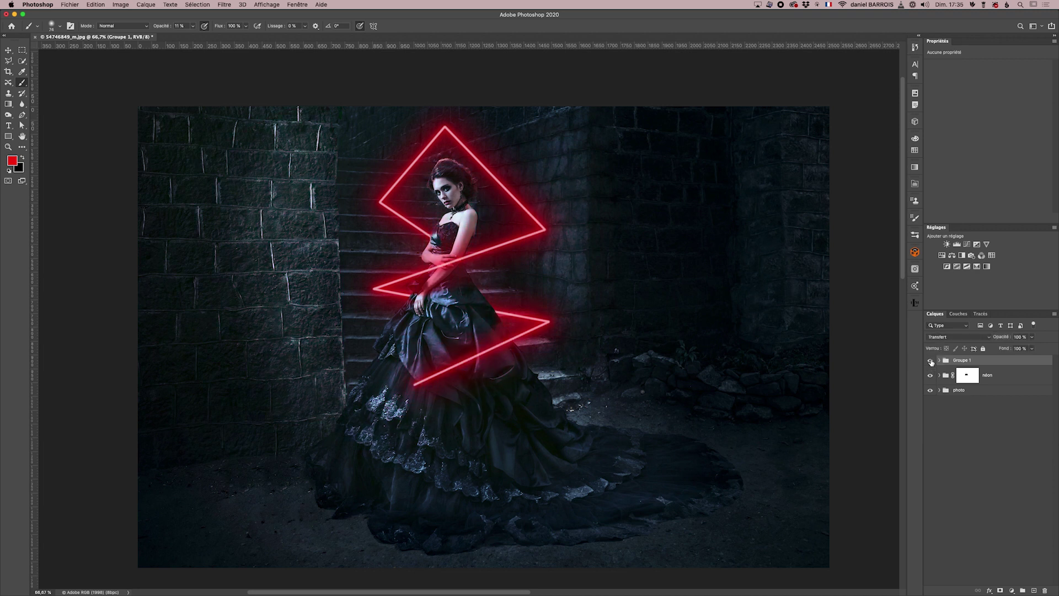
left_click(930, 361)
left_click(931, 360)
left_click(930, 361)
left_click(930, 361)
left_click(931, 361)
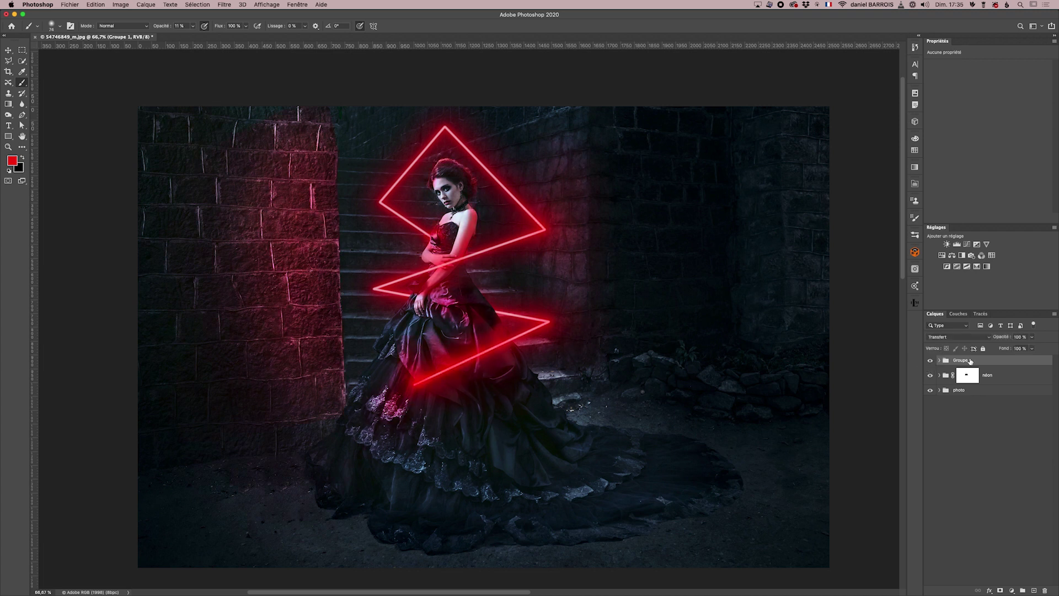
Rename the group of red light layers "lumière néon"
double_click(960, 360)
key("BackSpace")
type("lumière néon")
key("Return")
Compare the image with the light and neon groups hidden and shown, and review the layers inside the photo group
mouse_move(930, 360)
left_mouse_down()
mouse_move(930, 375)
mouse_move(930, 360)
left_mouse_up()
left_click_drag(931, 377, 931, 350)
left_click(940, 390)
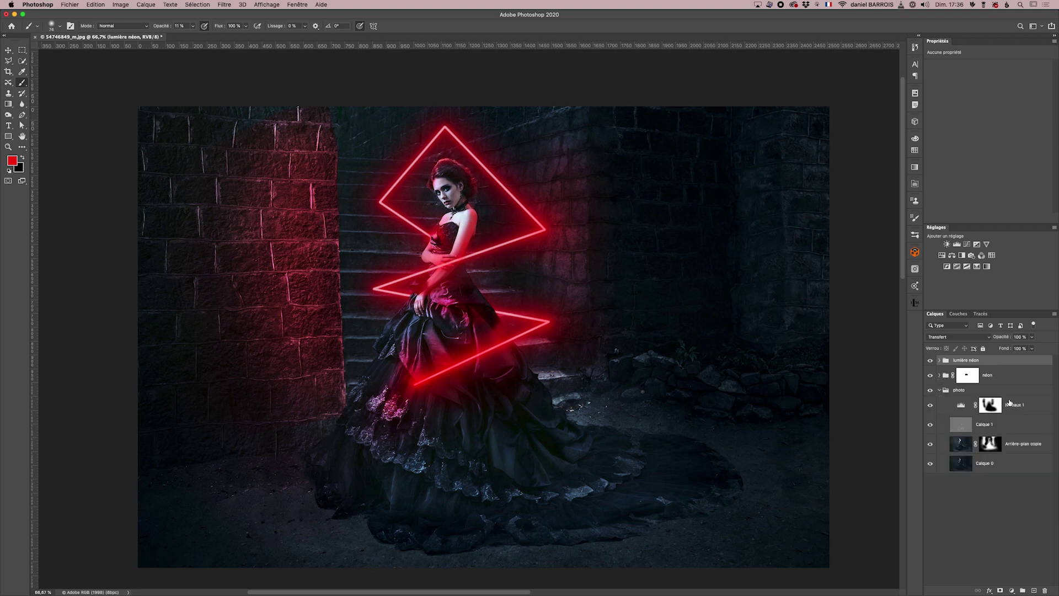
left_click(939, 390)
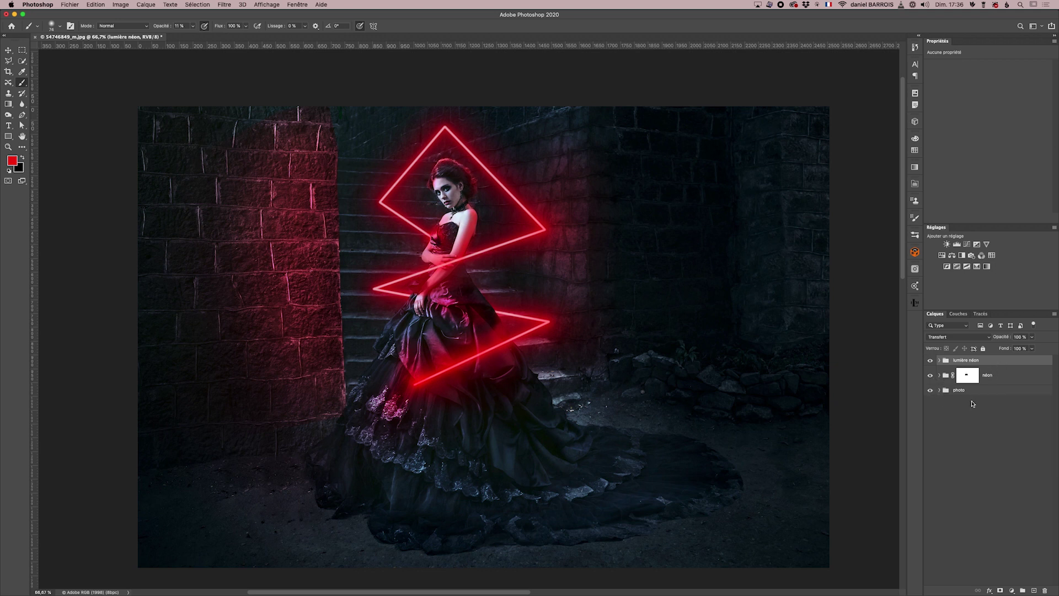
Try darkening the image's midtones with a Niveaux adjustment layer above all groups, and delete that layer
left_click(957, 244)
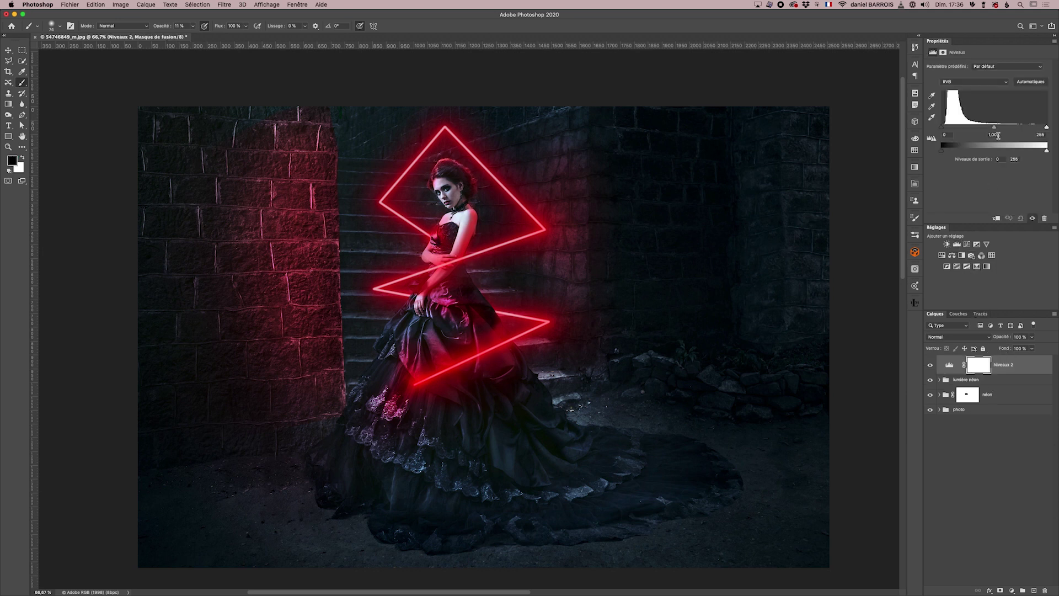
left_click_drag(994, 128, 995, 130)
left_click(930, 365)
left_click(931, 365)
left_click_drag(998, 128, 1002, 127)
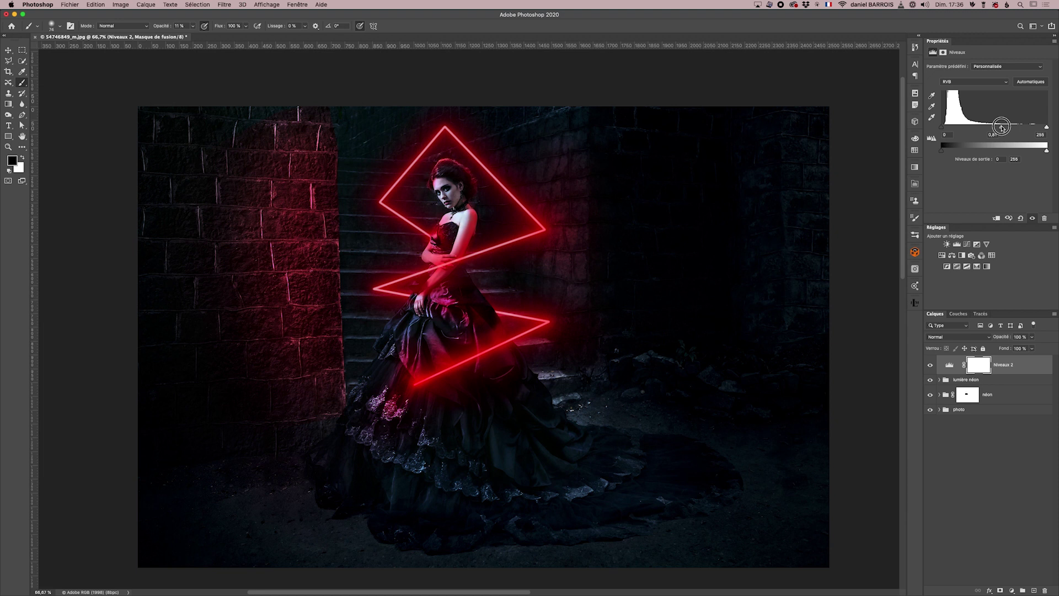
left_click_drag(1002, 127, 1002, 127)
left_click_drag(1038, 368, 1044, 590)
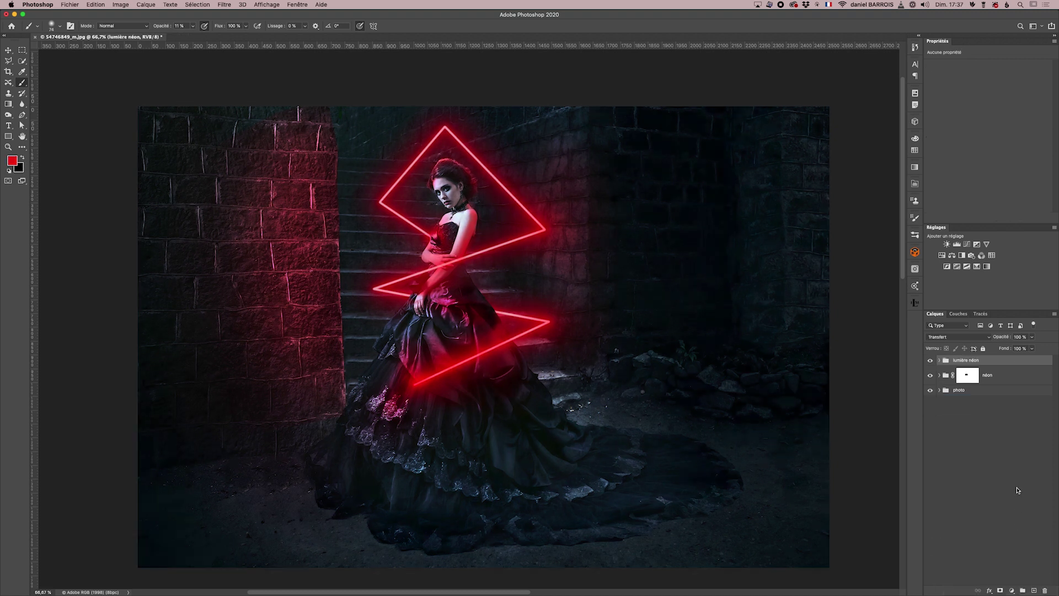